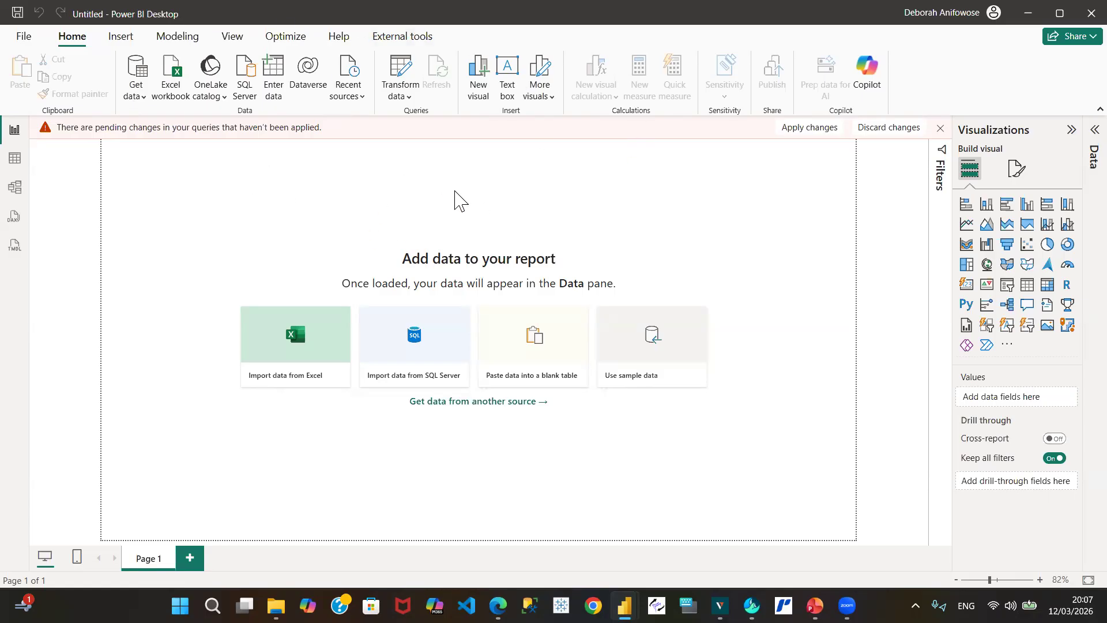
Step: Open the Get data dropdown to list the common data sources
{"action": "left_click", "coordinate": [137, 98]}
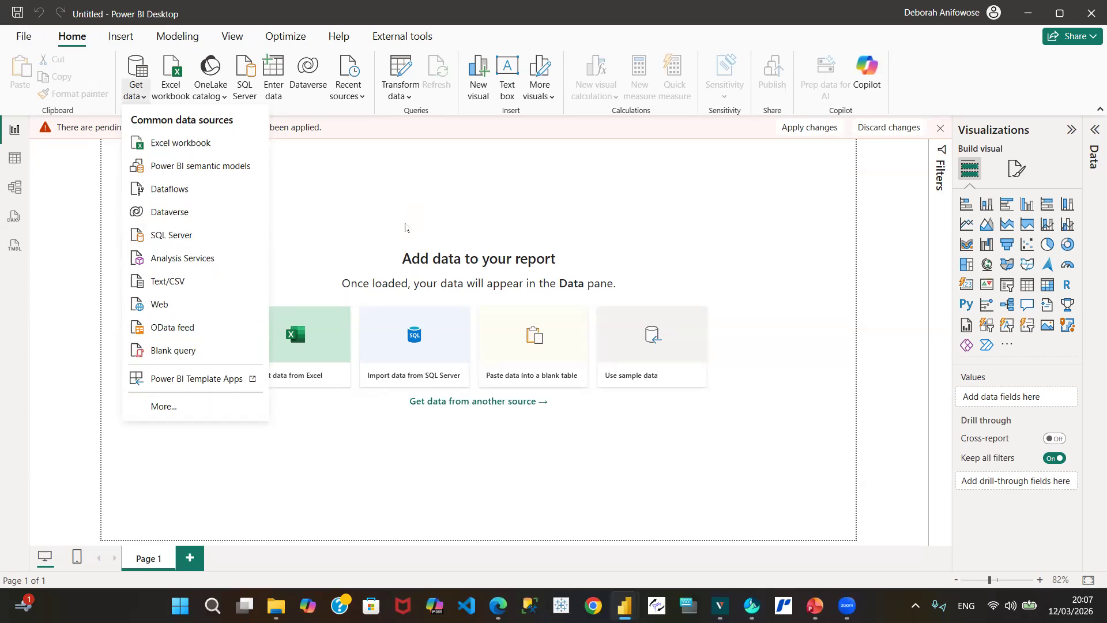
{"action": "mouse_move", "coordinate": [624, 605]}
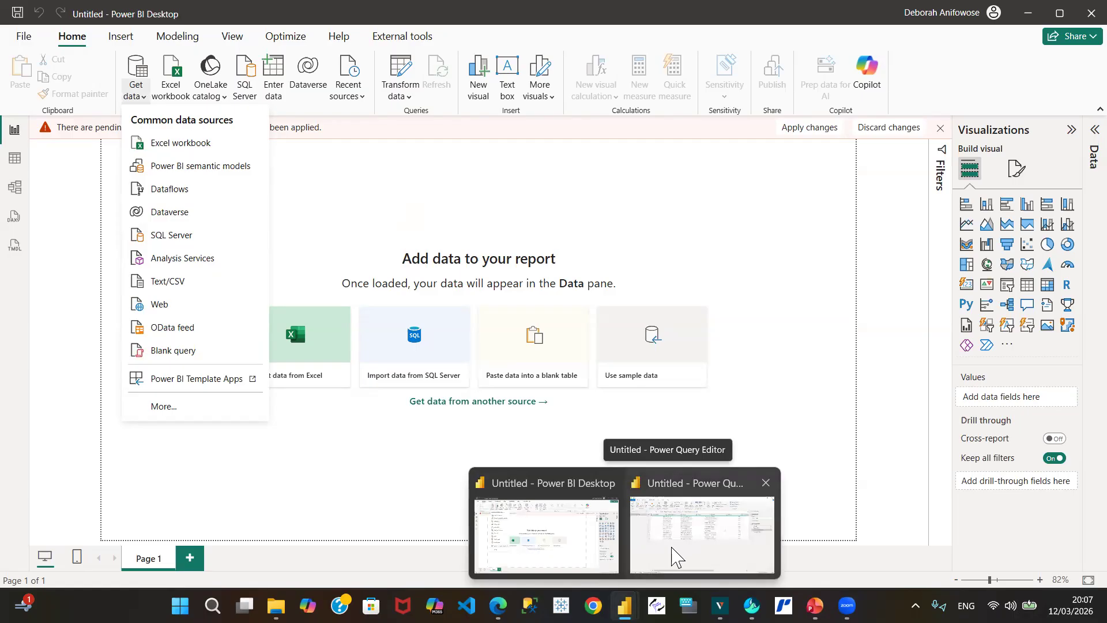
Step: Switch to the Power Query Editor window showing the Orders_Table query
{"action": "left_click", "coordinate": [679, 552]}
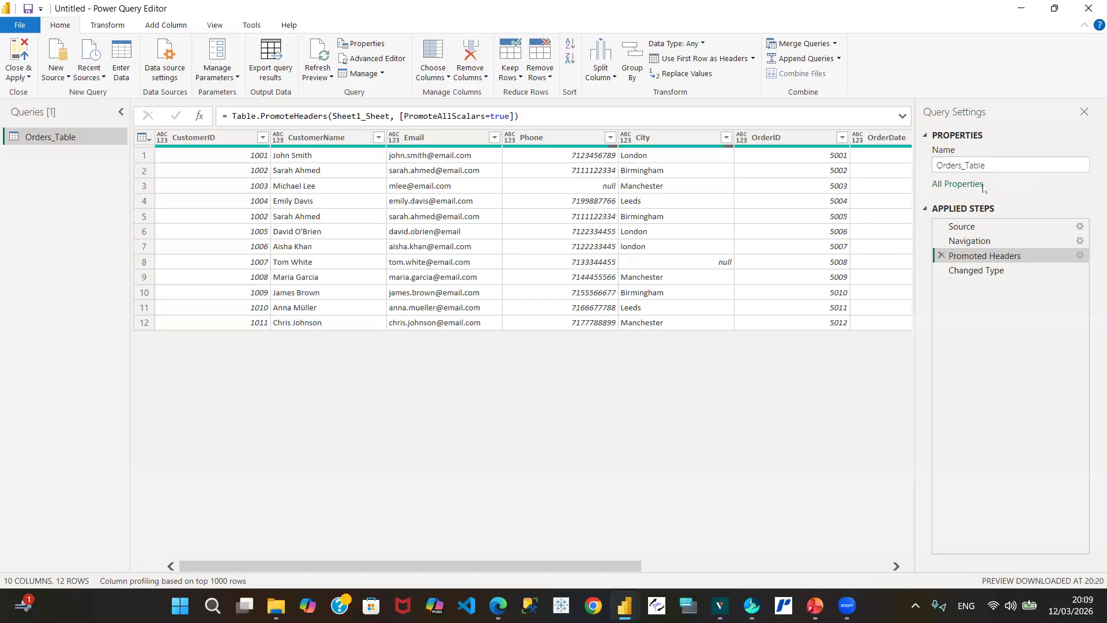
{"action": "left_click", "coordinate": [996, 165]}
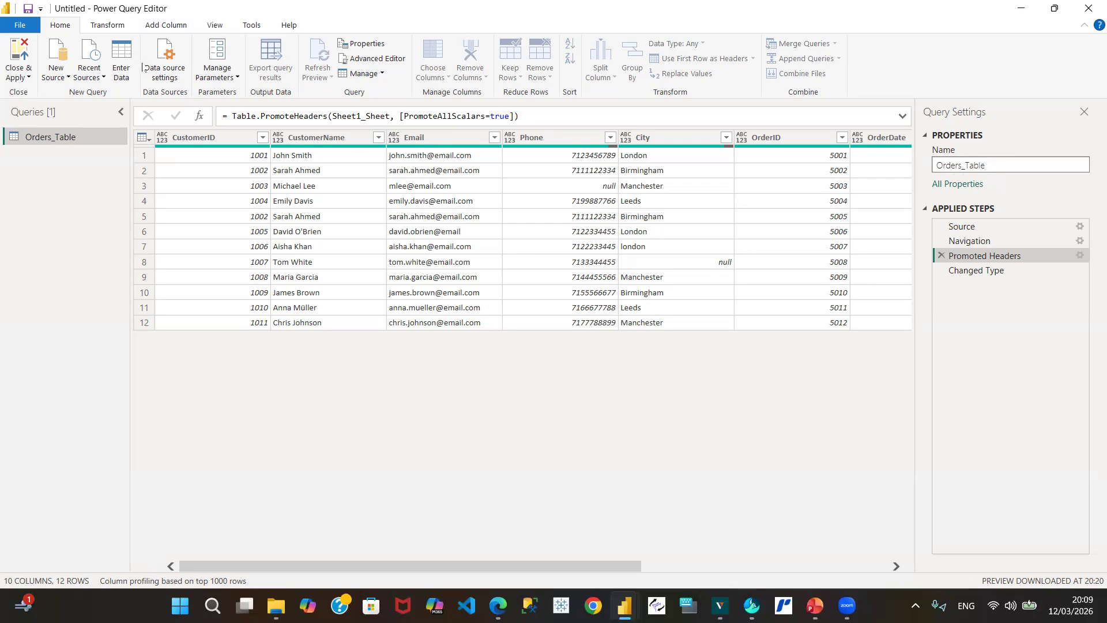
{"action": "double_click", "coordinate": [56, 137]}
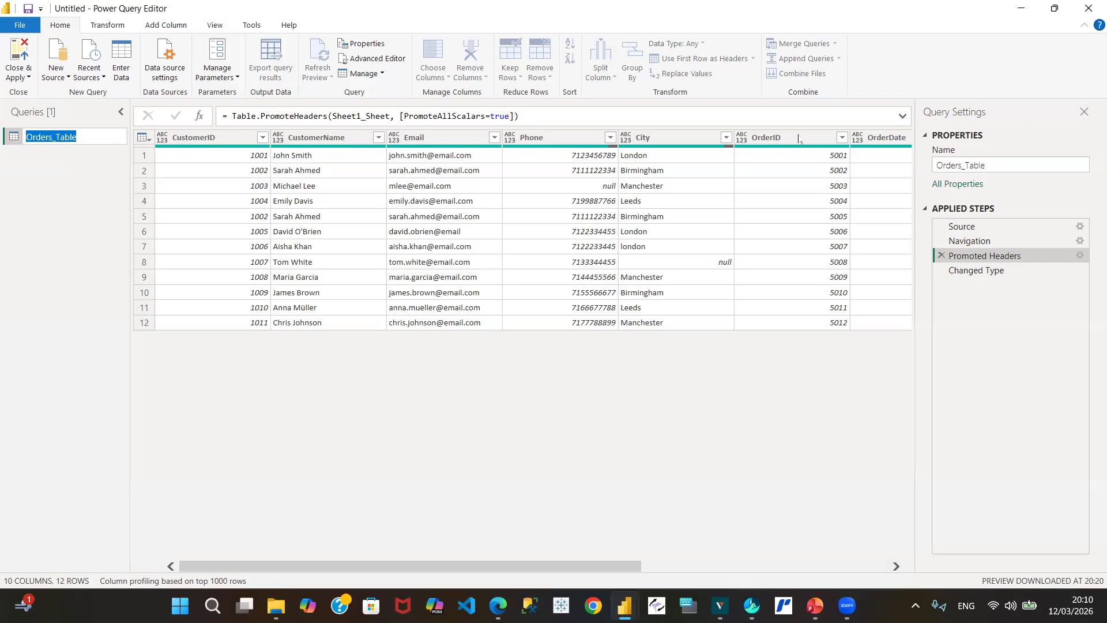
{"action": "left_click", "coordinate": [897, 565]}
{"action": "left_click", "coordinate": [897, 566]}
{"action": "left_click", "coordinate": [896, 566]}
{"action": "left_click", "coordinate": [896, 566]}
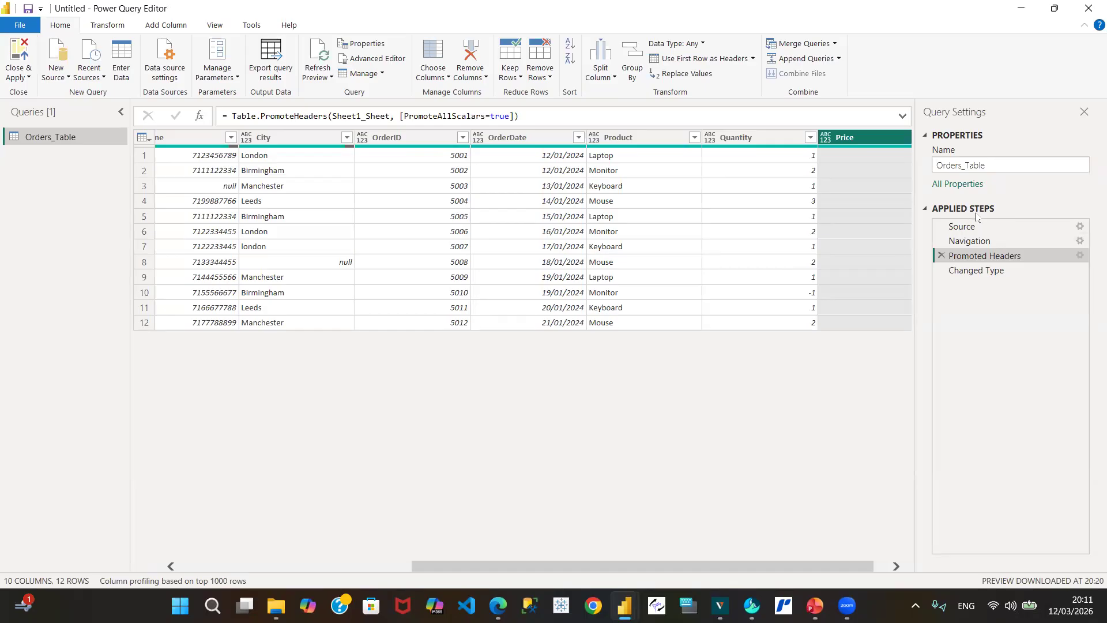
Step: Inspect the Source step's Excel Workbook file path, closing its settings unchanged
{"action": "left_click", "coordinate": [1015, 230]}
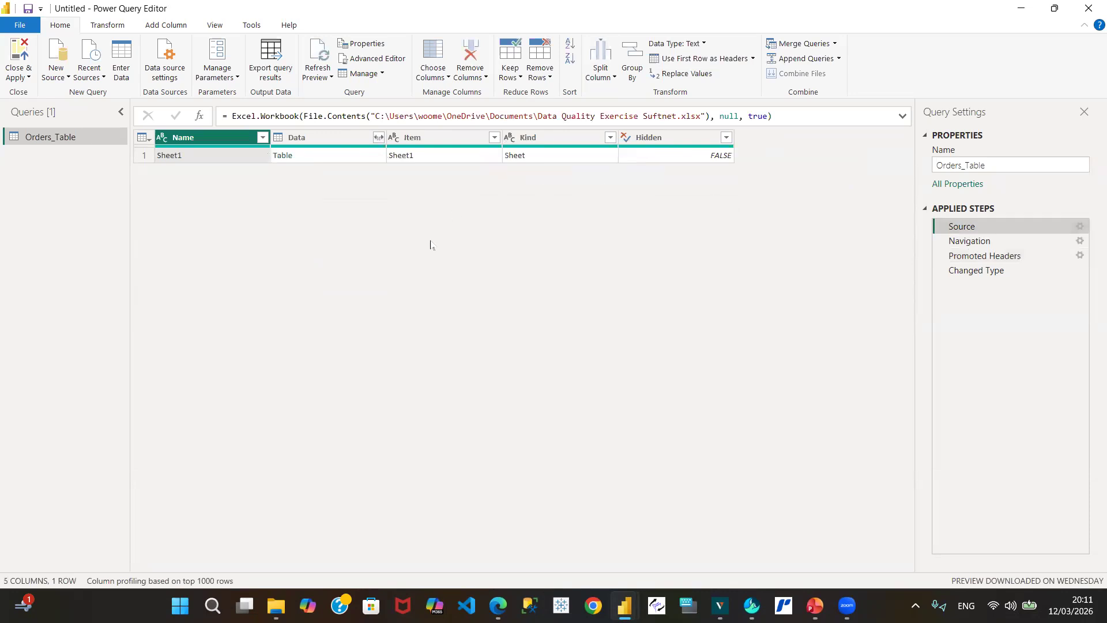
{"action": "left_click", "coordinate": [1071, 229]}
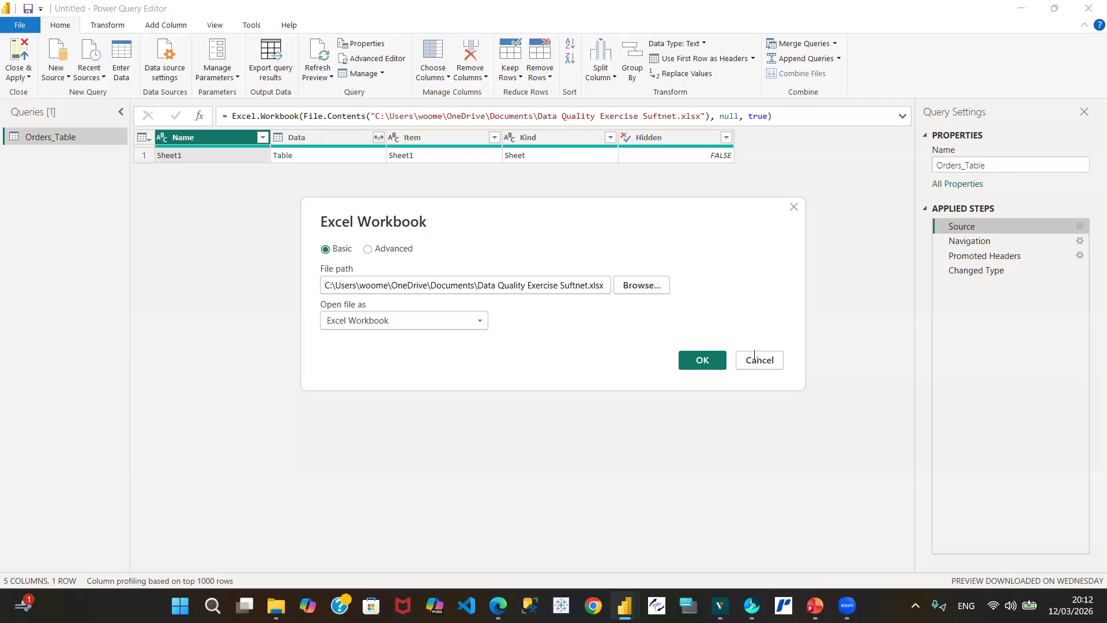
{"action": "left_click", "coordinate": [772, 362]}
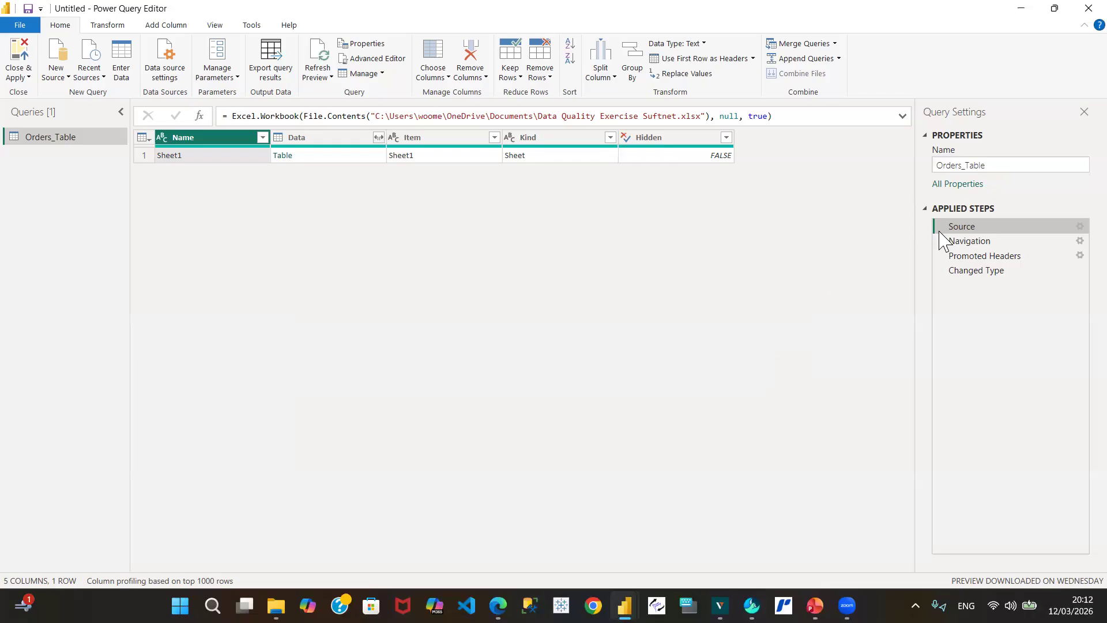
Step: View Sheet1's raw 13 rows at the Navigation step and check its settings without changes
{"action": "left_click", "coordinate": [1009, 256]}
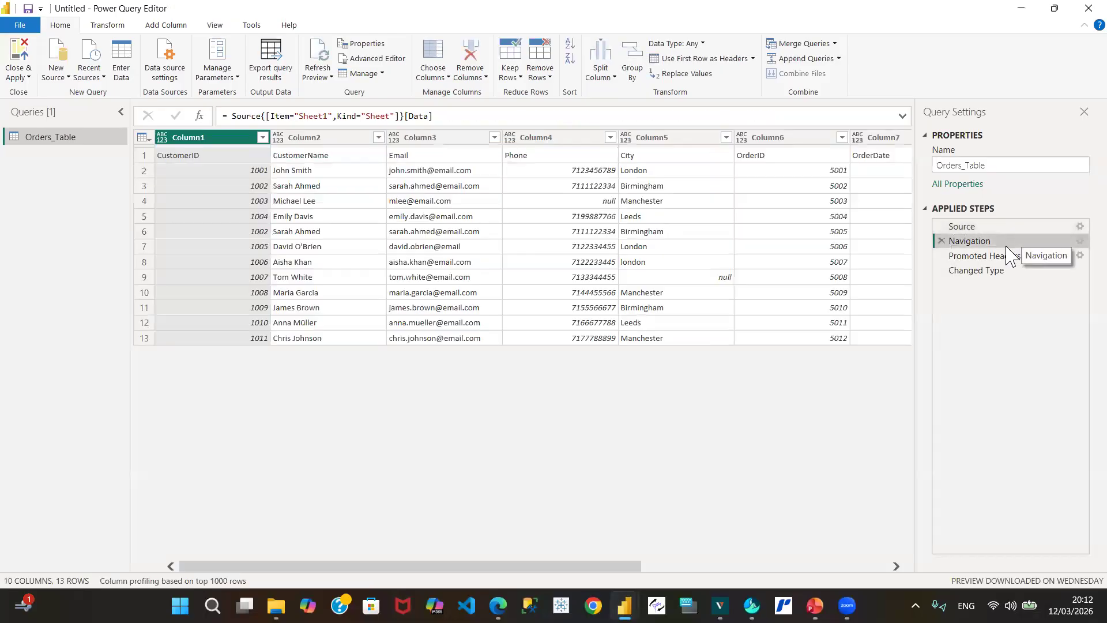
{"action": "left_click", "coordinate": [1079, 241]}
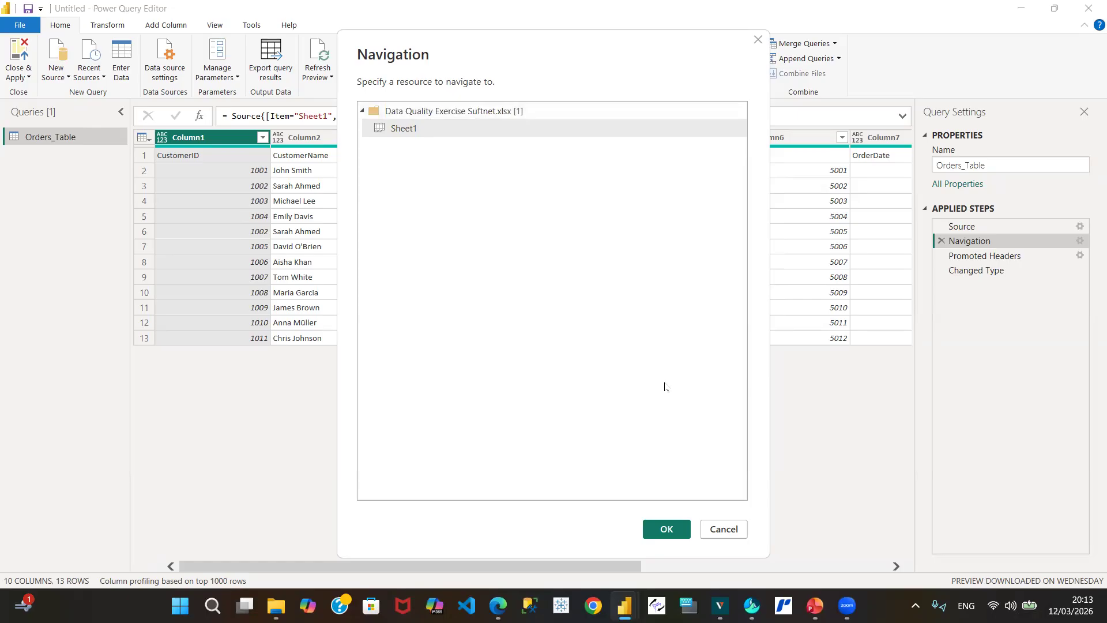
{"action": "left_click", "coordinate": [732, 530]}
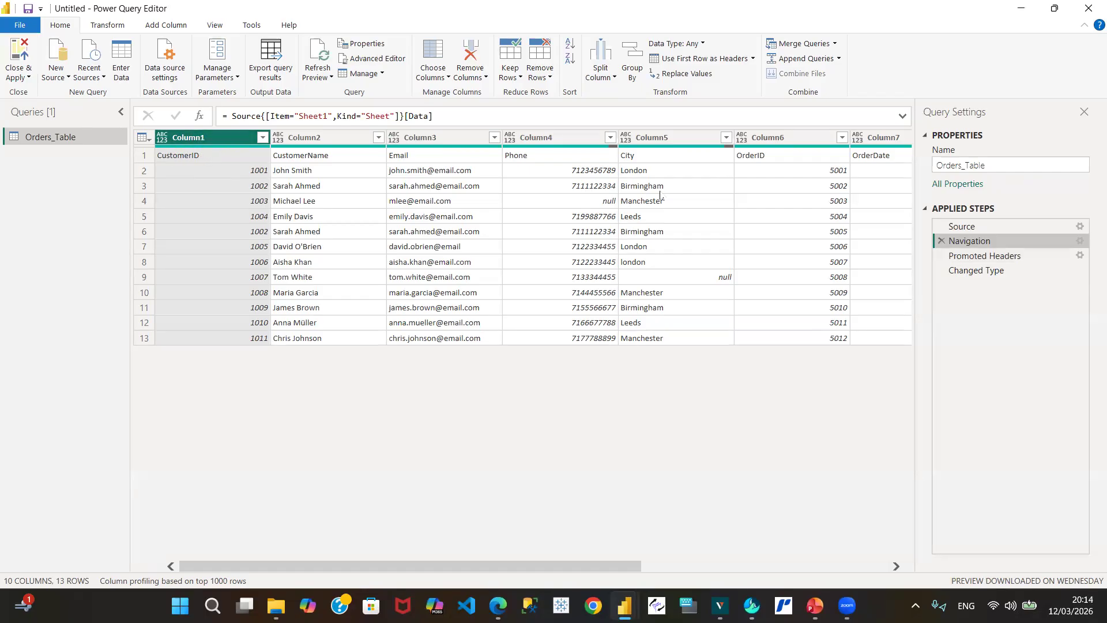
Step: Review the Promoted Headers preview and CustomerID's type options unchanged, then view the Changed Type step
{"action": "left_click", "coordinate": [1004, 256]}
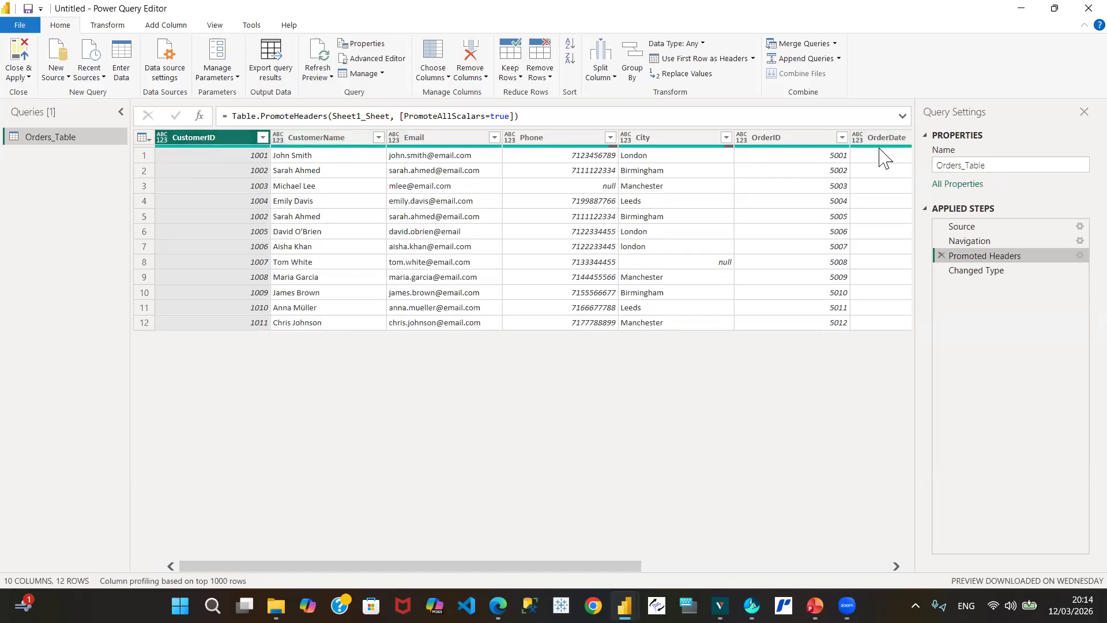
{"action": "mouse_move", "coordinate": [900, 146]}
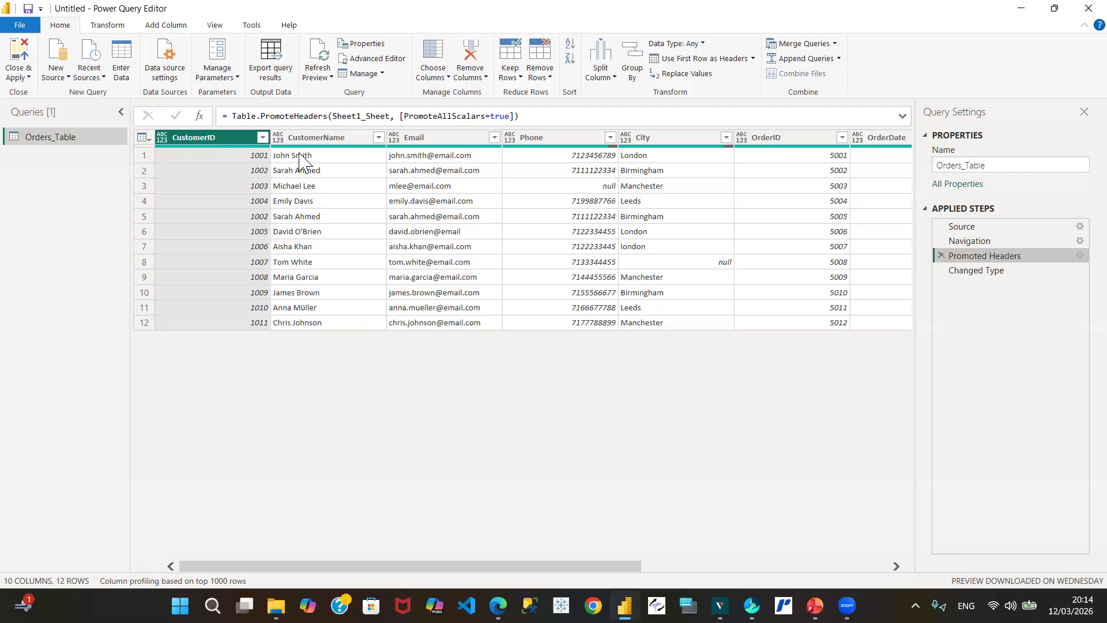
{"action": "left_click", "coordinate": [162, 139]}
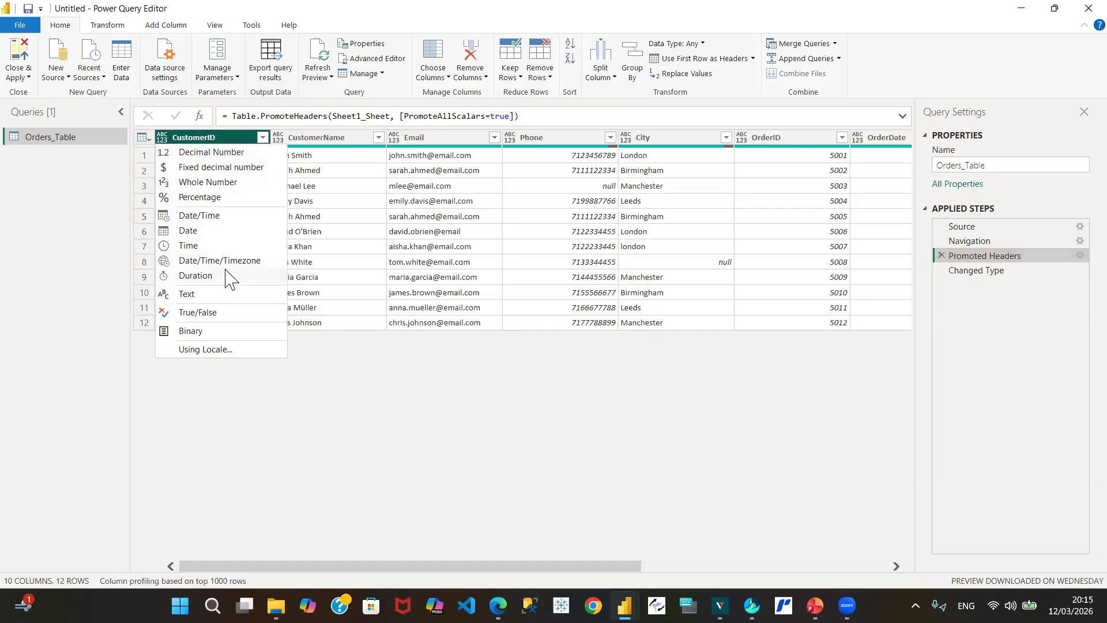
{"action": "left_click", "coordinate": [355, 400]}
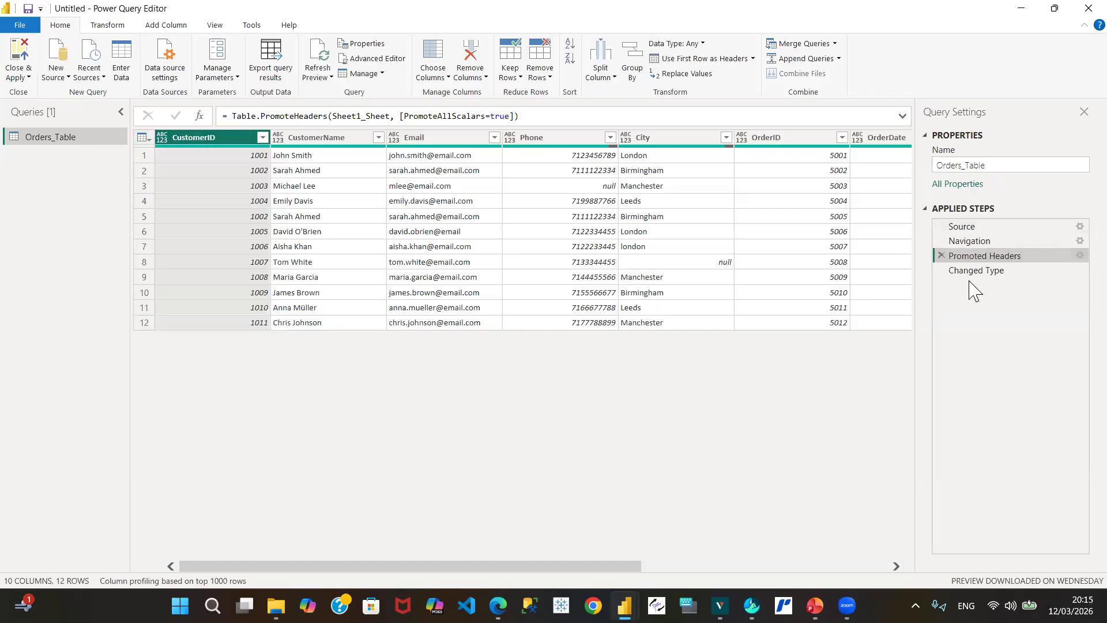
{"action": "left_click", "coordinate": [996, 271]}
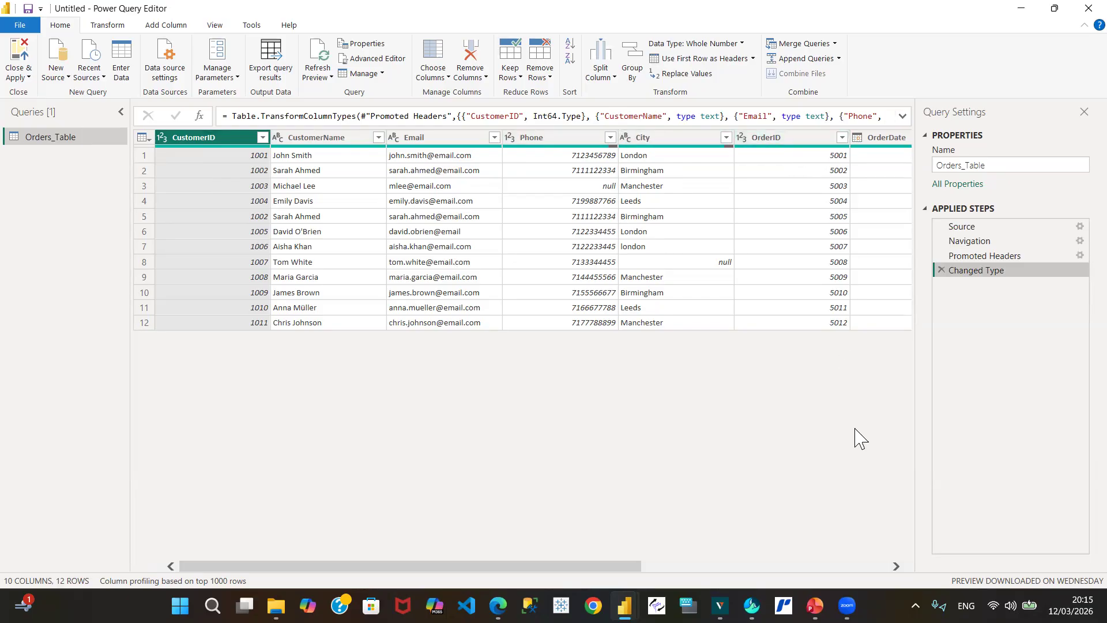
Step: Scroll to the Price column and select it to confirm its fixed decimal number type
{"action": "left_click", "coordinate": [895, 570]}
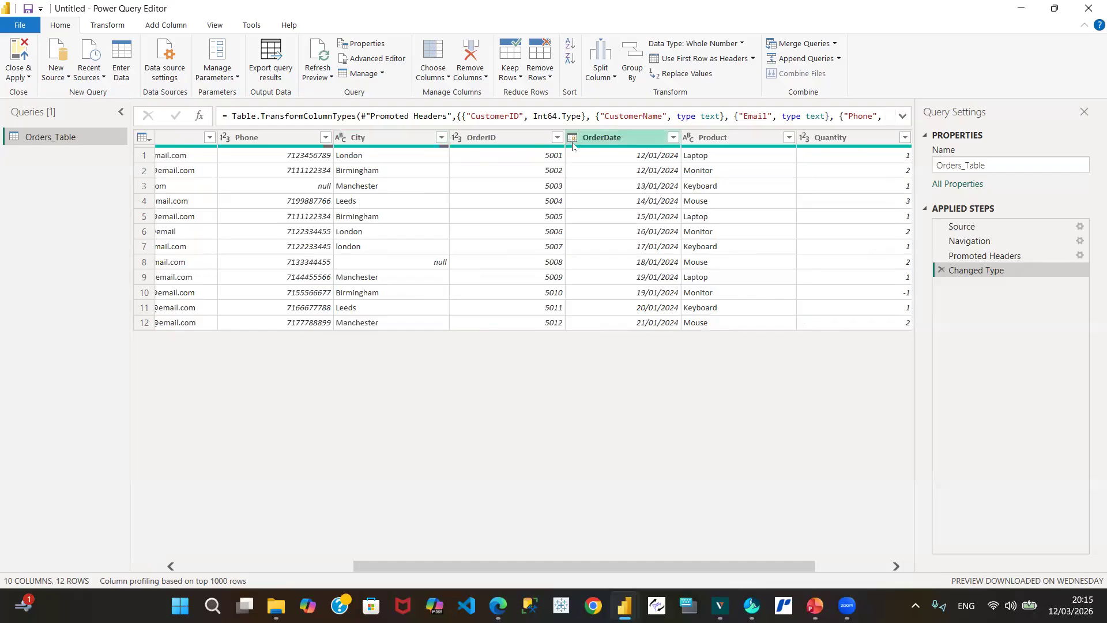
{"action": "left_click", "coordinate": [895, 567]}
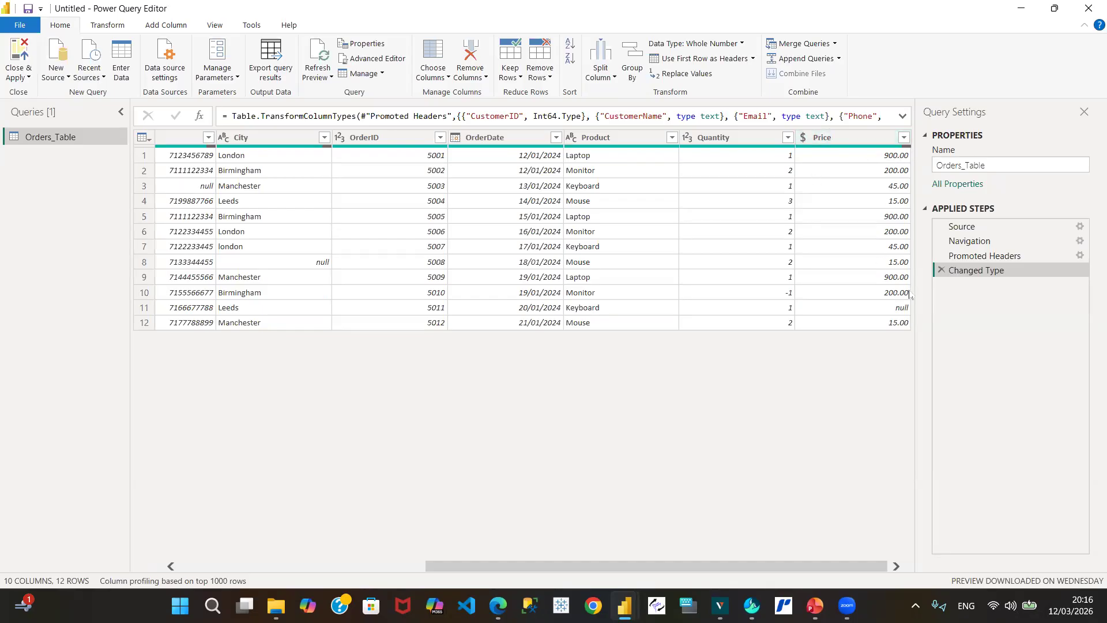
{"action": "left_click", "coordinate": [807, 141]}
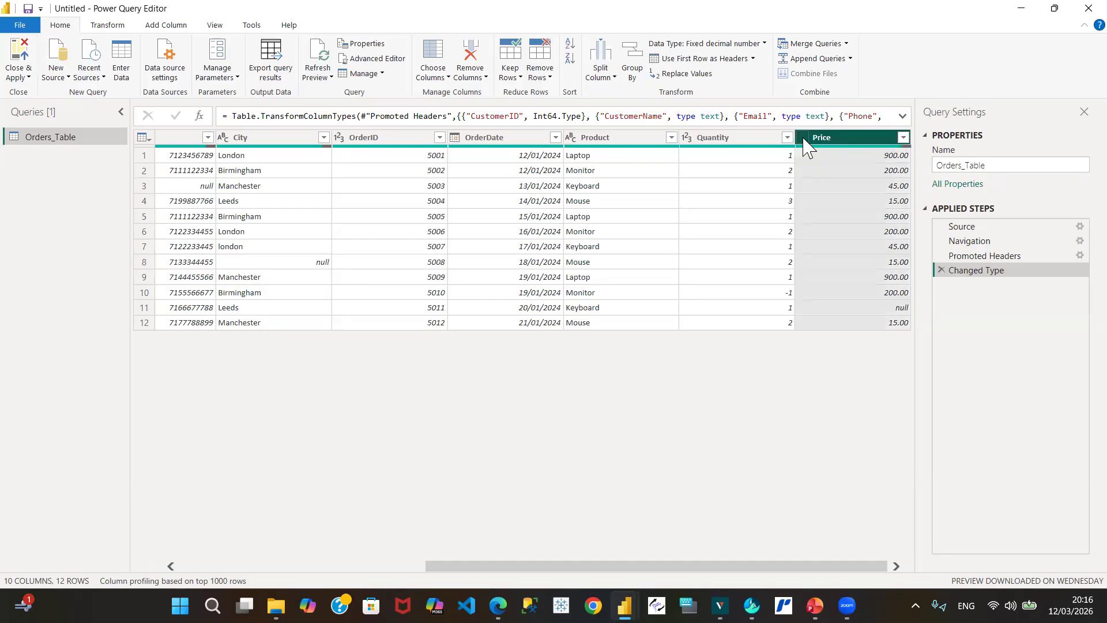
{"action": "left_click", "coordinate": [803, 139]}
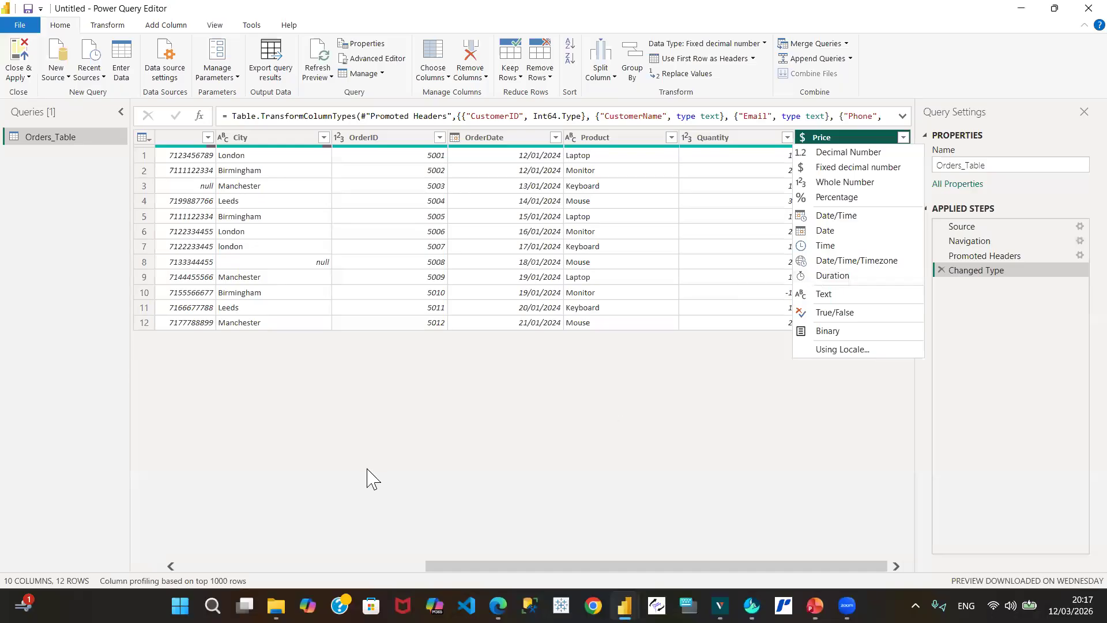
{"action": "left_click", "coordinate": [201, 567]}
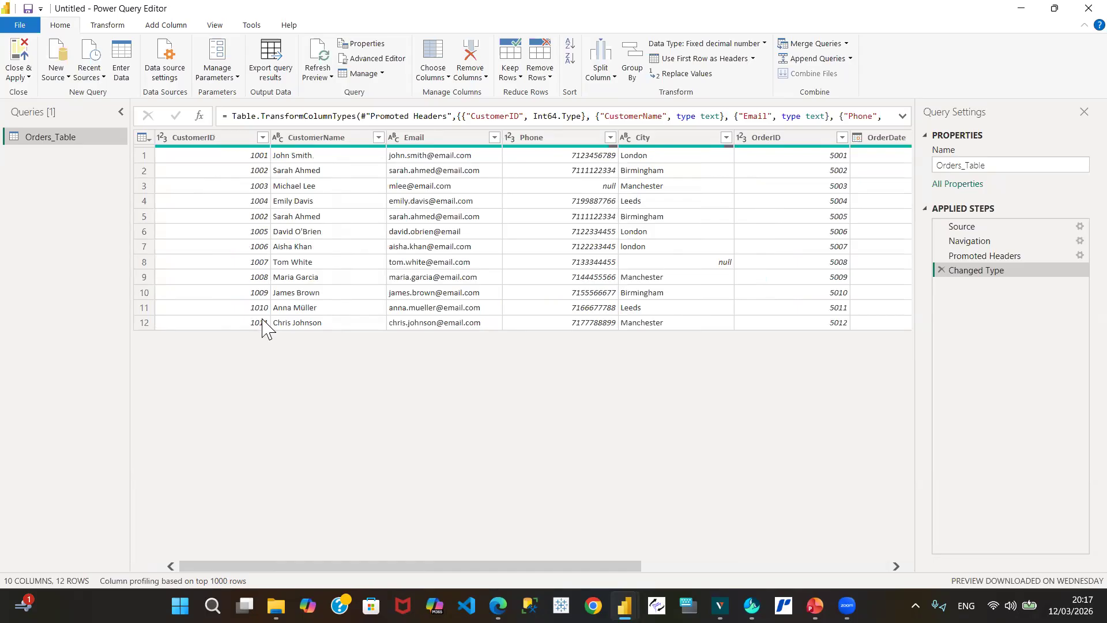
Step: Preview the full CustomerName value of row 11 below the table
{"action": "mouse_move", "coordinate": [337, 146]}
{"action": "left_click", "coordinate": [297, 309]}
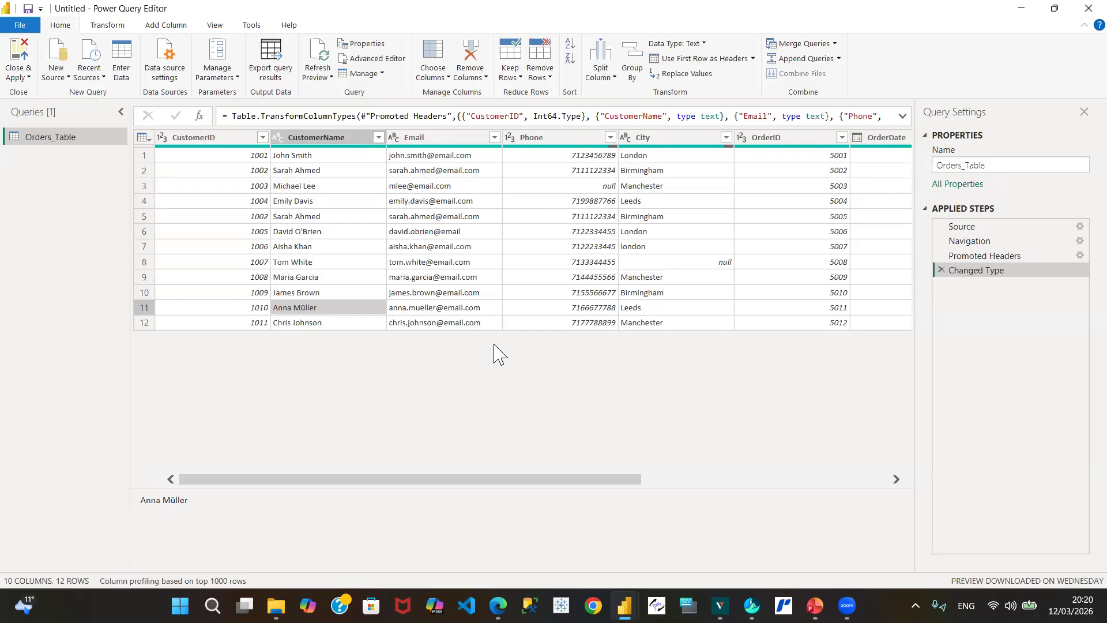
{"action": "left_click", "coordinate": [426, 308]}
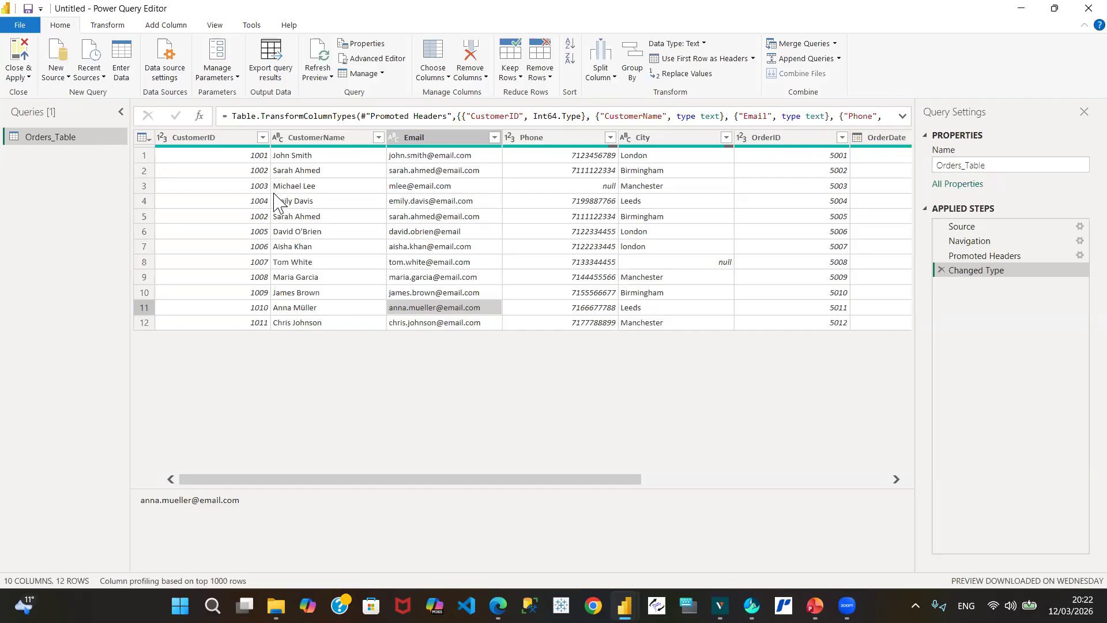
{"action": "left_click", "coordinate": [418, 189]}
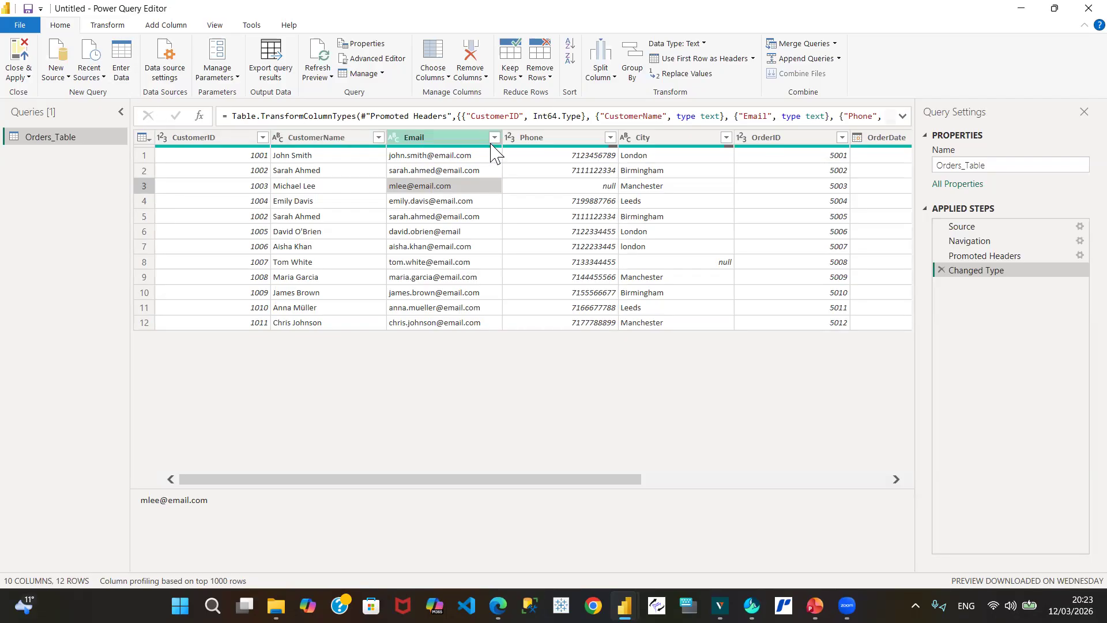
Step: Remove the Email column through its right-click menu, adding a Removed Columns step
{"action": "left_click", "coordinate": [461, 138]}
{"action": "right_click", "coordinate": [461, 145]}
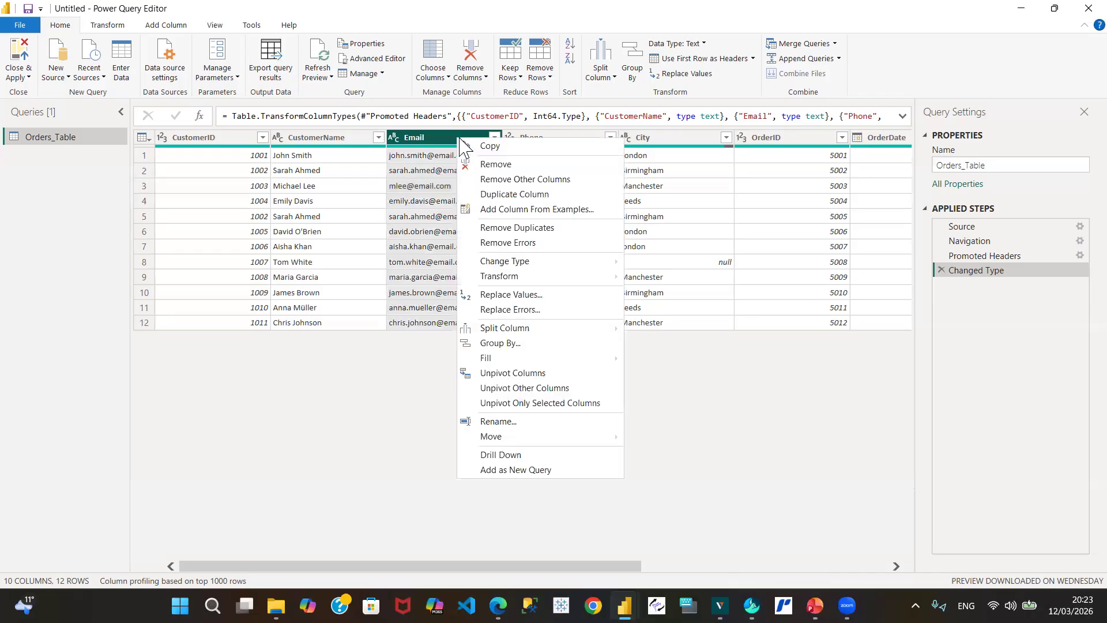
{"action": "left_click", "coordinate": [441, 144]}
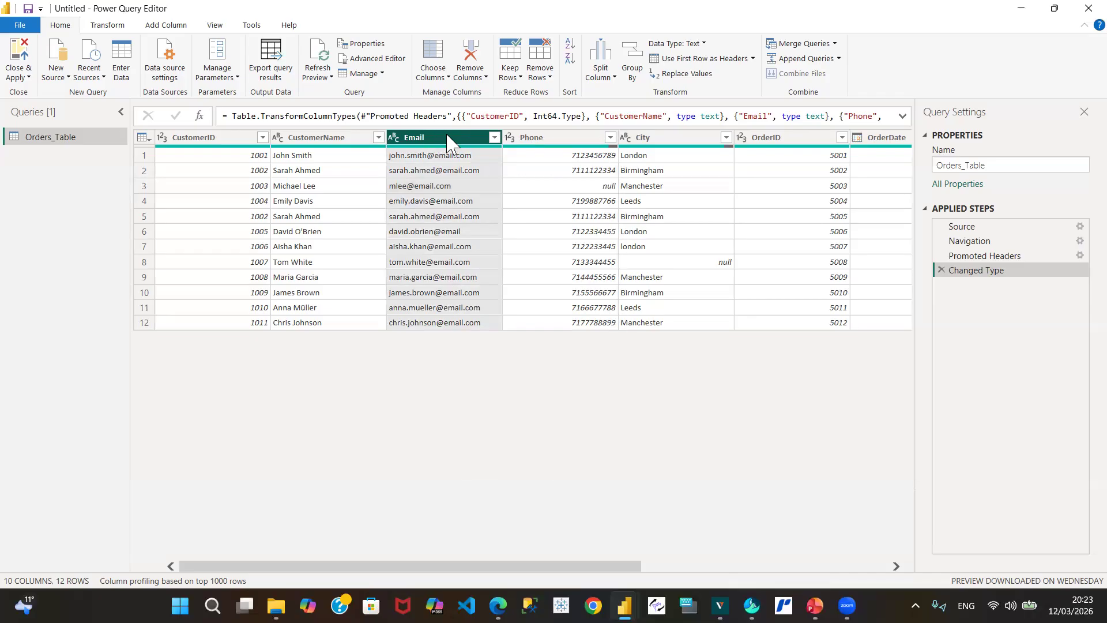
{"action": "right_click", "coordinate": [448, 142]}
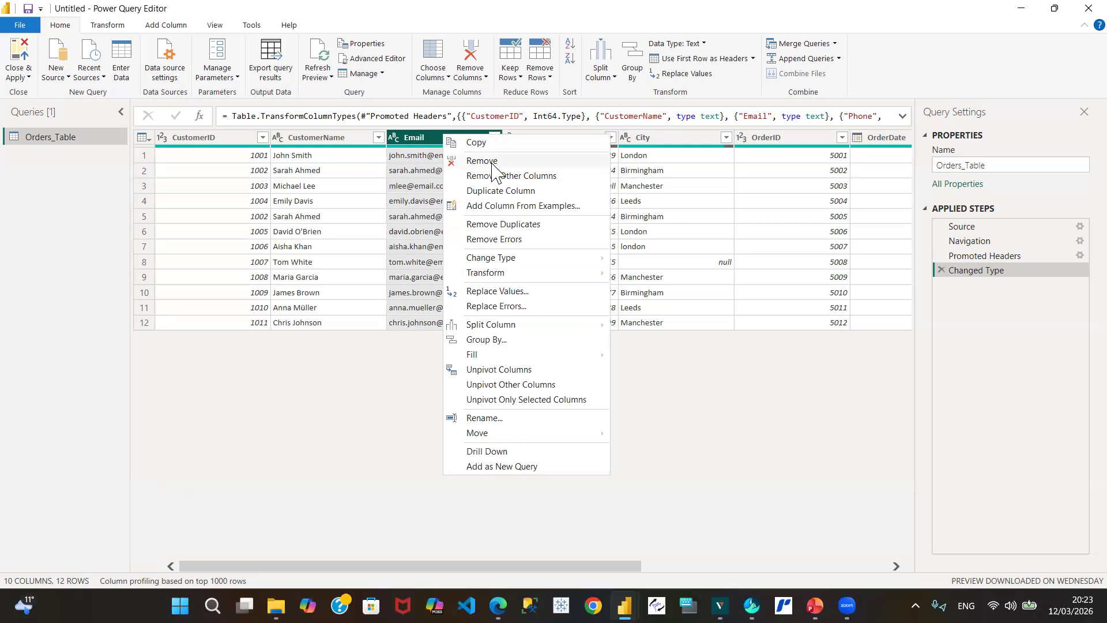
{"action": "mouse_move", "coordinate": [459, 260]}
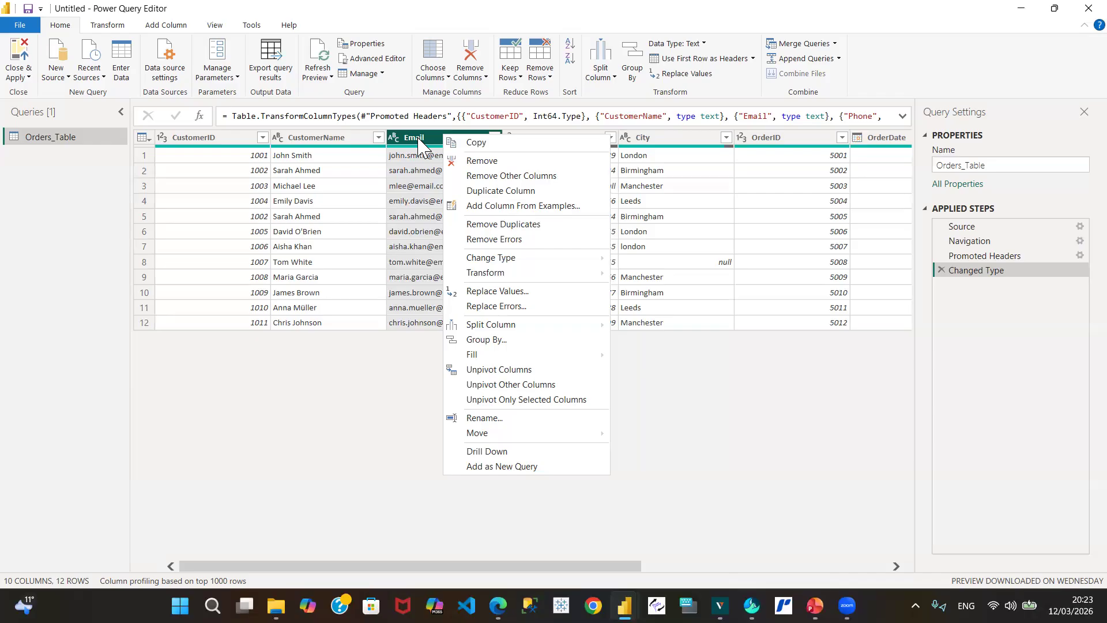
{"action": "left_click", "coordinate": [479, 147]}
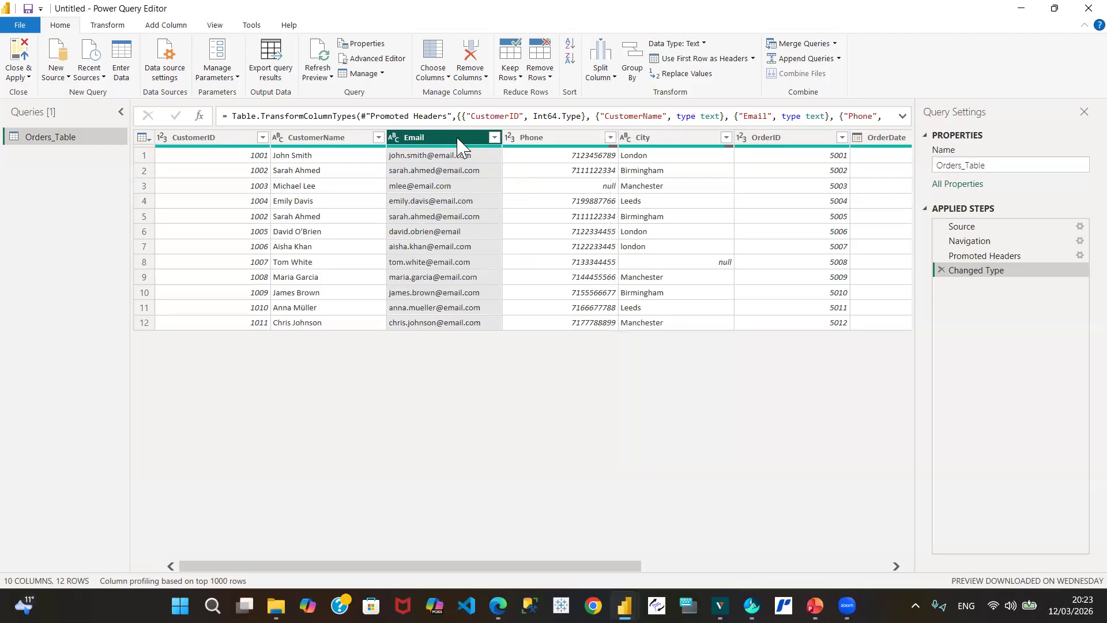
{"action": "right_click", "coordinate": [458, 147]}
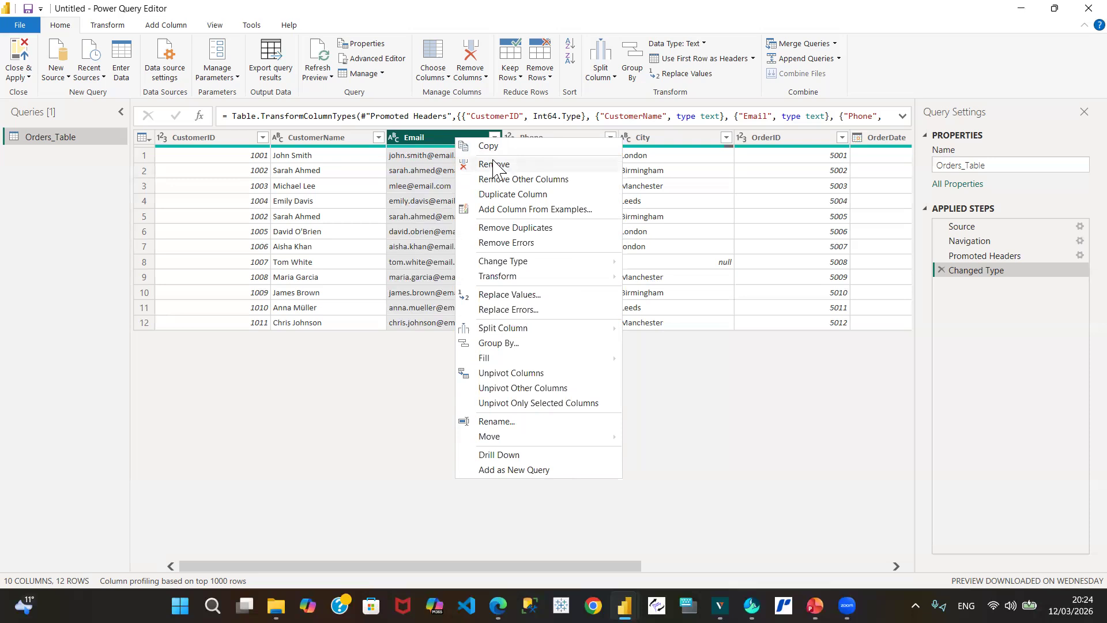
{"action": "left_click", "coordinate": [772, 105]}
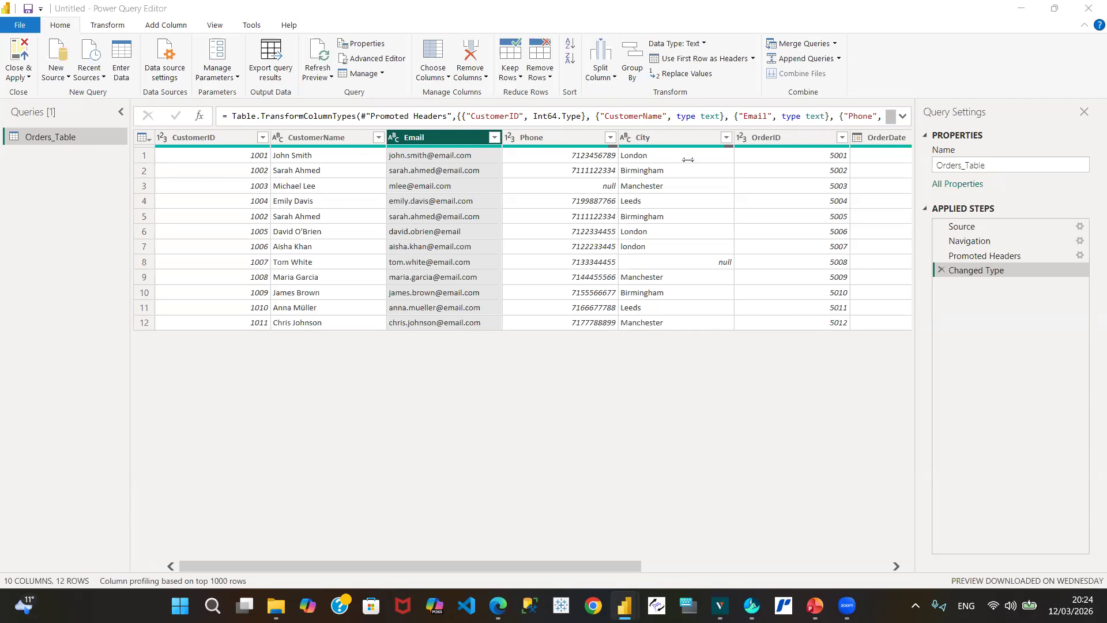
{"action": "right_click", "coordinate": [438, 144]}
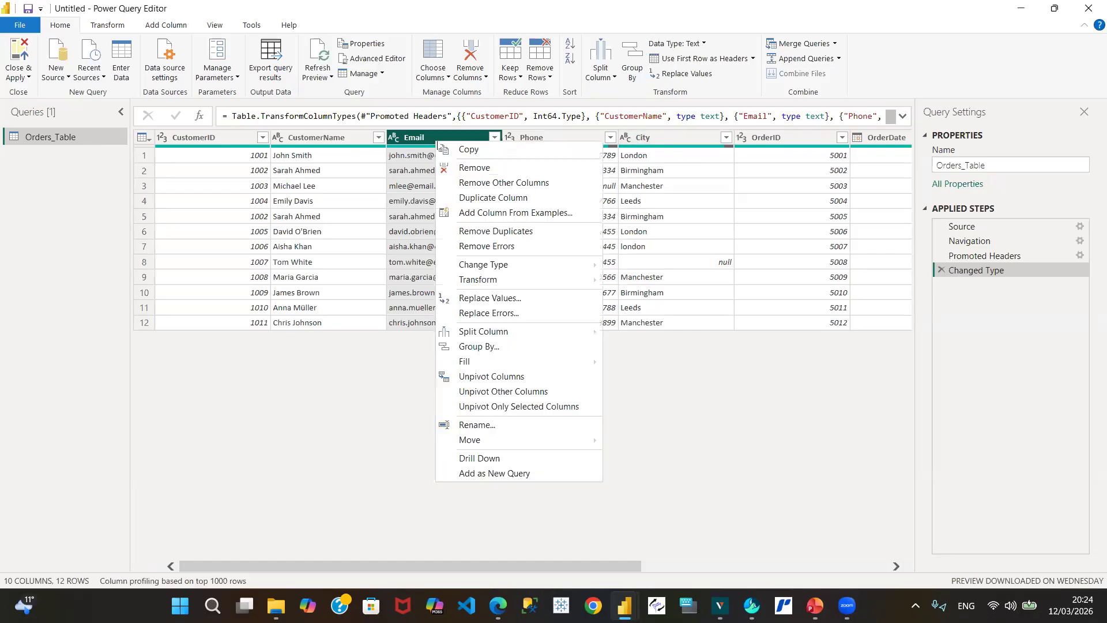
{"action": "left_click", "coordinate": [468, 172]}
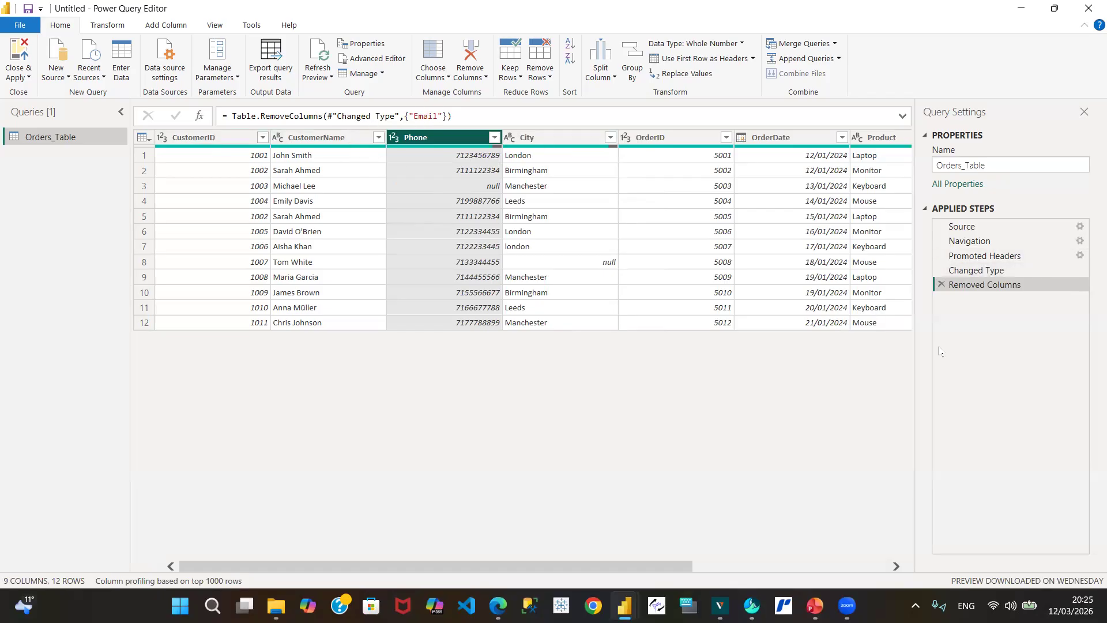
Step: Delete the Removed Columns step from Applied Steps so the Email column returns
{"action": "left_click", "coordinate": [941, 284]}
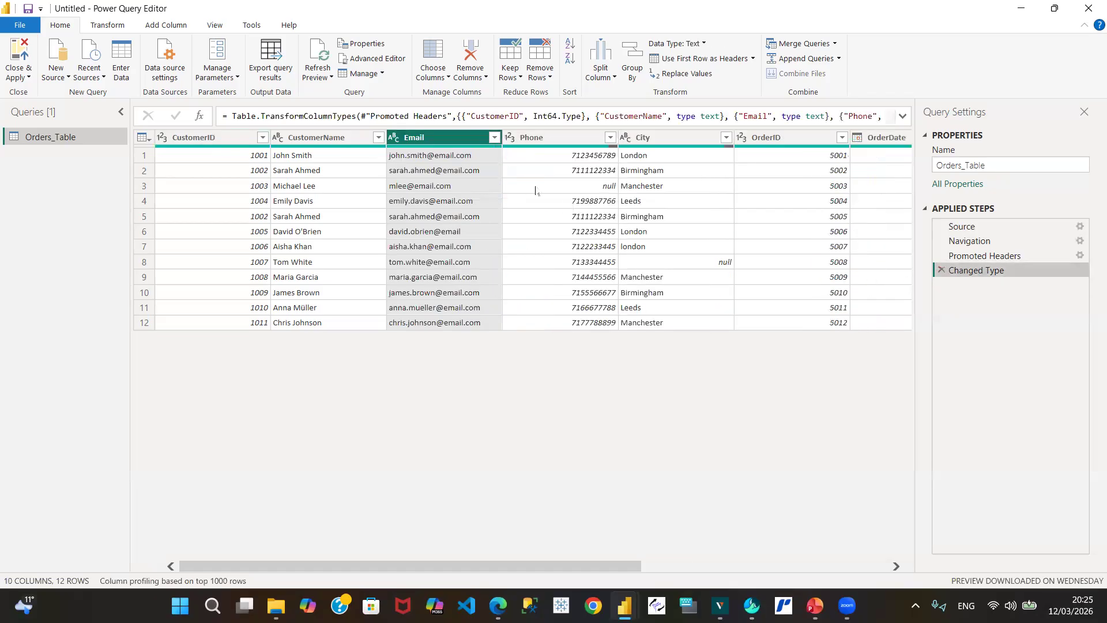
{"action": "right_click", "coordinate": [446, 139]}
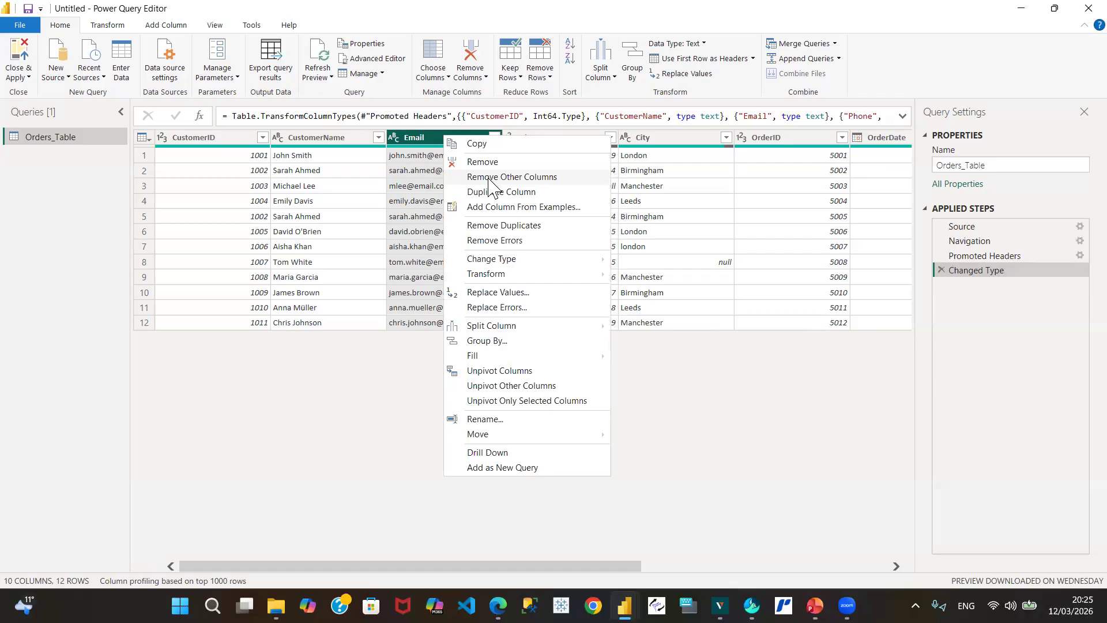
{"action": "left_click", "coordinate": [488, 178]}
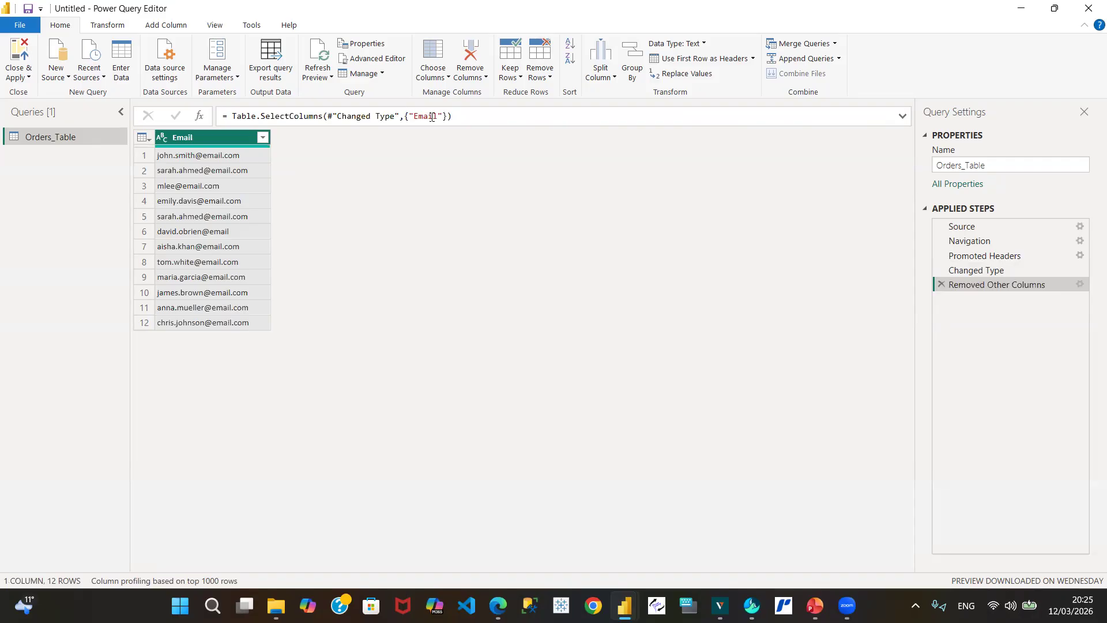
{"action": "left_click", "coordinate": [940, 285]}
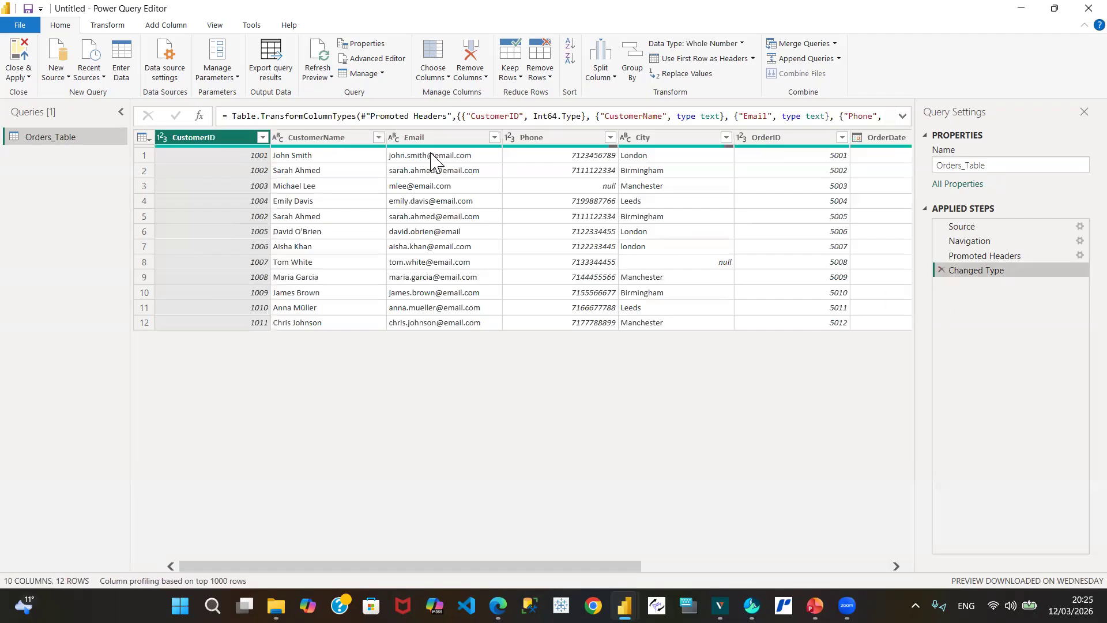
{"action": "left_click", "coordinate": [435, 143]}
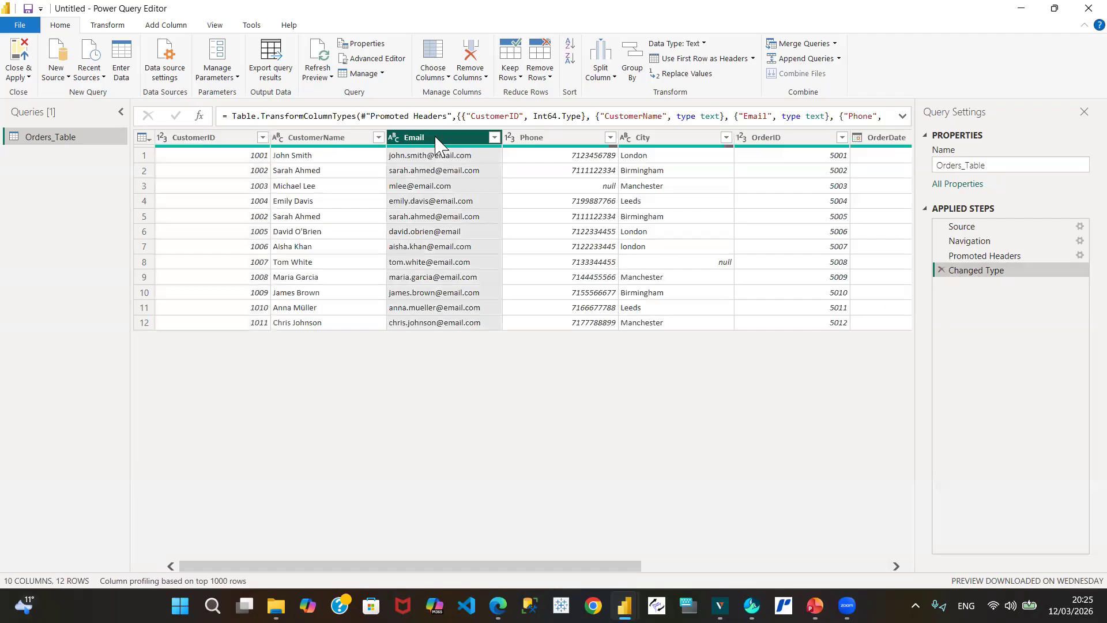
{"action": "right_click", "coordinate": [437, 144]}
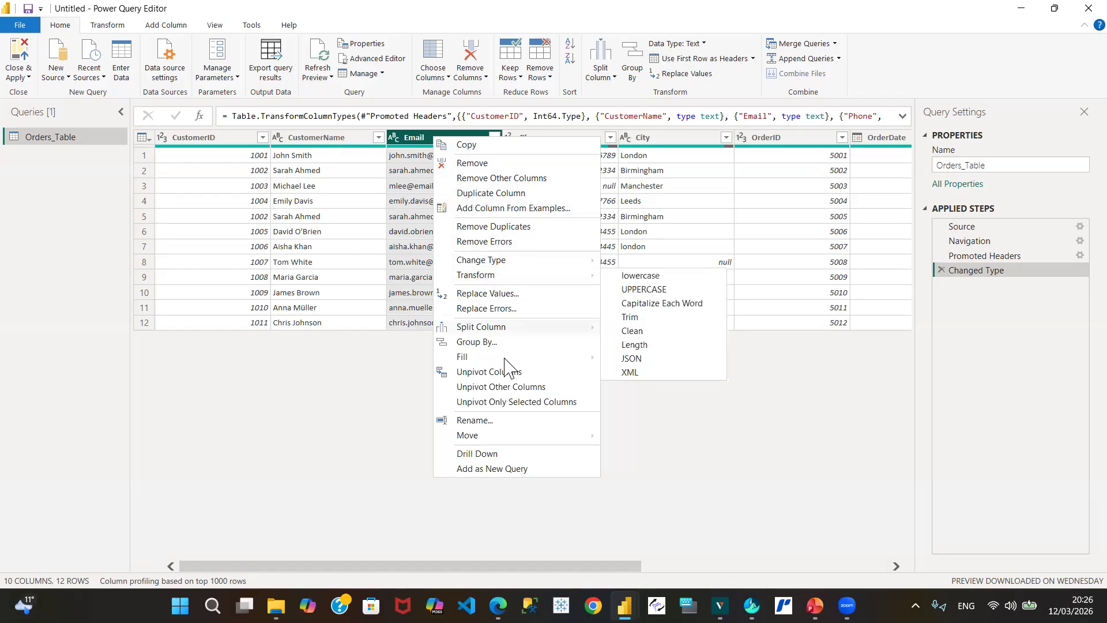
{"action": "mouse_move", "coordinate": [519, 355]}
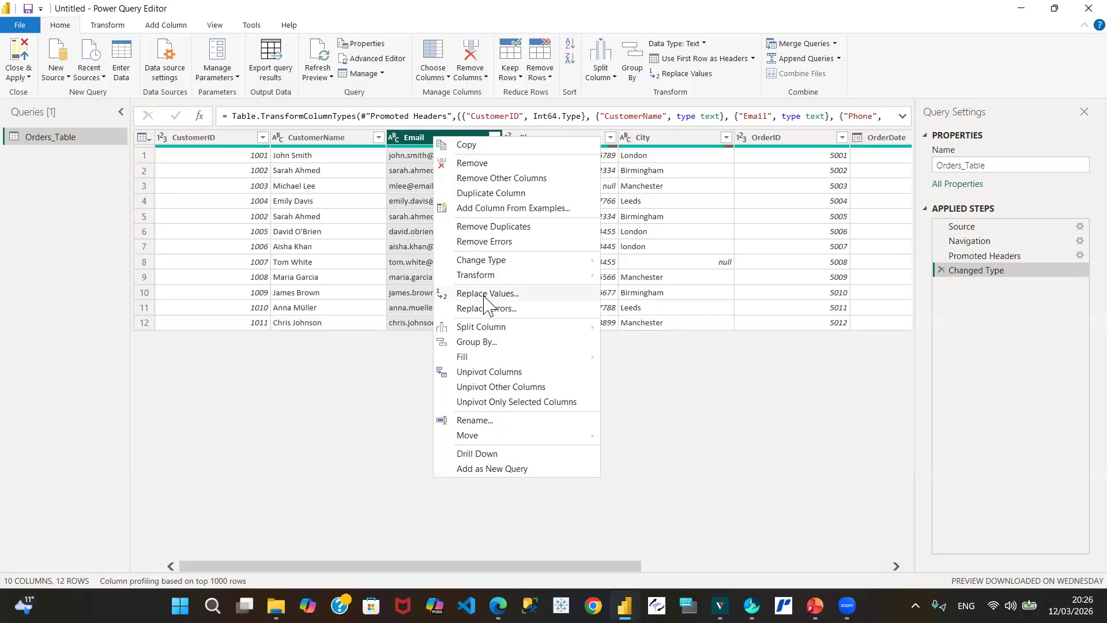
{"action": "left_click", "coordinate": [974, 84]}
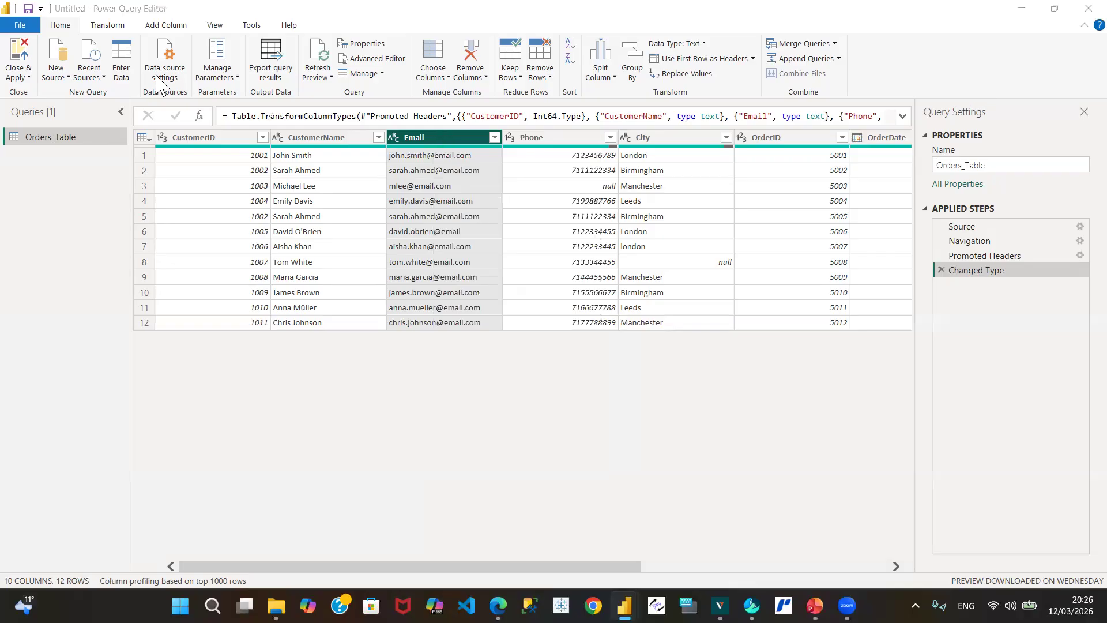
{"action": "left_click", "coordinate": [116, 22]}
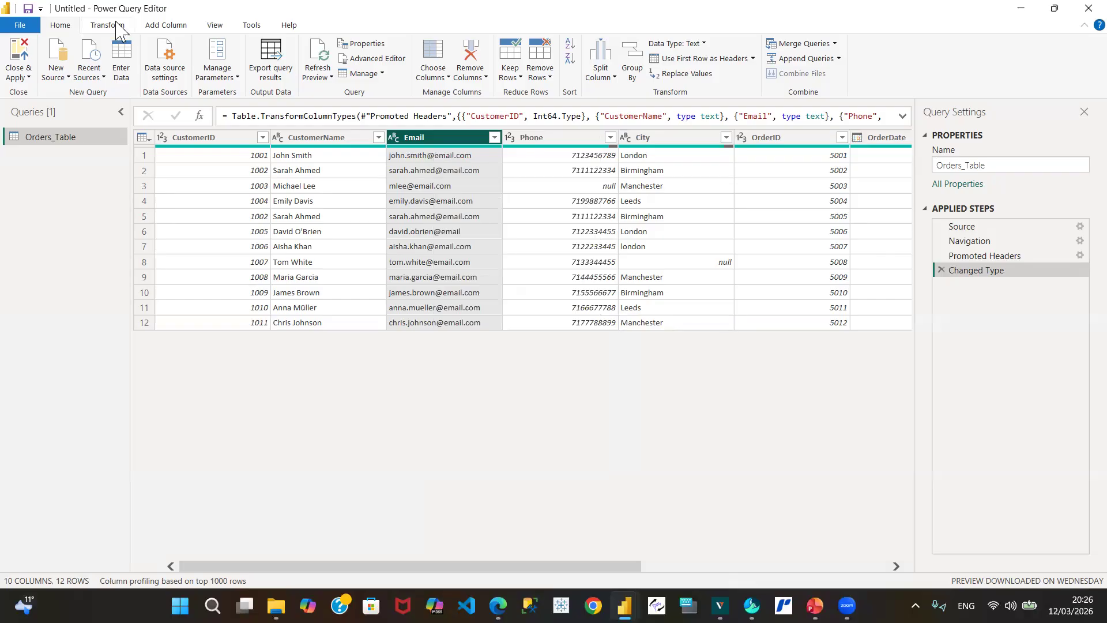
Step: Check the Transform tab's Replace Values options and select the malformed row 3 Email cell
{"action": "left_click", "coordinate": [113, 27]}
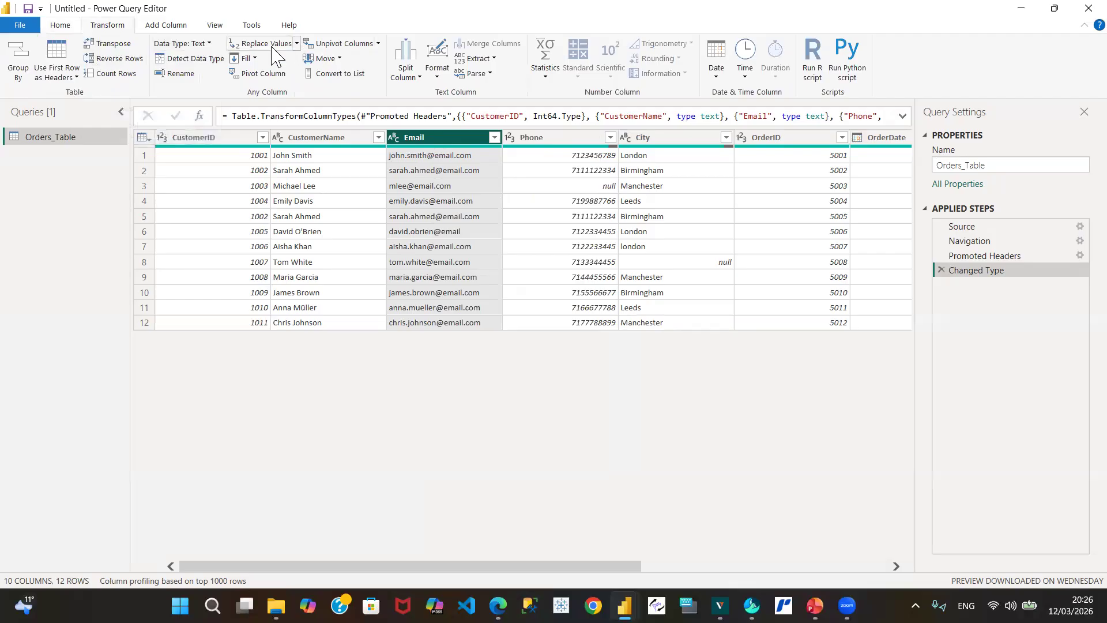
{"action": "left_click", "coordinate": [297, 43]}
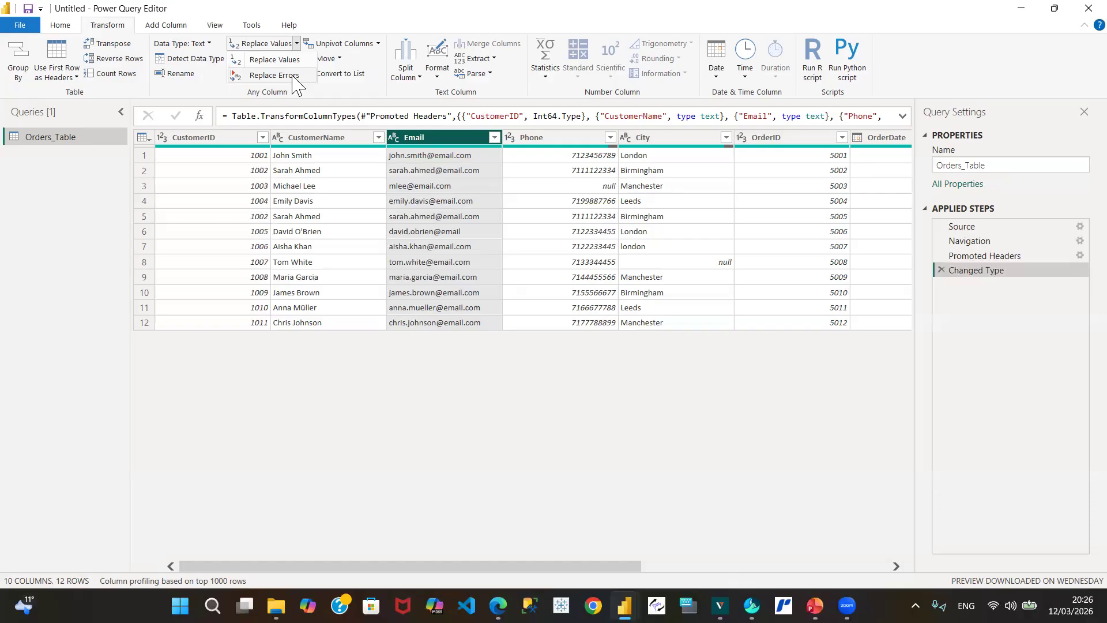
{"action": "left_click", "coordinate": [445, 138]}
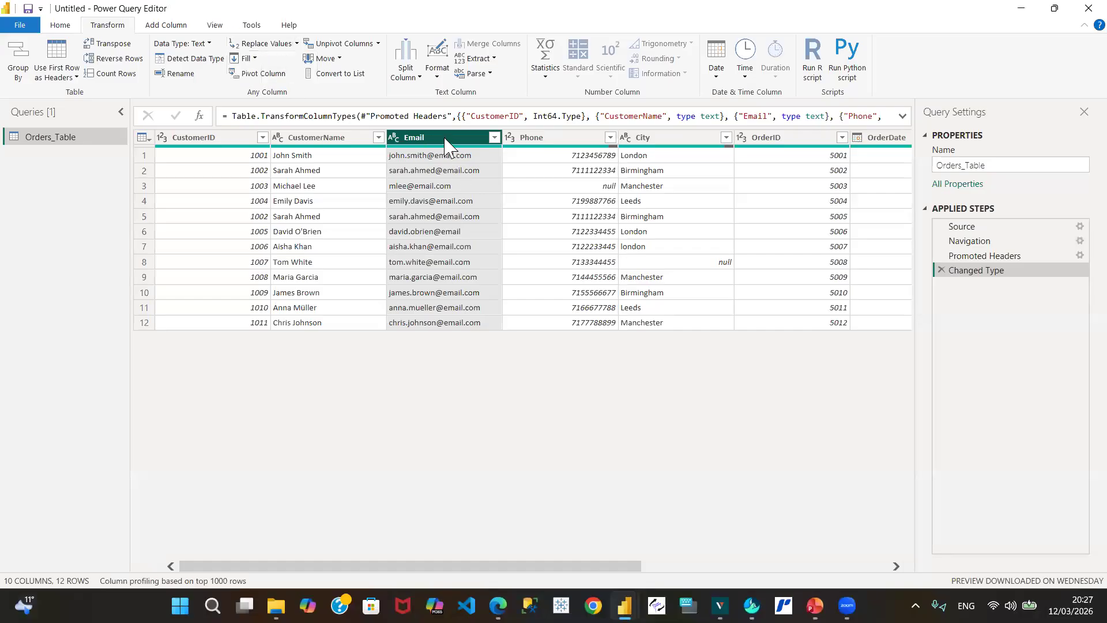
{"action": "left_click", "coordinate": [422, 187]}
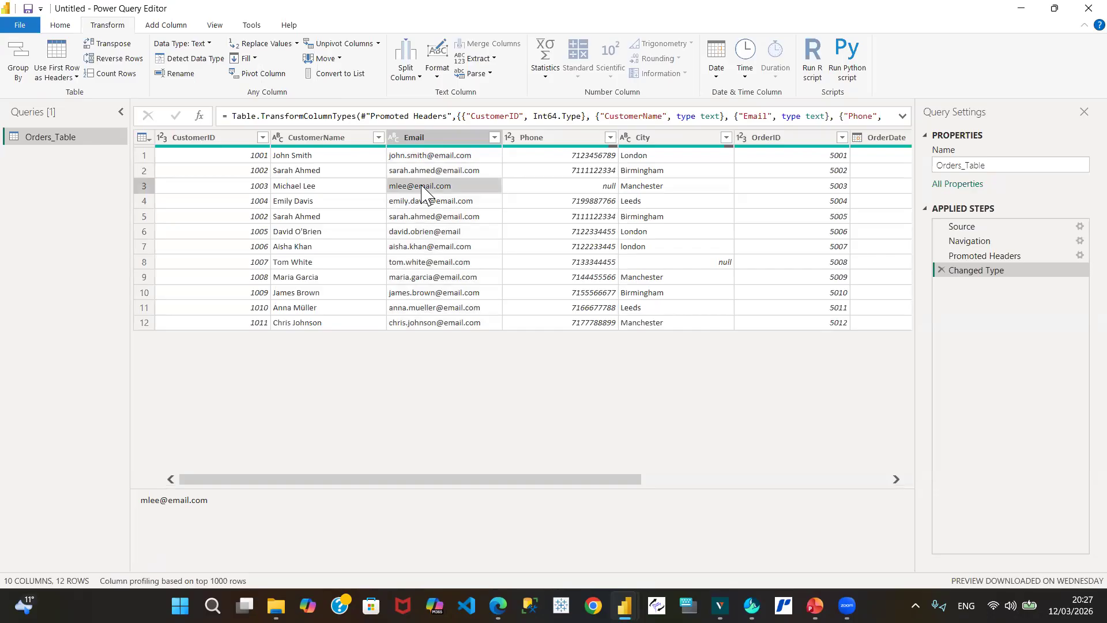
Step: Begin a Replace Values on row 3's Email cell, with its address as the value to find
{"action": "right_click", "coordinate": [422, 190]}
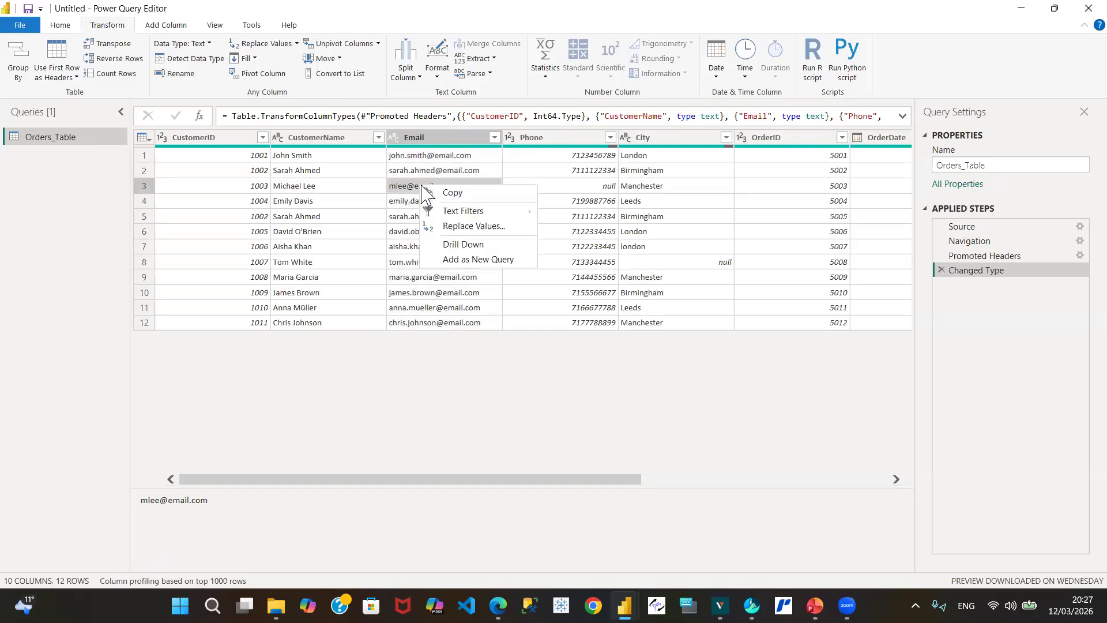
{"action": "left_click", "coordinate": [472, 228]}
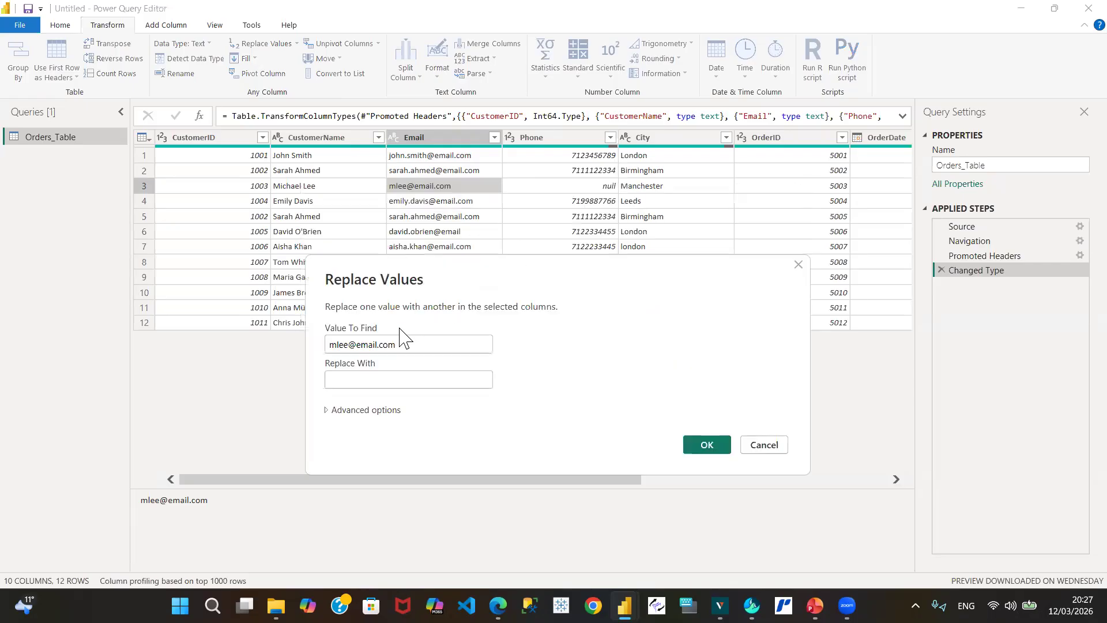
{"action": "left_click", "coordinate": [344, 375]}
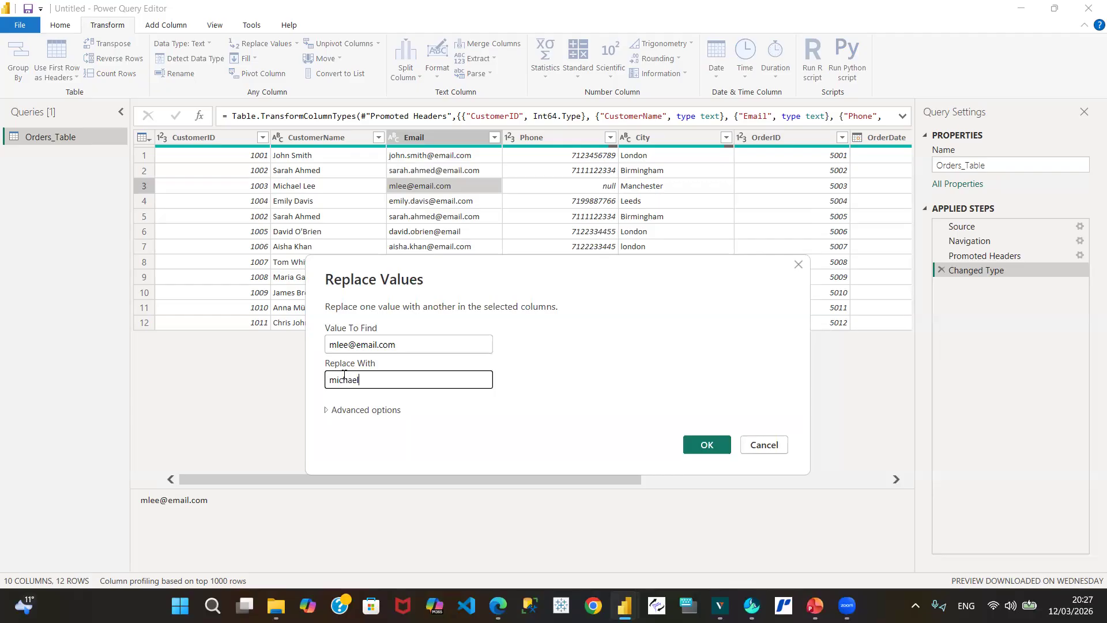
{"action": "left_click", "coordinate": [326, 413]}
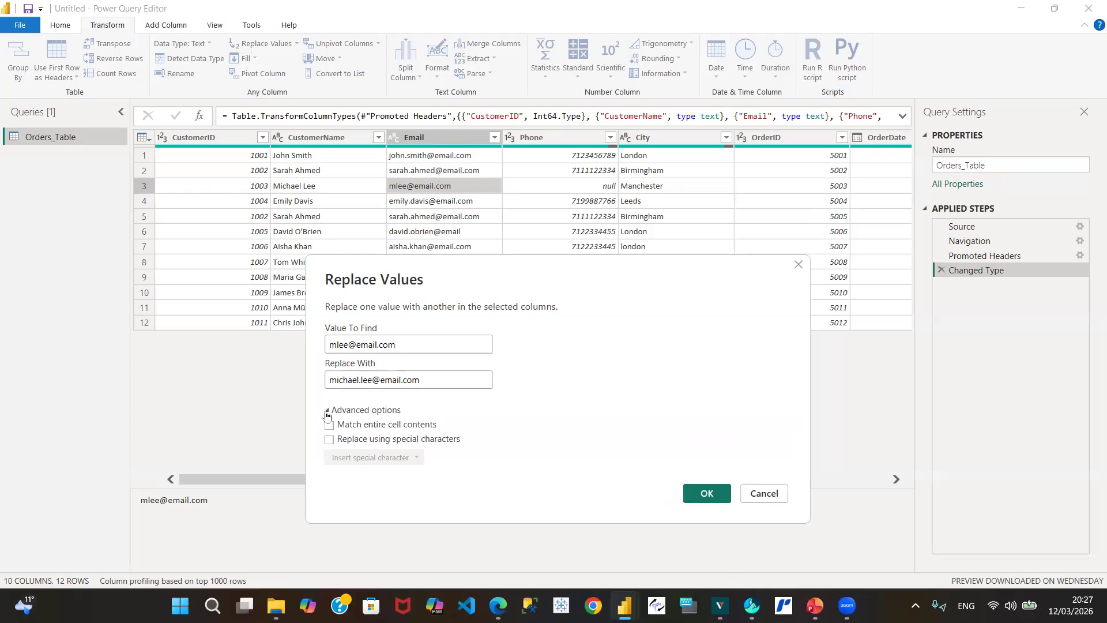
{"action": "left_click", "coordinate": [327, 413]}
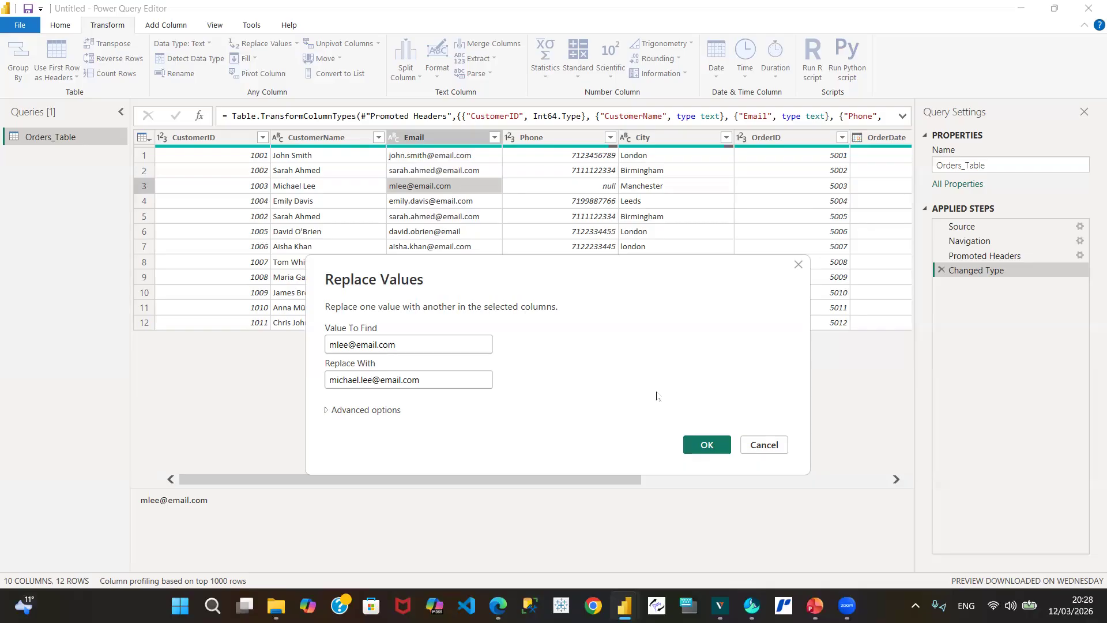
{"action": "left_click", "coordinate": [709, 445]}
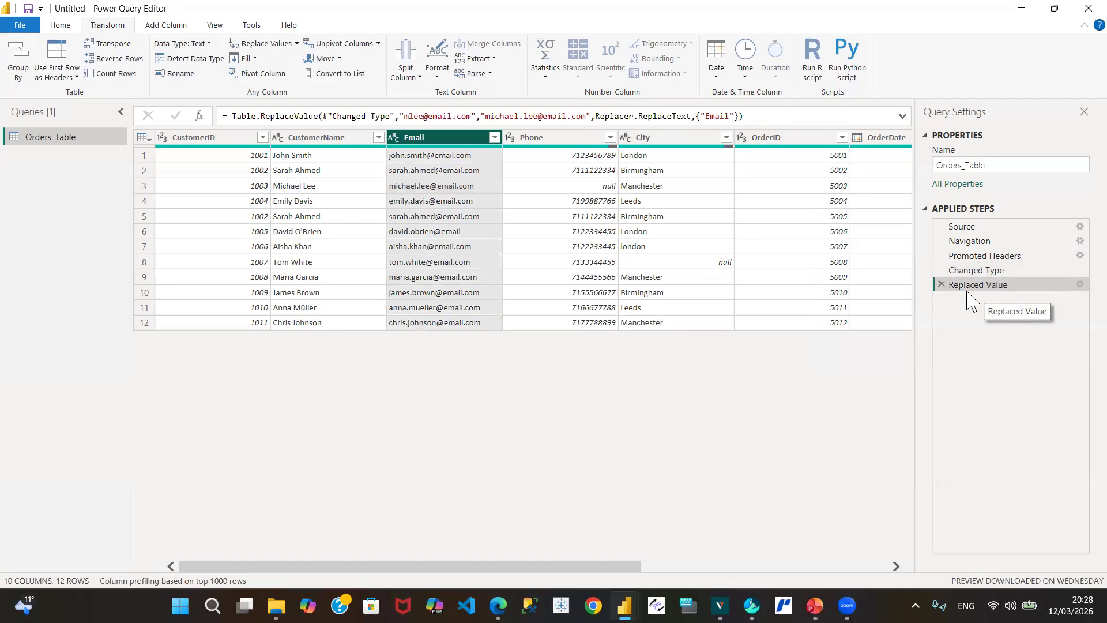
{"action": "left_click", "coordinate": [1079, 284]}
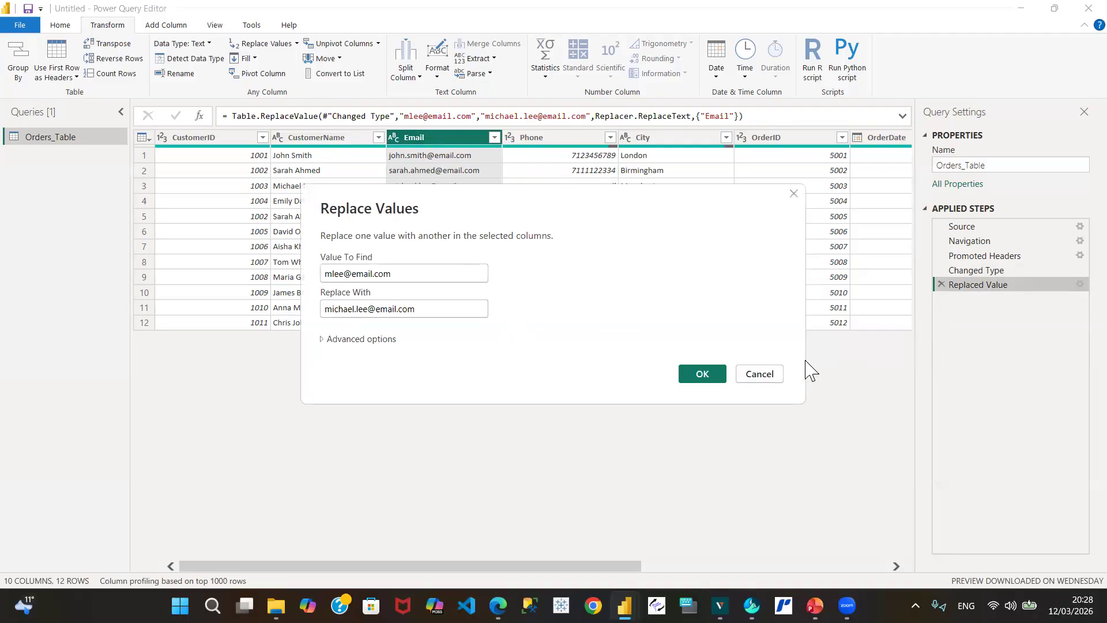
{"action": "left_click", "coordinate": [762, 372]}
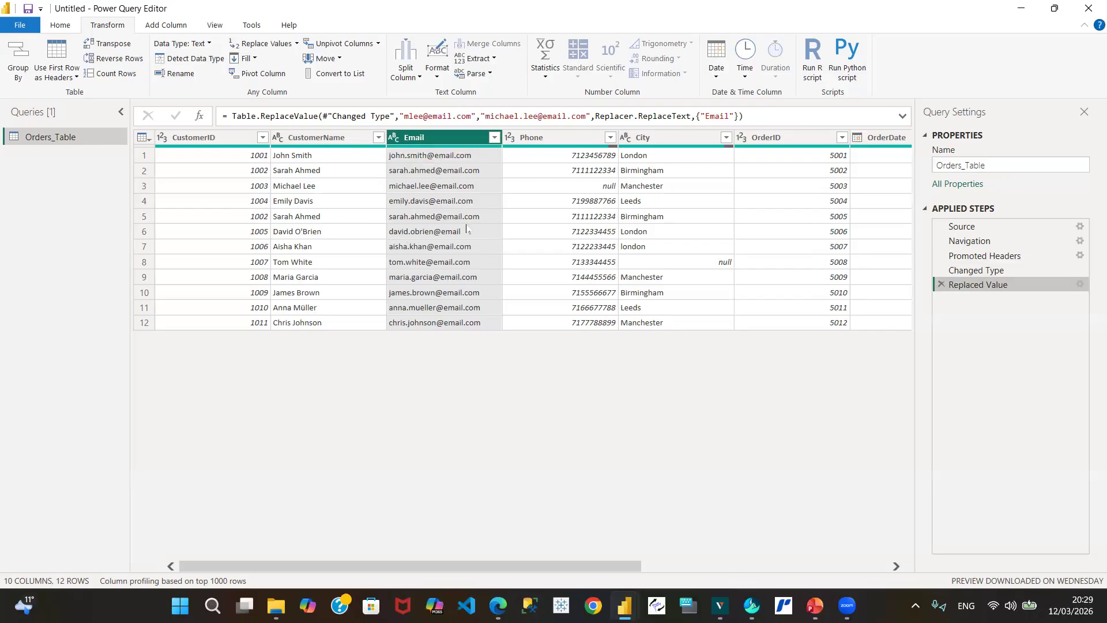
{"action": "left_click", "coordinate": [437, 238]}
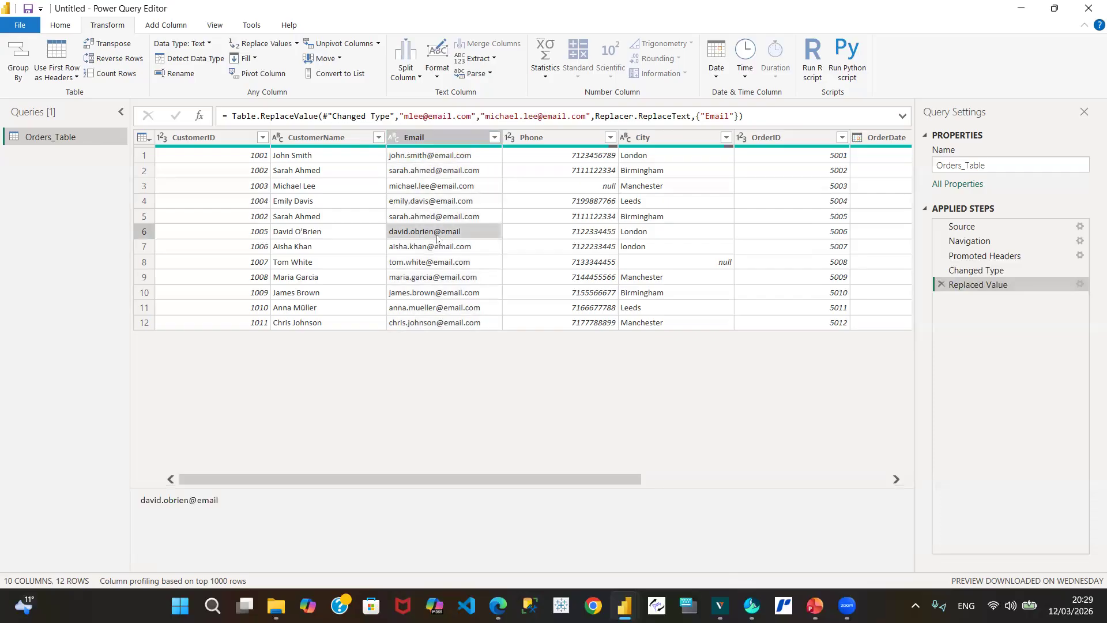
Step: Replace row 6's truncated e-mail with the same address ending in .com
{"action": "right_click", "coordinate": [436, 237]}
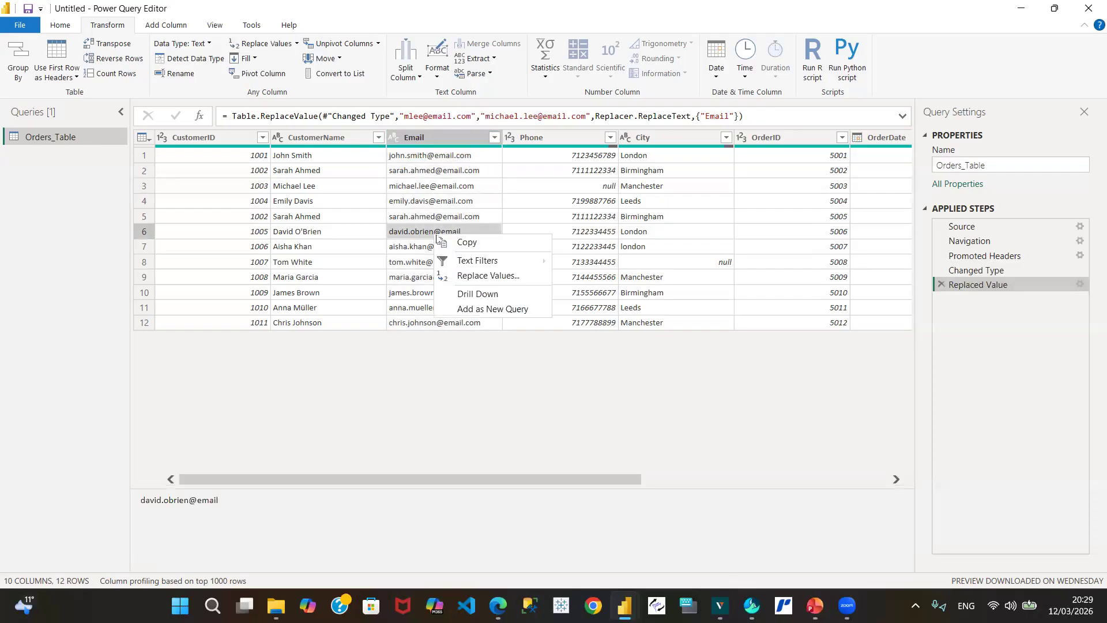
{"action": "left_click", "coordinate": [489, 277]}
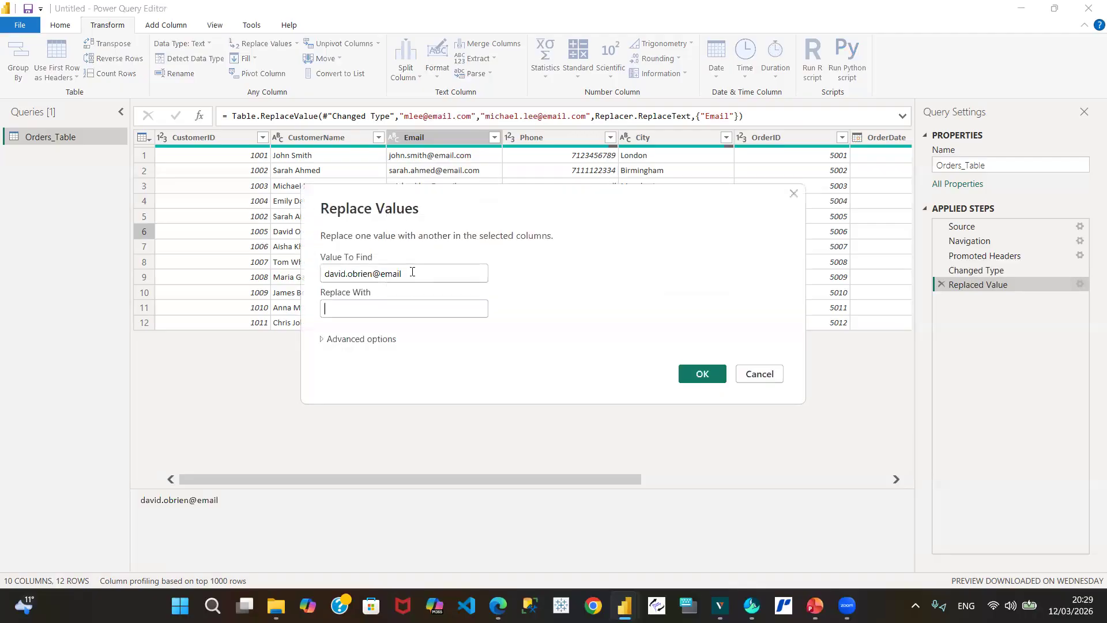
{"action": "triple_click", "coordinate": [413, 271]}
{"action": "key", "text": "ctrl+c"}
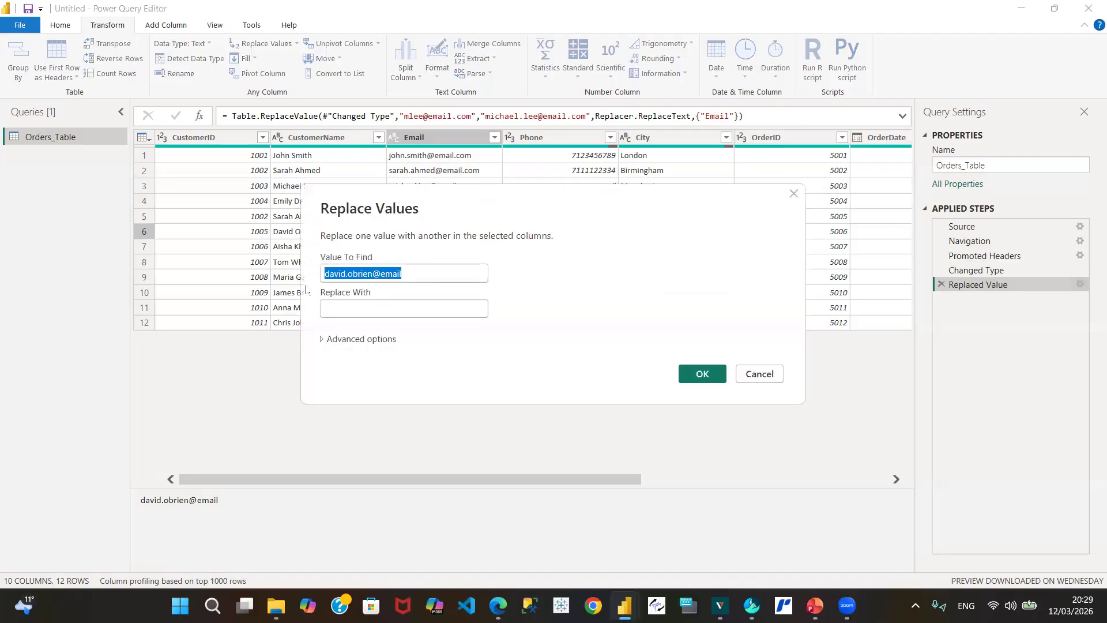
{"action": "left_click", "coordinate": [351, 309]}
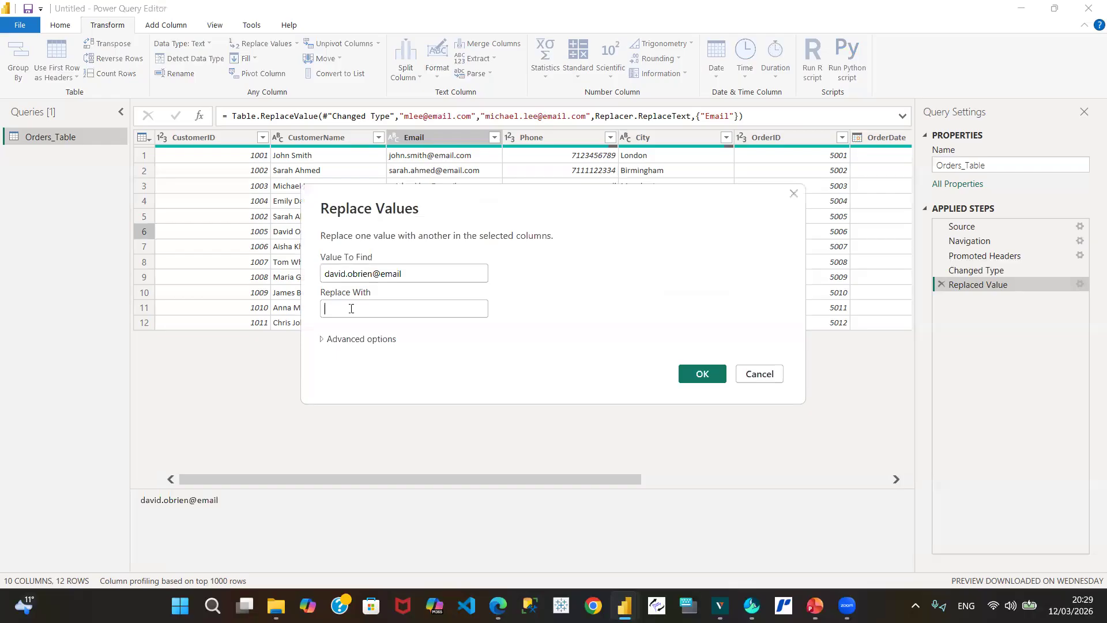
{"action": "key", "text": "ctrl+v"}
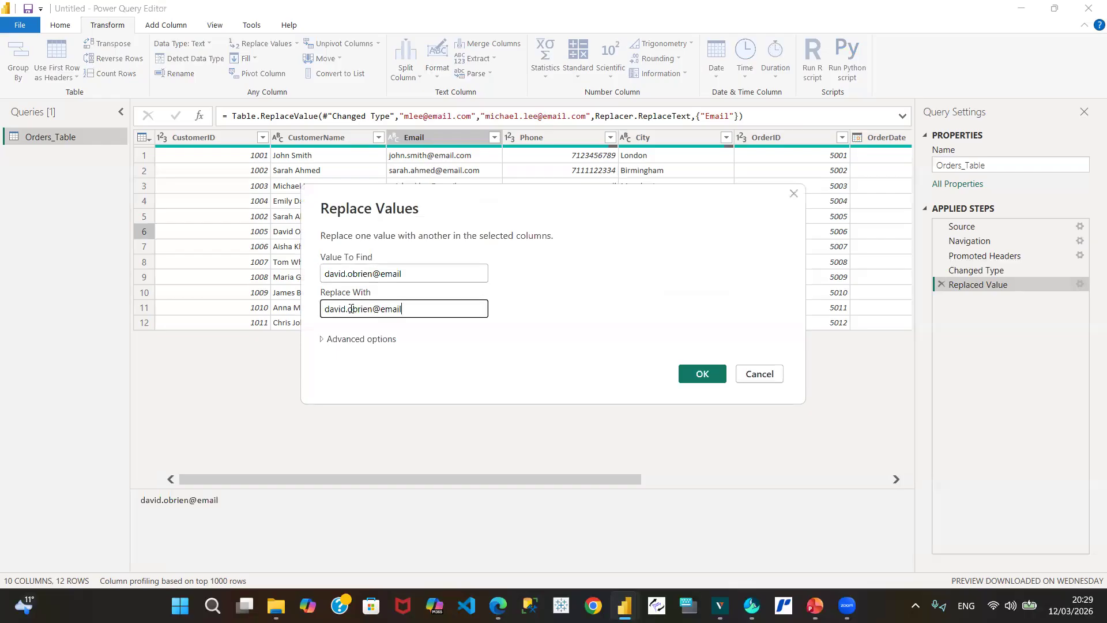
{"action": "type", "text": ".com"}
{"action": "left_click", "coordinate": [699, 381]}
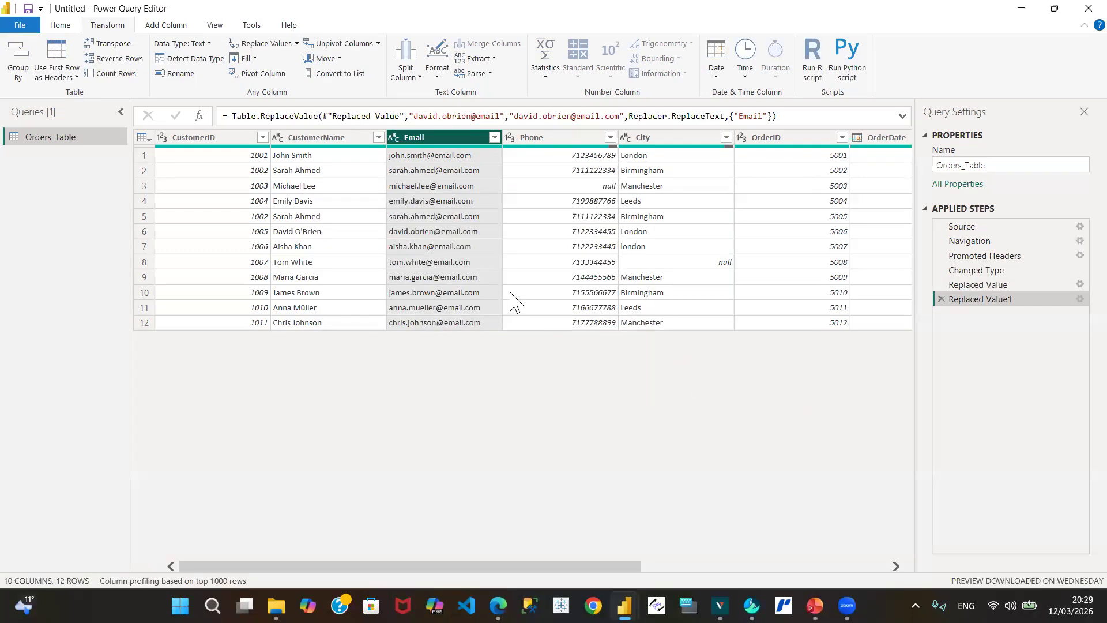
Step: Replace row 11's misspelled e-mail with the same address minus the extra 'e'
{"action": "left_click", "coordinate": [418, 312]}
{"action": "right_click", "coordinate": [417, 312]}
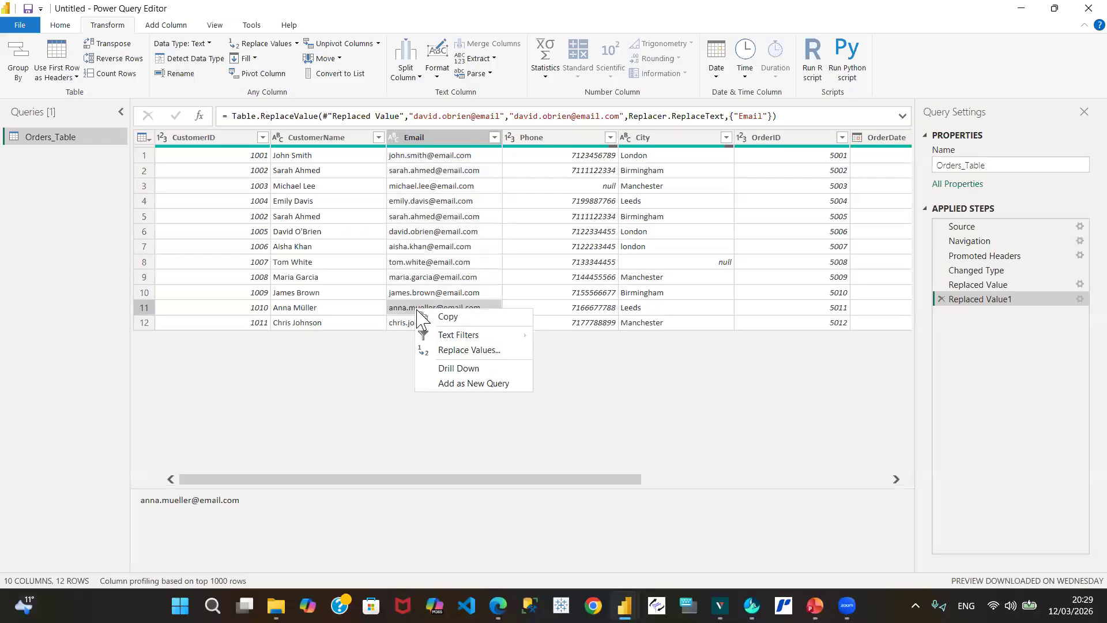
{"action": "left_click", "coordinate": [469, 352]}
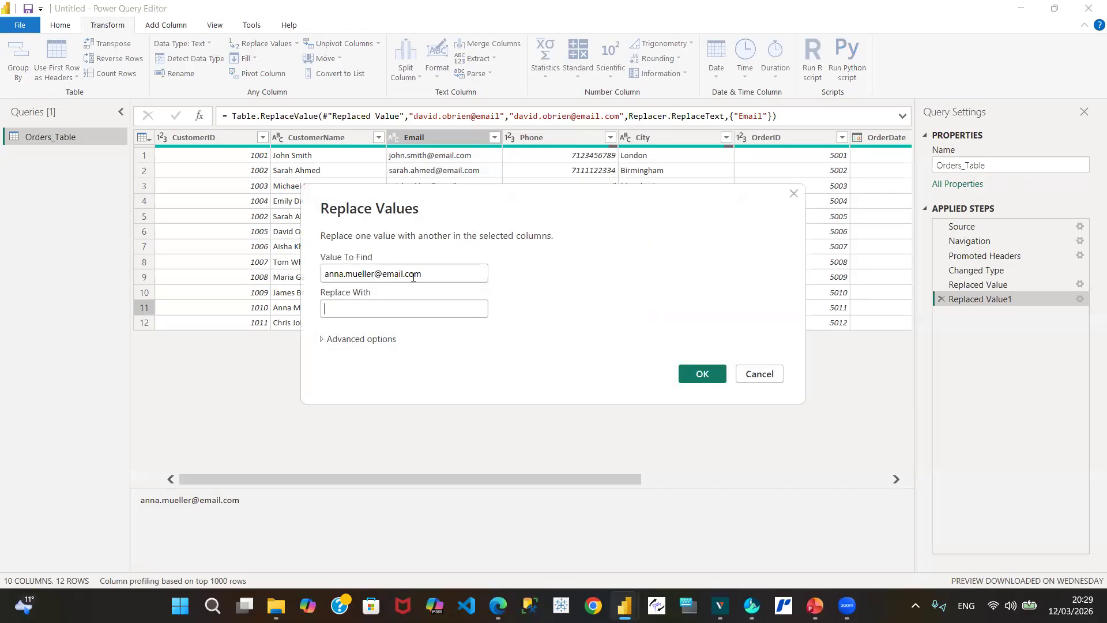
{"action": "left_click_drag", "start_coordinate": [429, 274], "coordinate": [276, 297]}
{"action": "key", "text": "ctrl+c"}
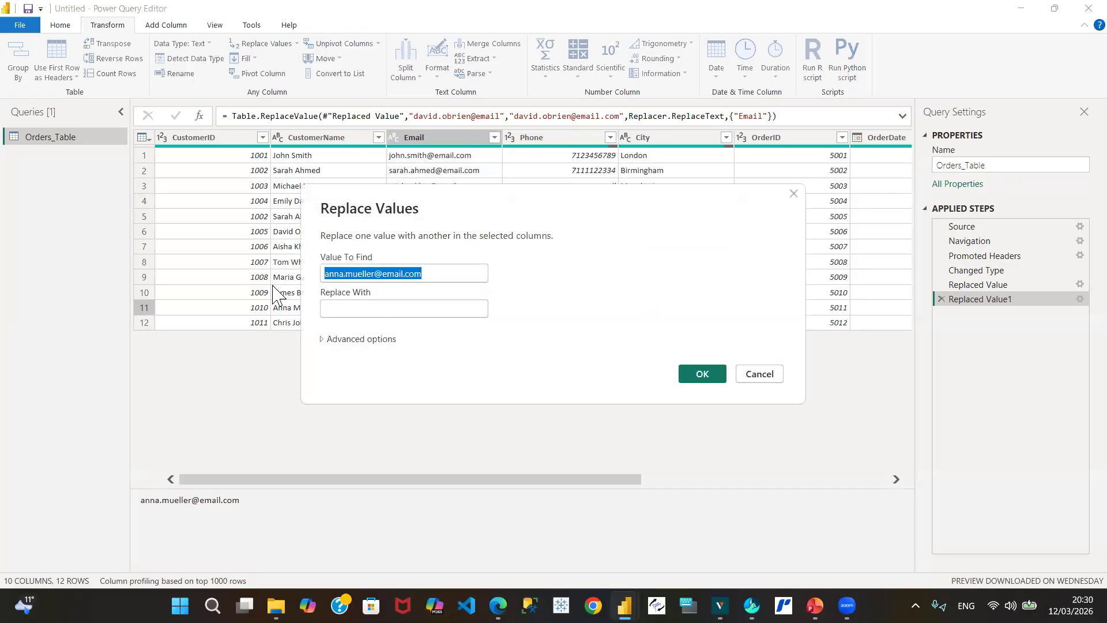
{"action": "left_click", "coordinate": [332, 310]}
{"action": "key", "text": "ctrl+v"}
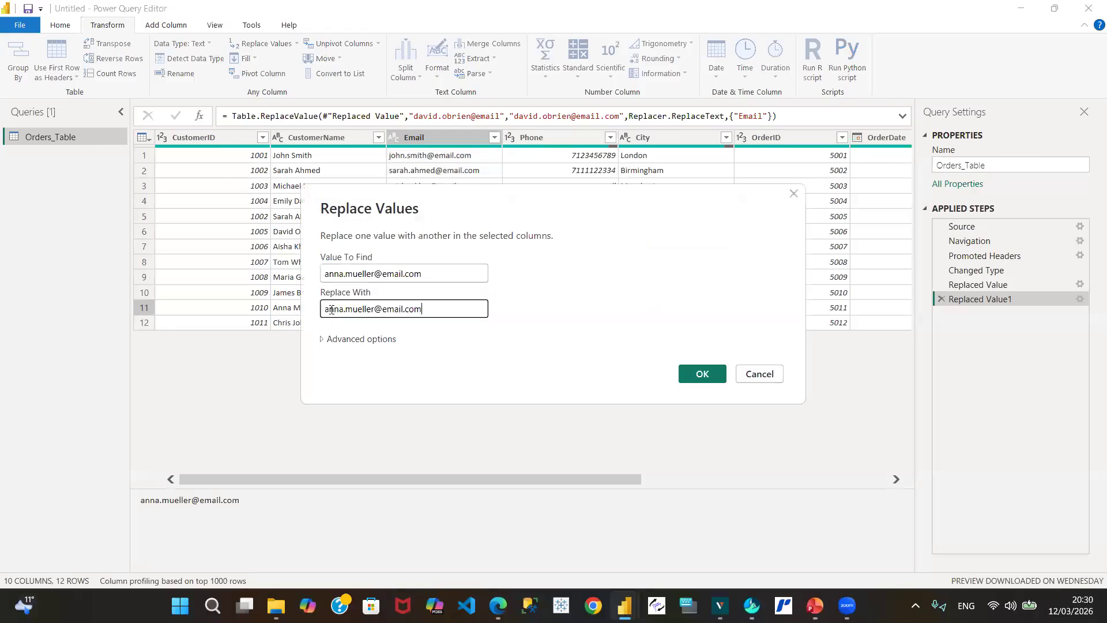
{"action": "left_click", "coordinate": [360, 309]}
{"action": "key", "text": "BackSpace"}
{"action": "left_click", "coordinate": [702, 375]}
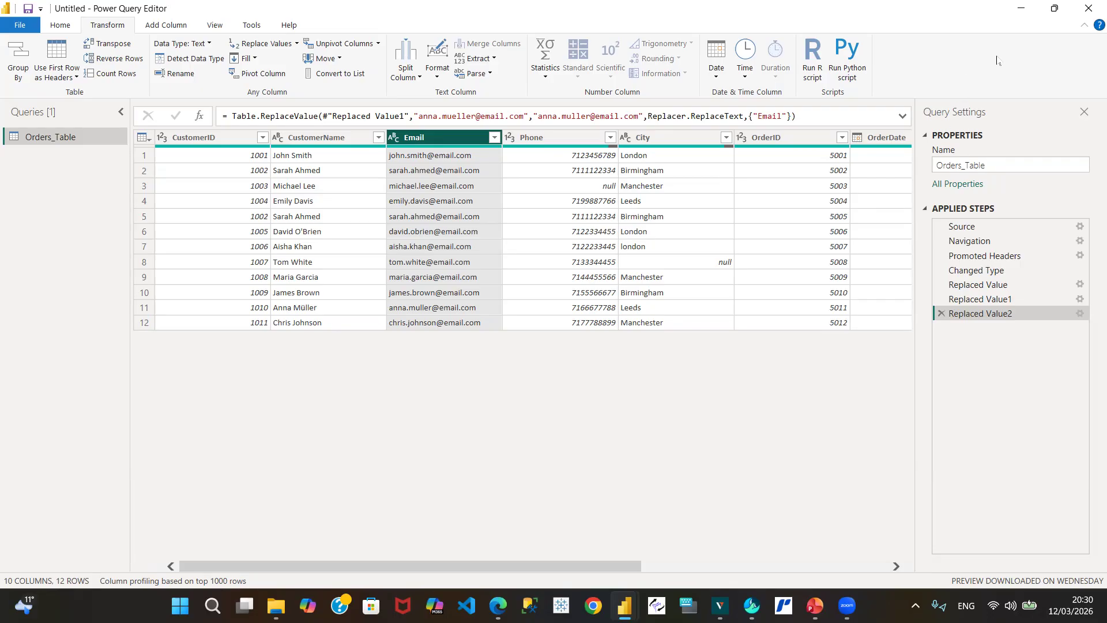
{"action": "left_click", "coordinate": [774, 61]}
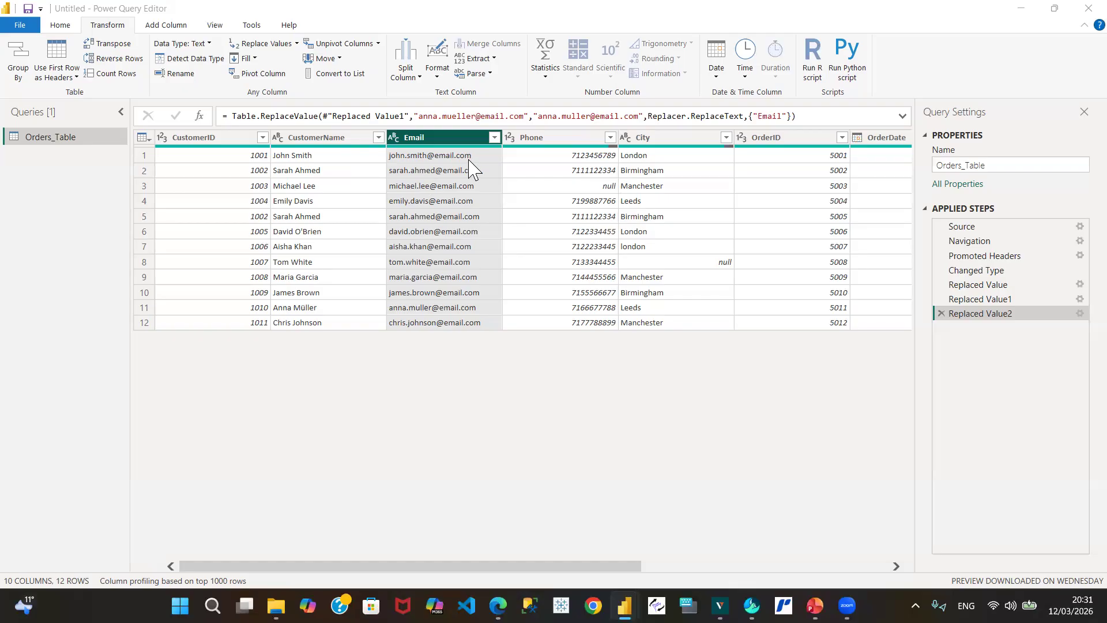
{"action": "mouse_move", "coordinate": [430, 148]}
{"action": "left_click", "coordinate": [494, 137]}
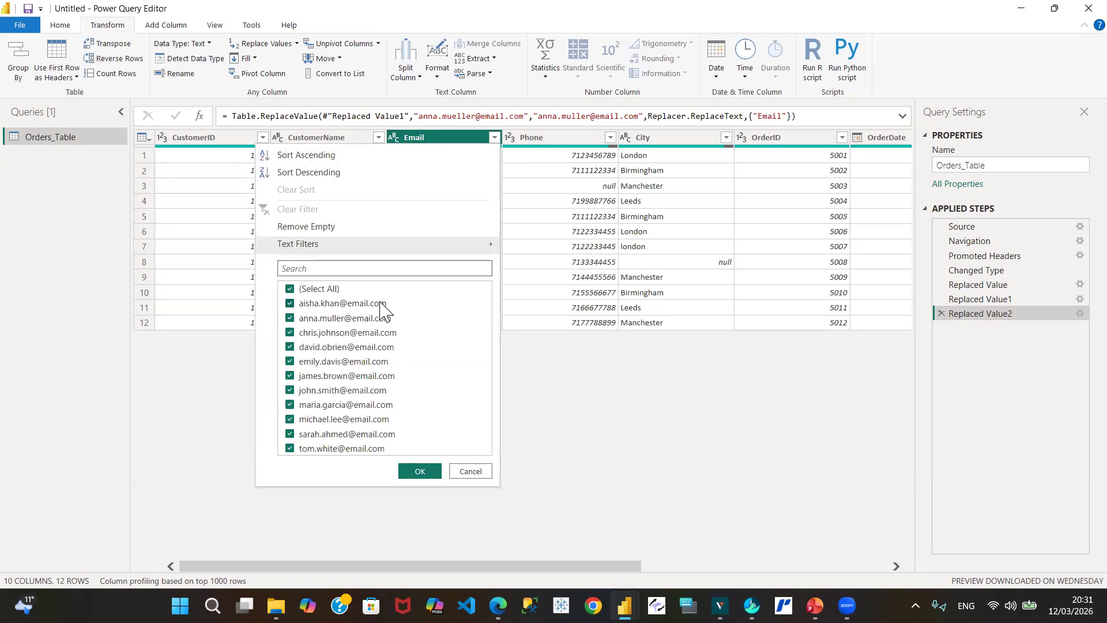
{"action": "left_click", "coordinate": [470, 472]}
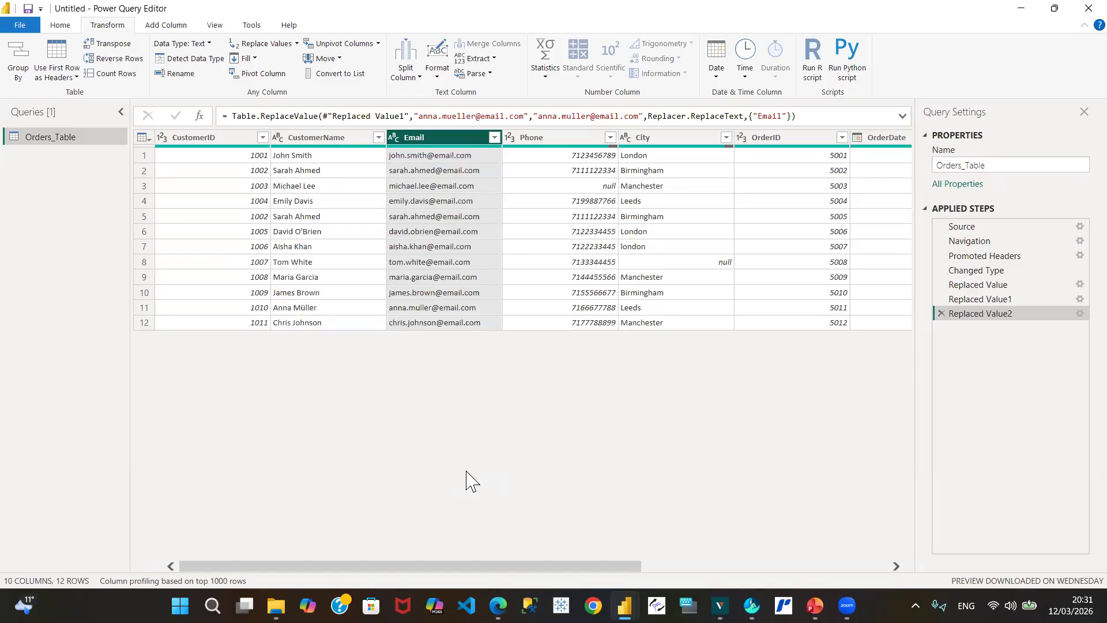
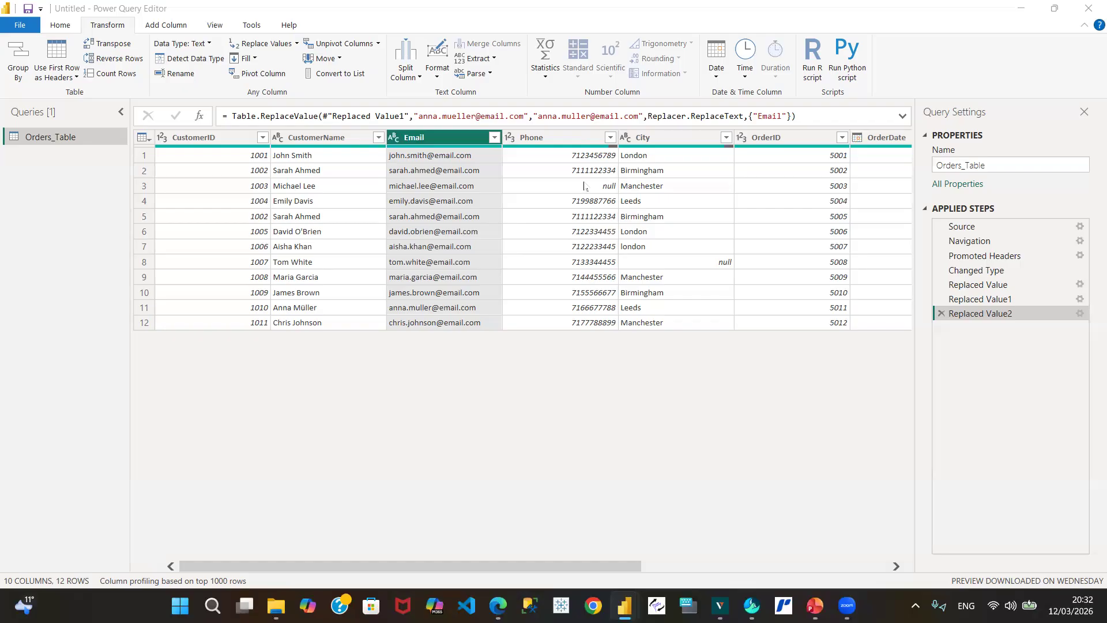
Step: Replace row 3's null Phone value with a placeholder phone number
{"action": "left_click", "coordinate": [580, 186]}
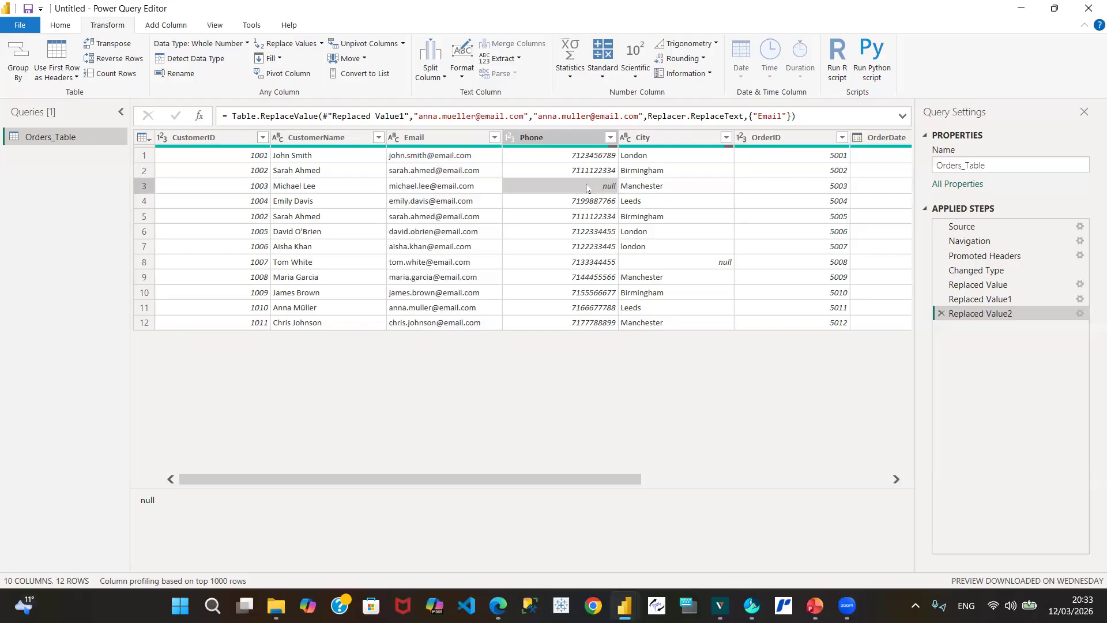
{"action": "right_click", "coordinate": [587, 188]}
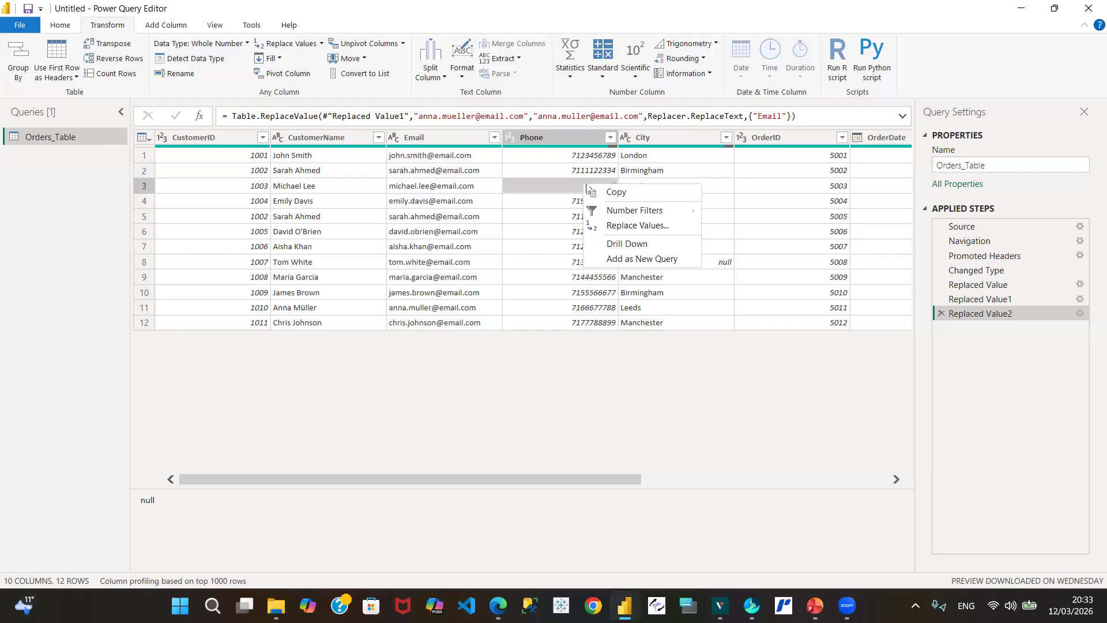
{"action": "left_click", "coordinate": [653, 226]}
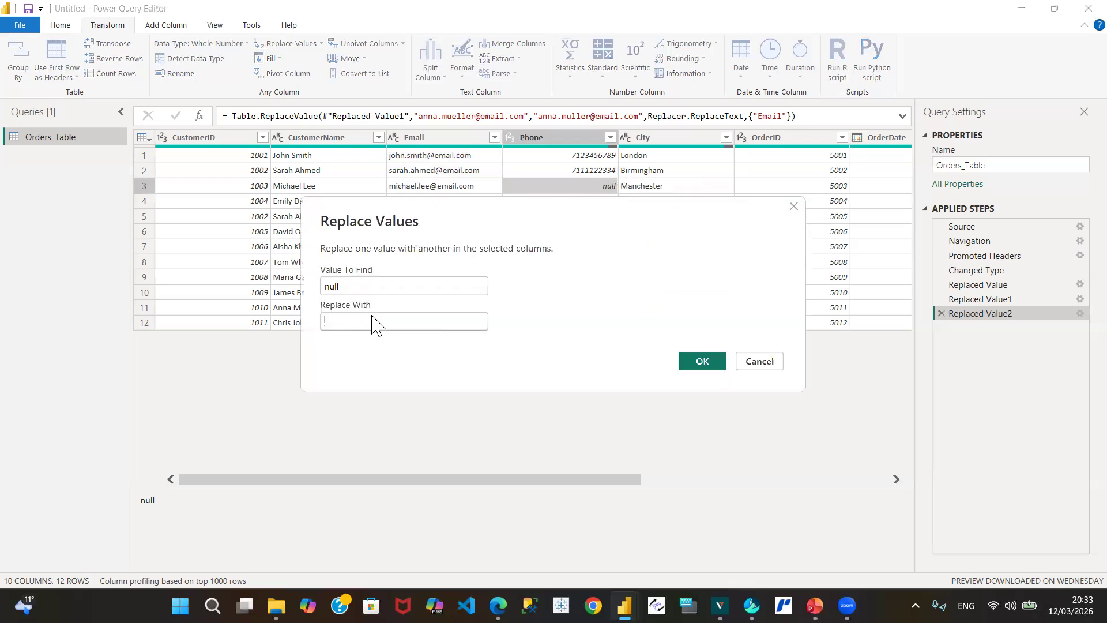
{"action": "type", "text": "711111"}
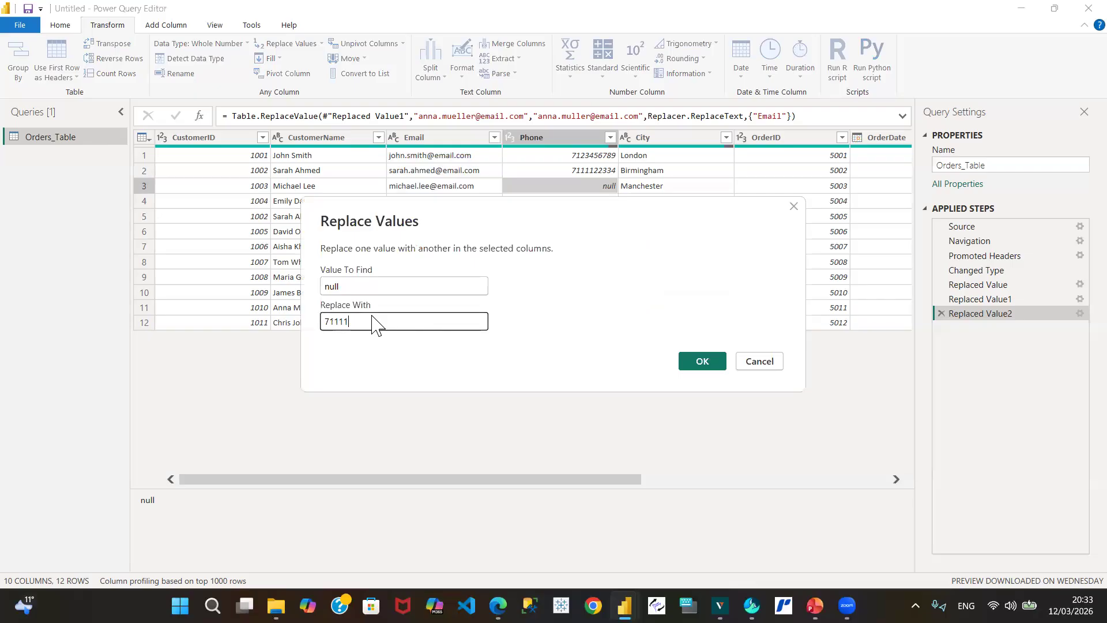
{"action": "type", "text": "111113111111112111"}
{"action": "left_click", "coordinate": [719, 360]}
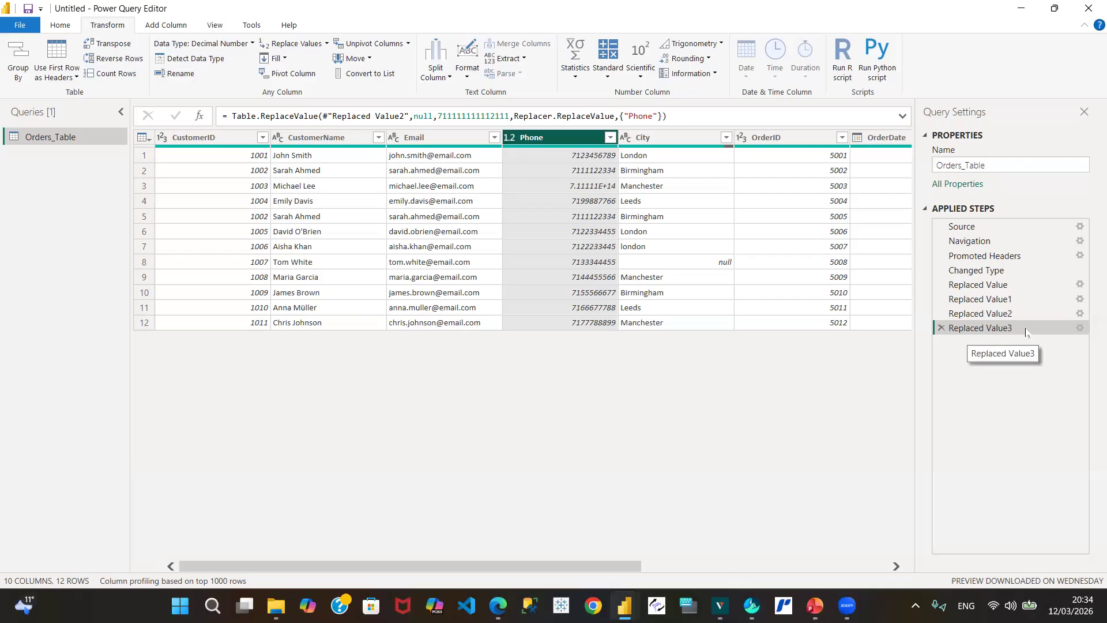
Step: Delete the Replaced Value3 step so row 3's Phone is null again
{"action": "left_click", "coordinate": [942, 328]}
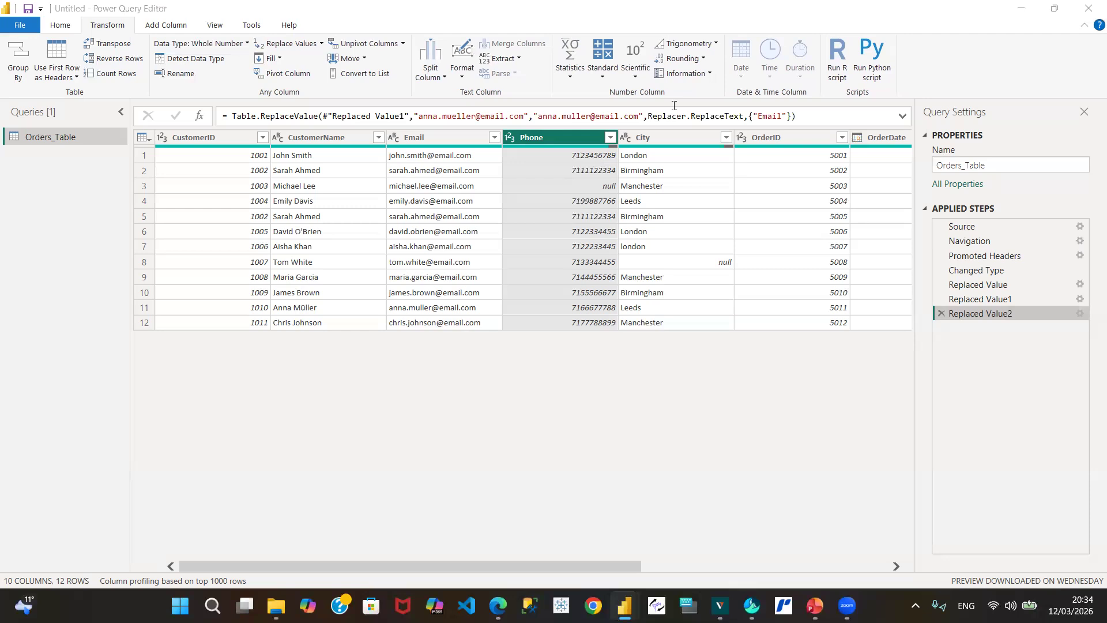
{"action": "left_click", "coordinate": [676, 406]}
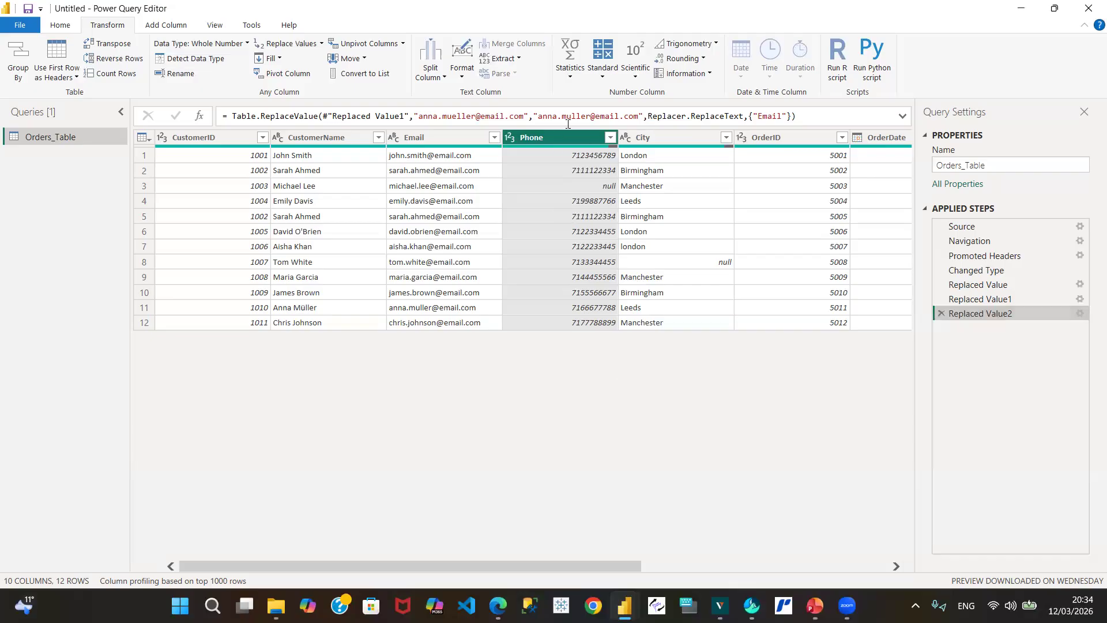
{"action": "mouse_move", "coordinate": [583, 149]}
{"action": "left_click", "coordinate": [726, 142]}
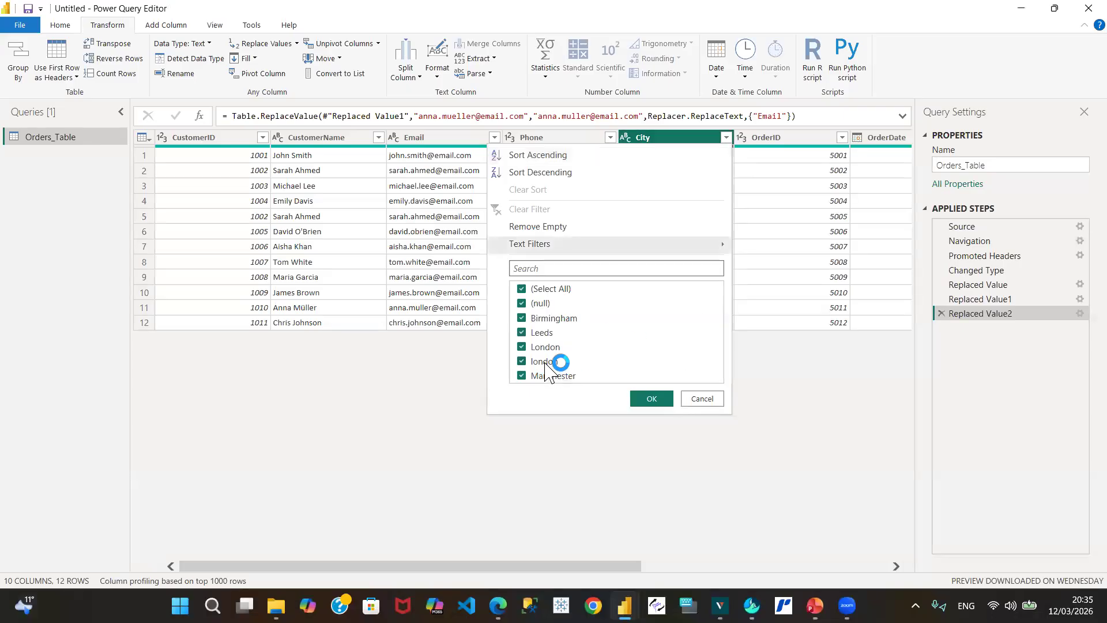
{"action": "left_click", "coordinate": [709, 403]}
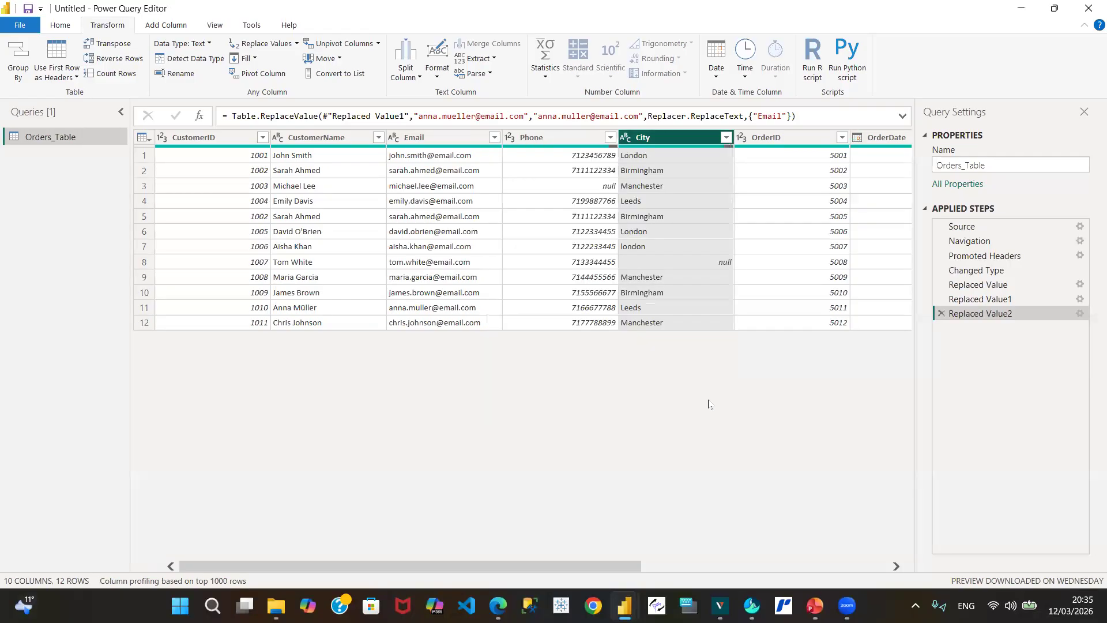
{"action": "left_click", "coordinate": [678, 281]}
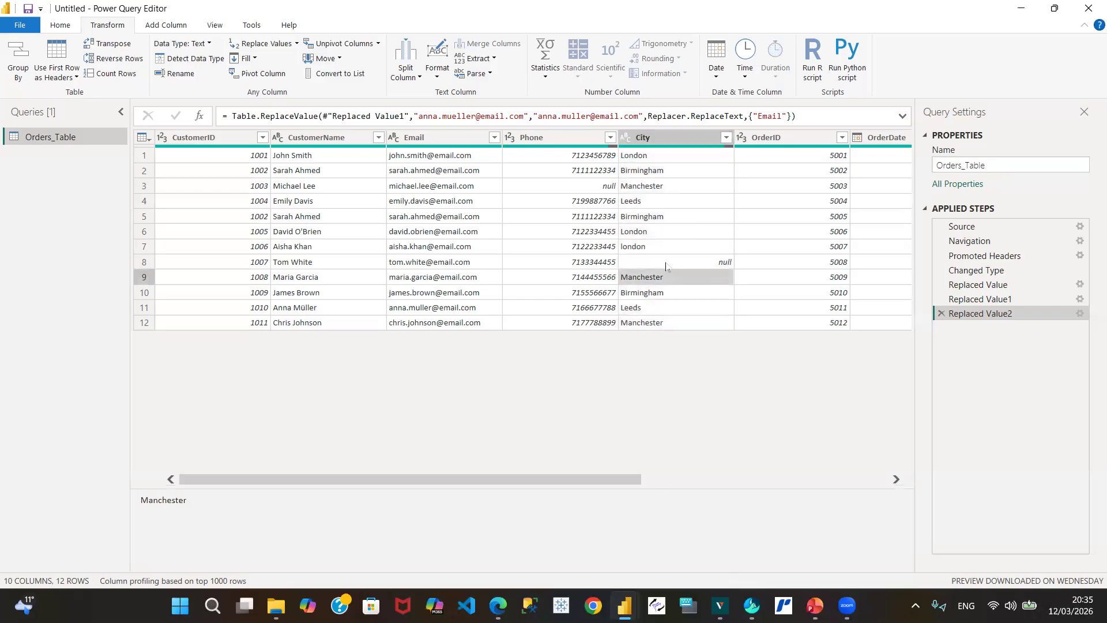
{"action": "left_click", "coordinate": [666, 266]}
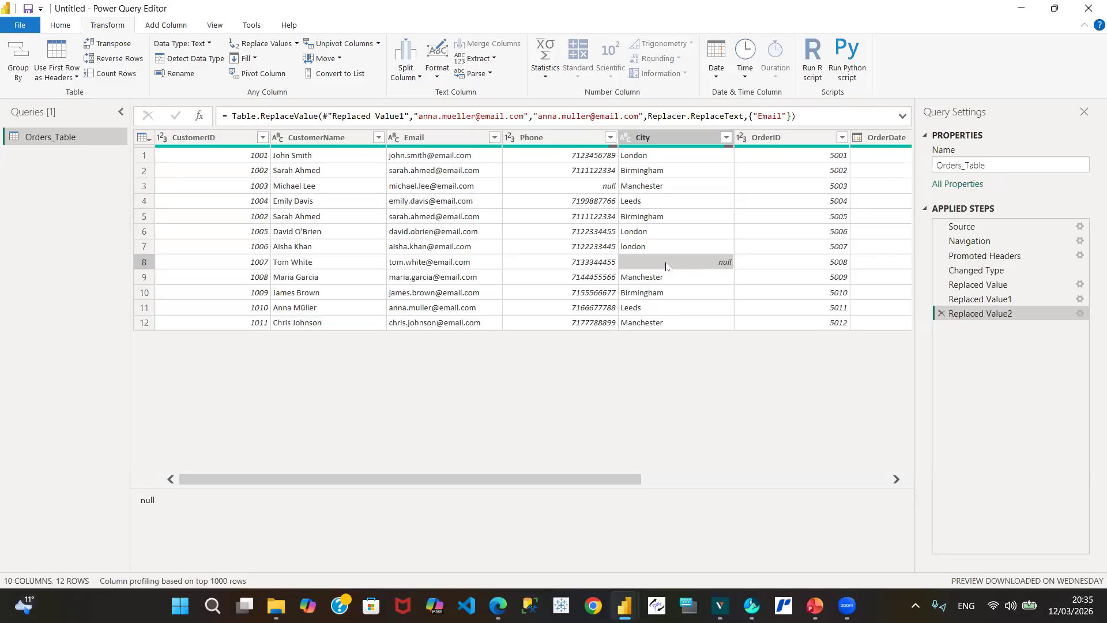
{"action": "left_click", "coordinate": [583, 190]}
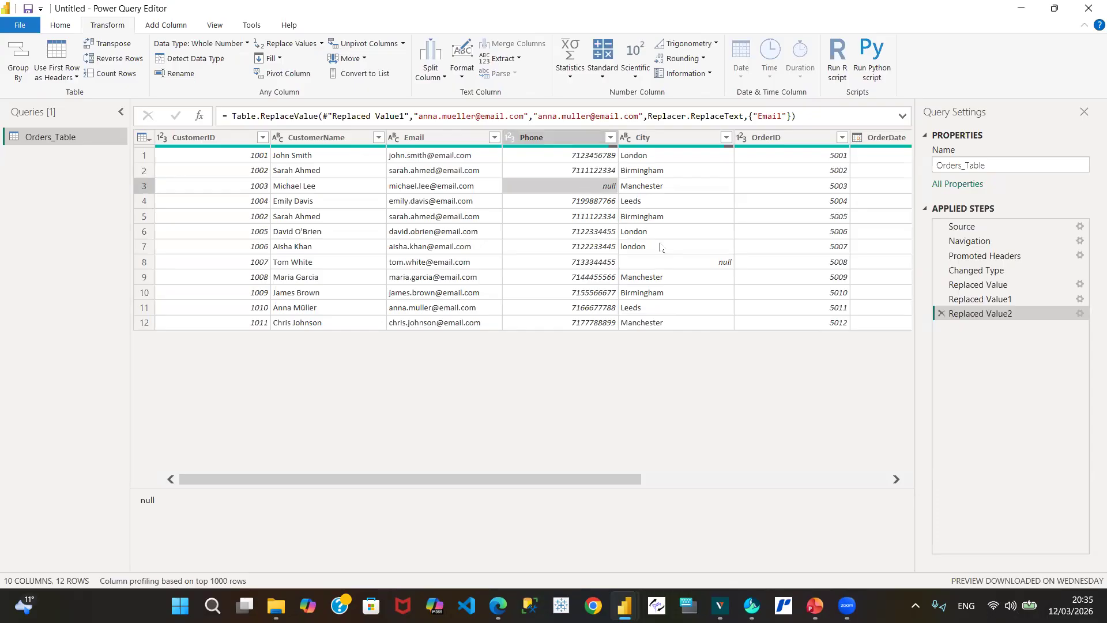
{"action": "left_click", "coordinate": [703, 269]}
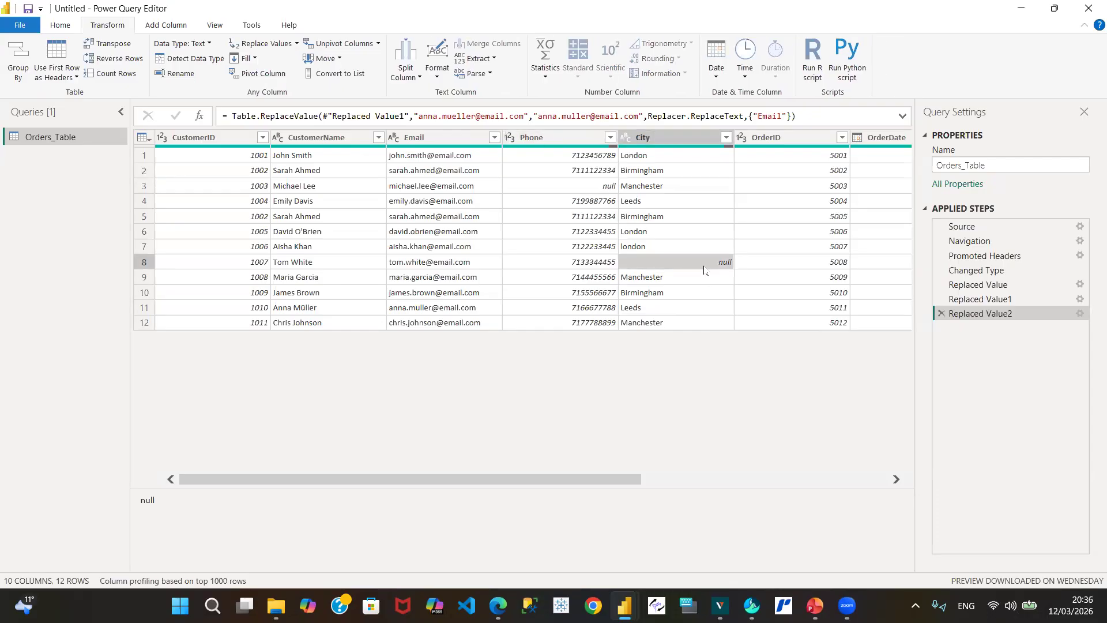
Step: Scroll right to show Product, Quantity and Price, then open the Product filter list
{"action": "left_click", "coordinate": [895, 481]}
{"action": "left_click", "coordinate": [895, 481]}
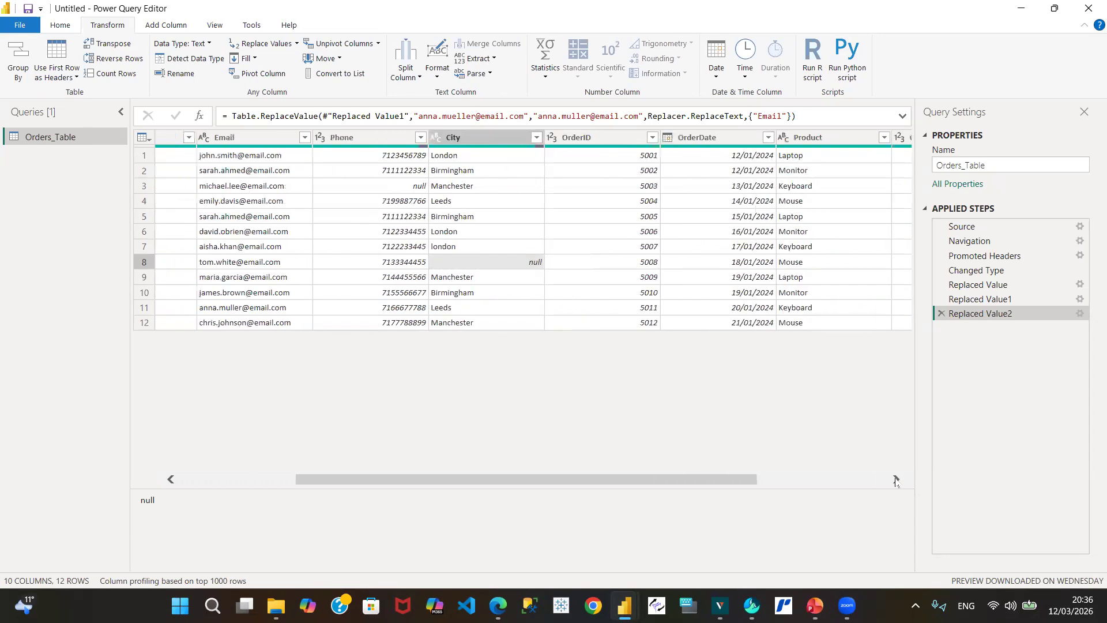
{"action": "left_click", "coordinate": [895, 481]}
{"action": "left_click", "coordinate": [896, 480]}
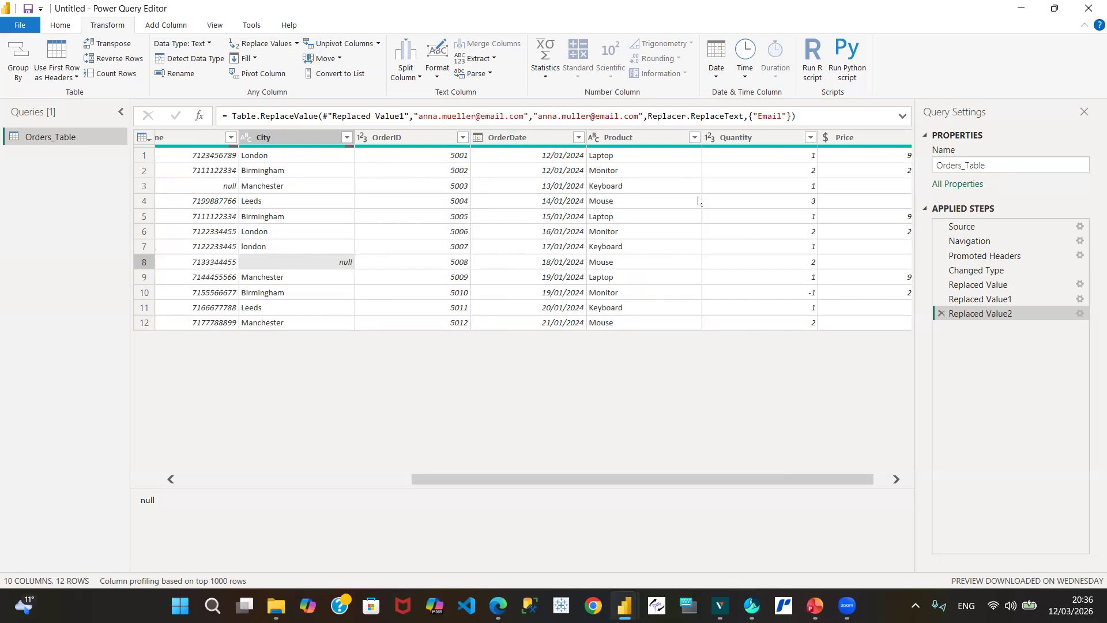
{"action": "left_click", "coordinate": [697, 141]}
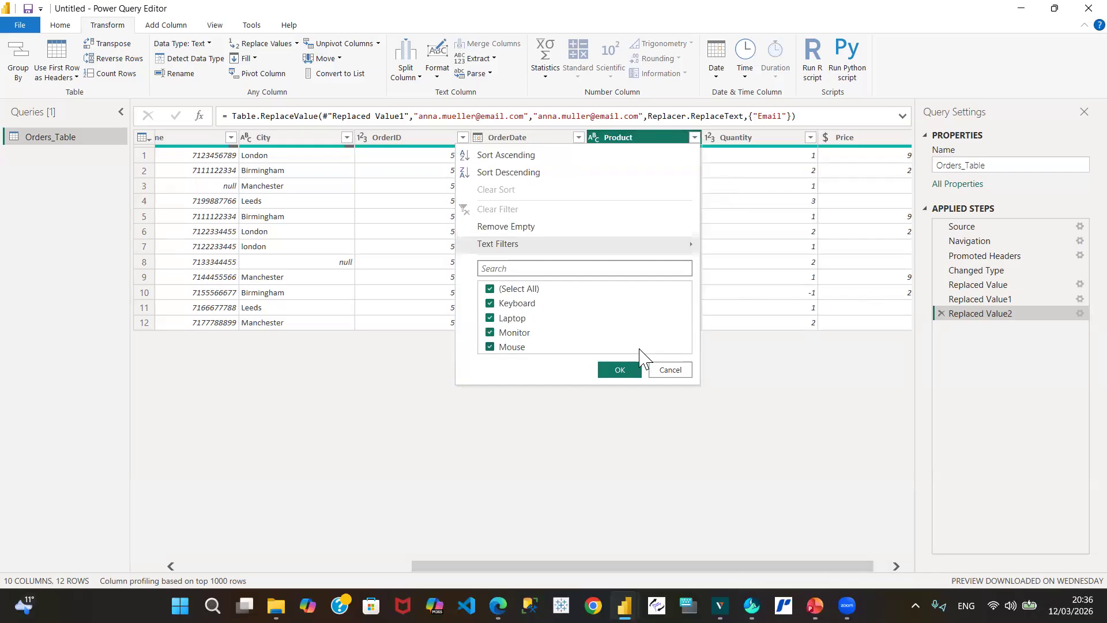
Step: Cancel the Product filter list without applying any filter
{"action": "left_click", "coordinate": [672, 374]}
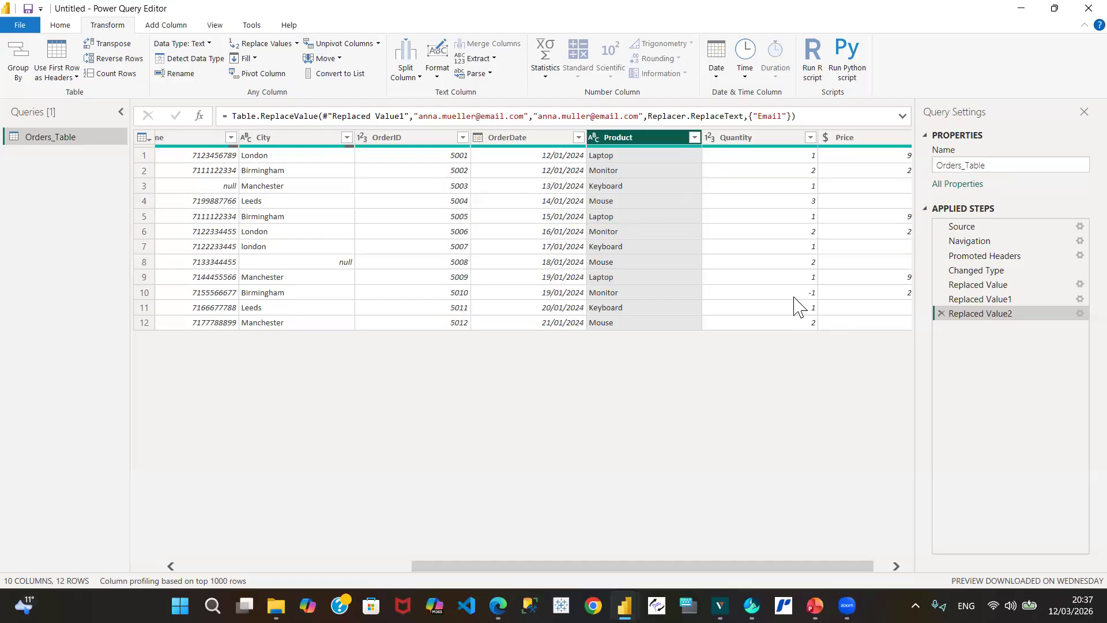
{"action": "left_click", "coordinate": [797, 295]}
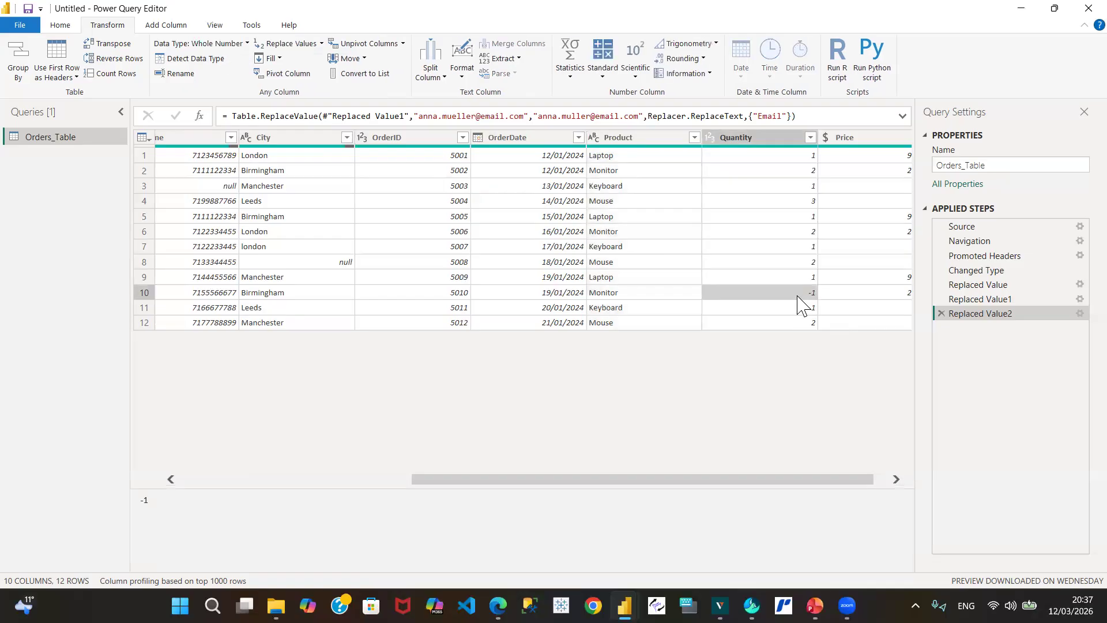
{"action": "right_click", "coordinate": [798, 298]}
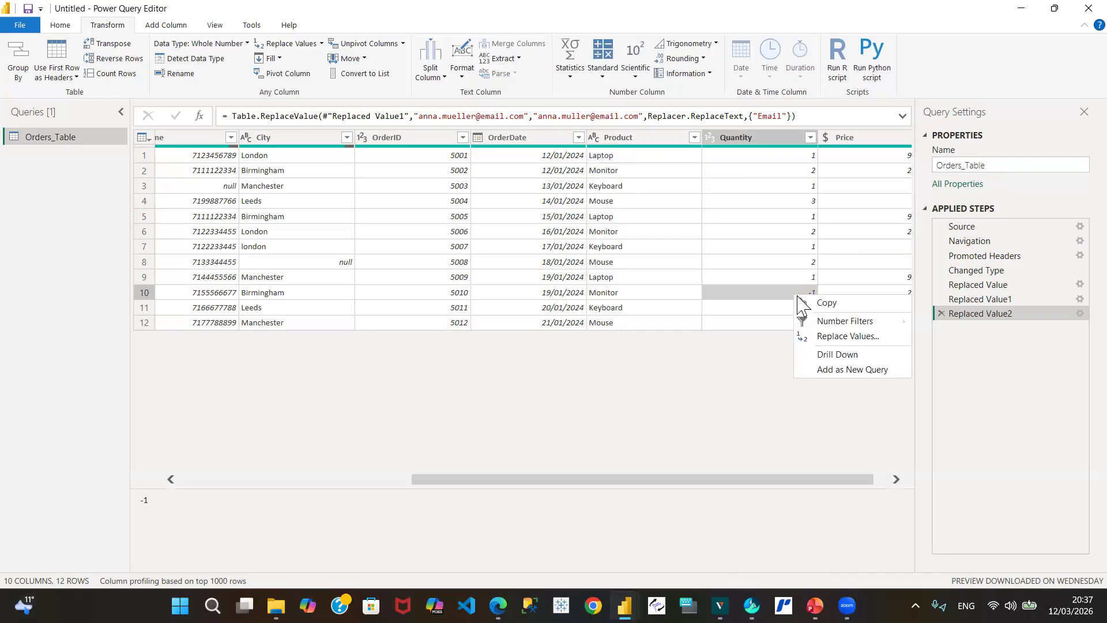
{"action": "left_click", "coordinate": [847, 337]}
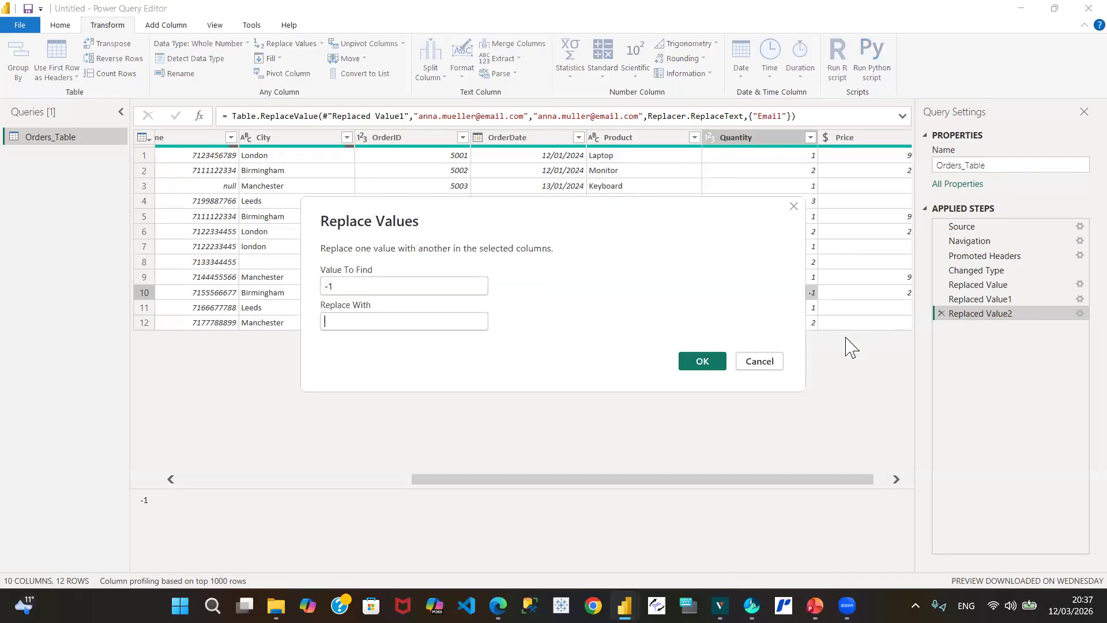
{"action": "type", "text": "1"}
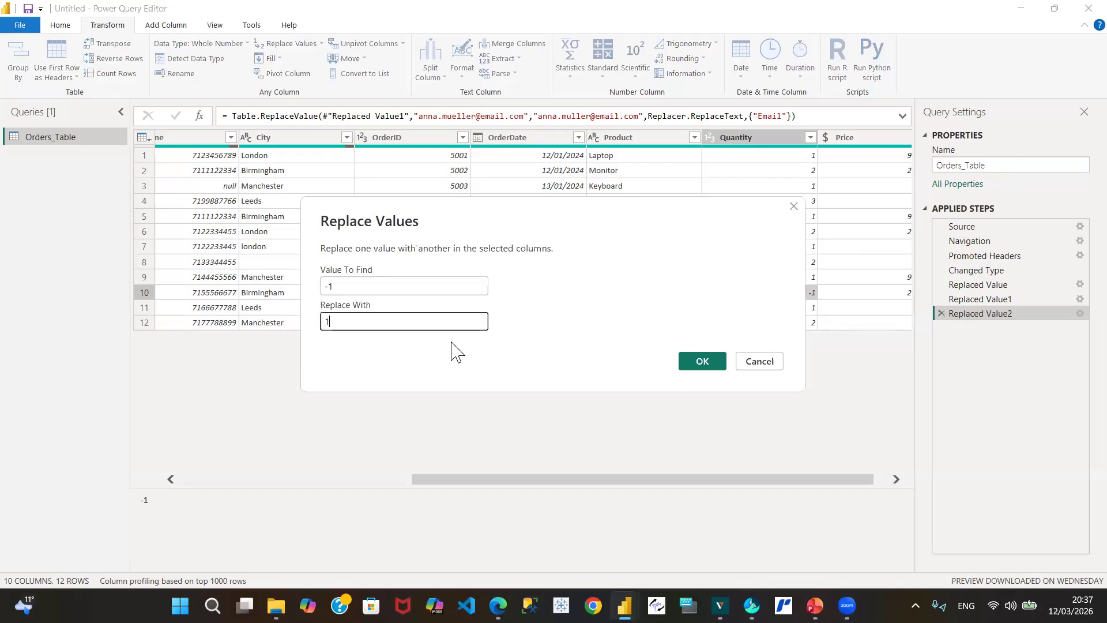
{"action": "left_click", "coordinate": [702, 361]}
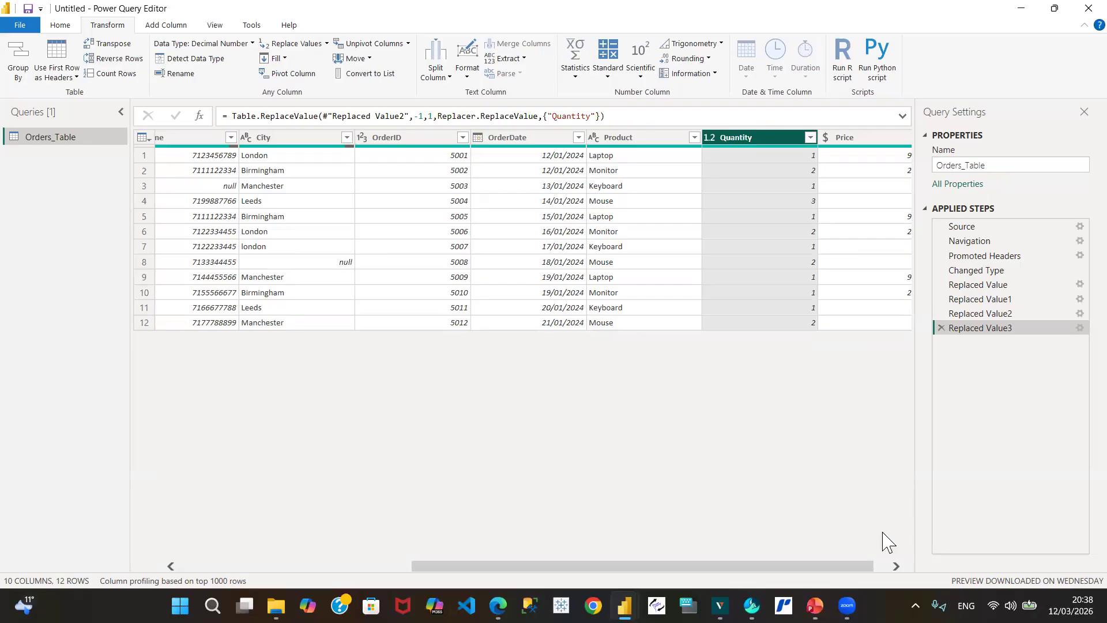
{"action": "left_click", "coordinate": [895, 567]}
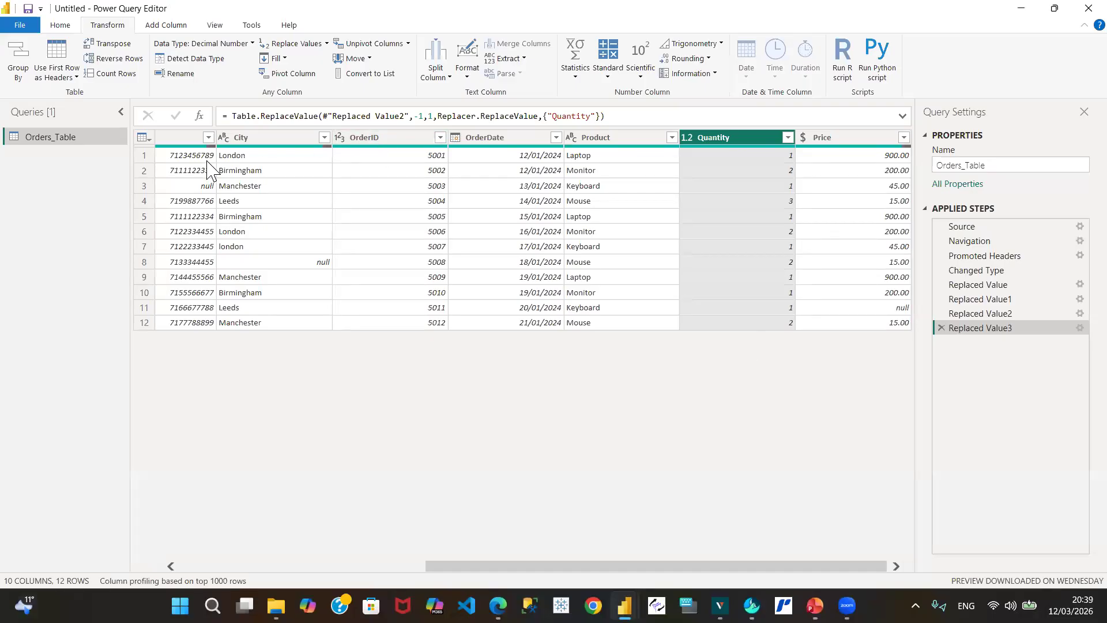
{"action": "left_click", "coordinate": [207, 566]}
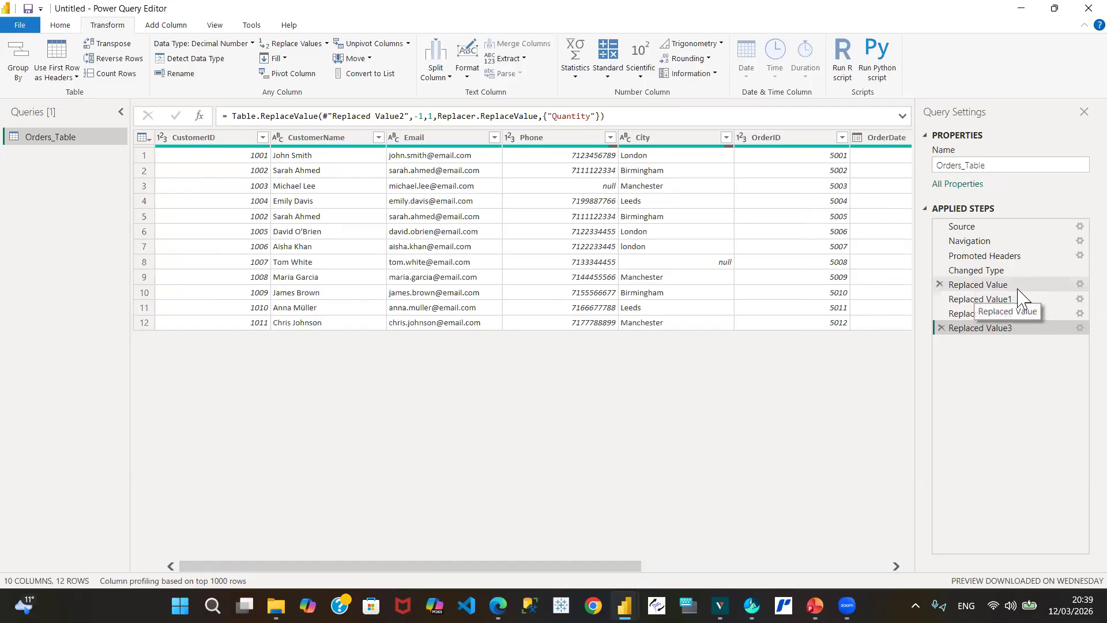
Step: Review the Replaced Value step's settings, then rename the step to 'mlee replaced'
{"action": "left_click", "coordinate": [1072, 284]}
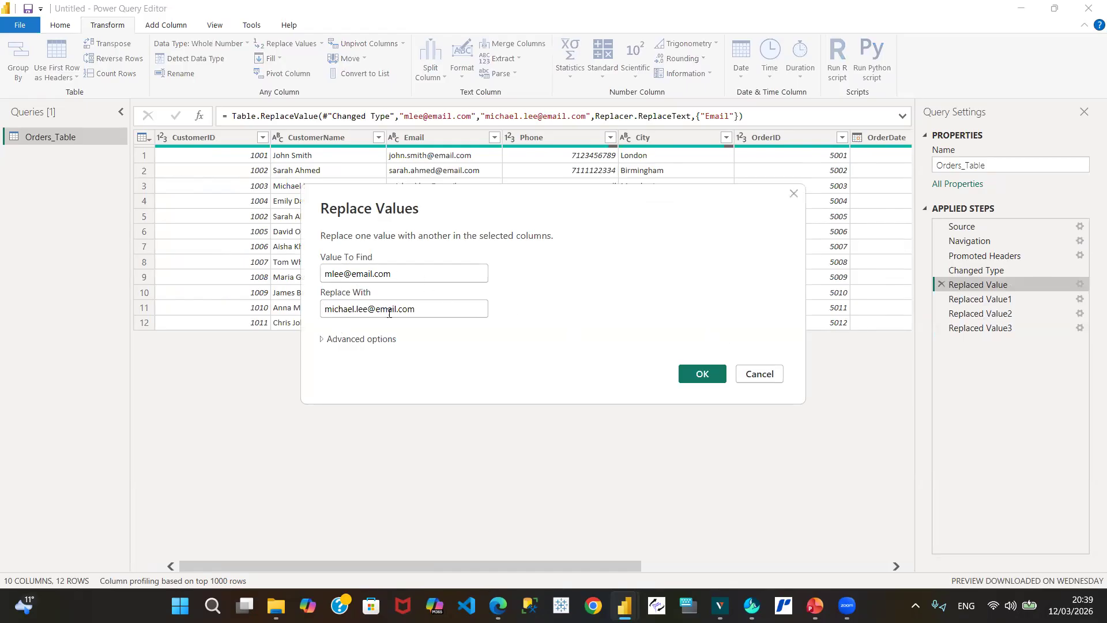
{"action": "left_click", "coordinate": [748, 369]}
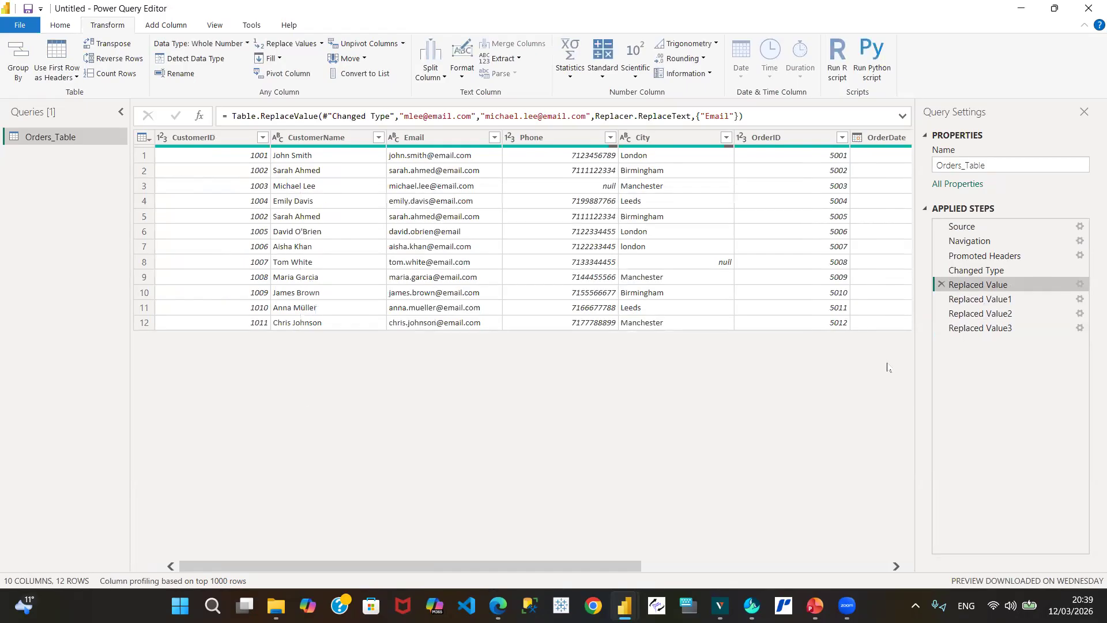
{"action": "right_click", "coordinate": [977, 290]}
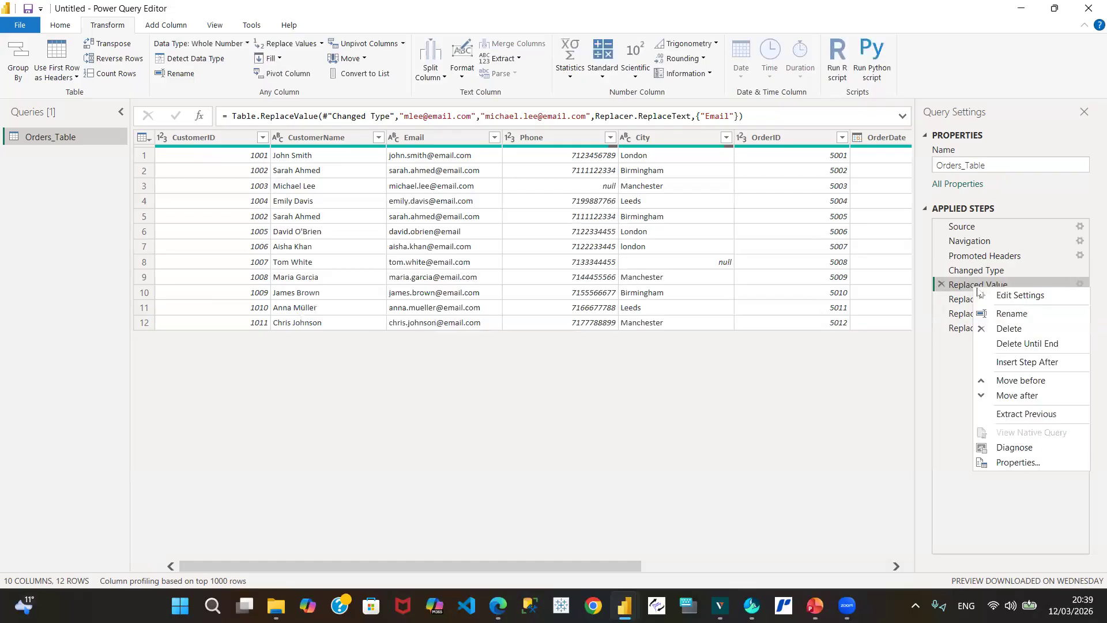
{"action": "left_click", "coordinate": [1015, 316]}
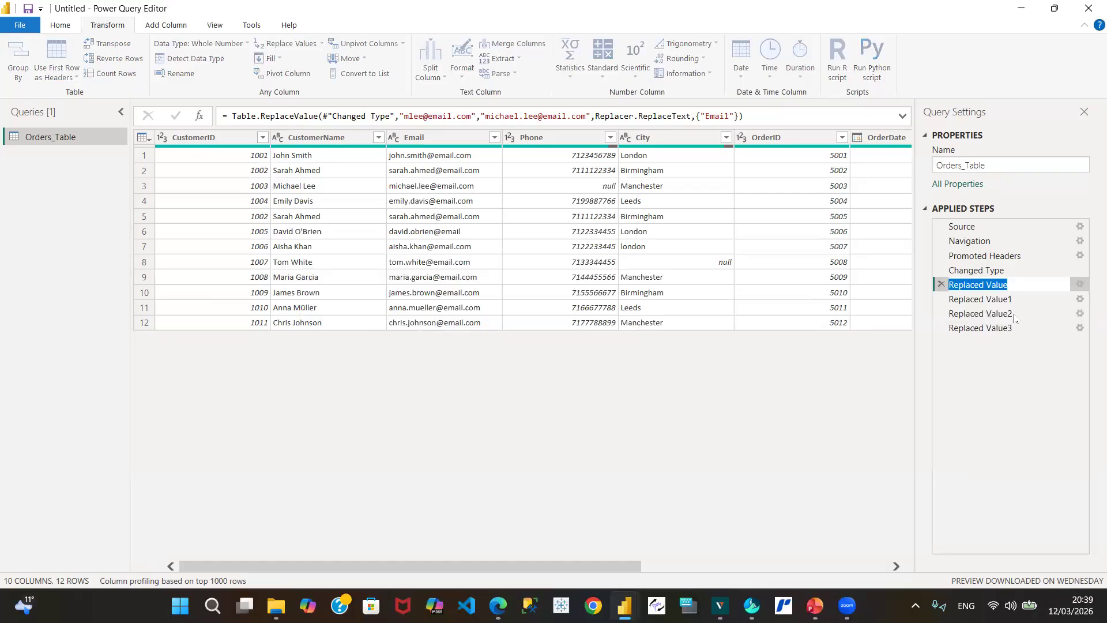
{"action": "type", "text": "mlee"}
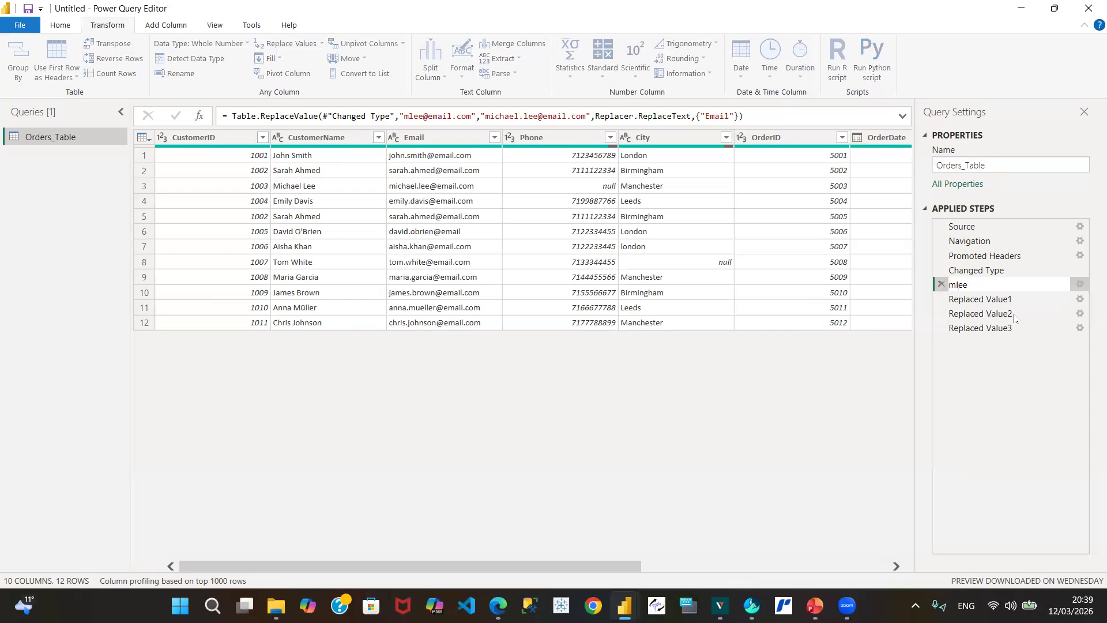
{"action": "type", "text": " replaced"}
{"action": "left_click", "coordinate": [1027, 368]}
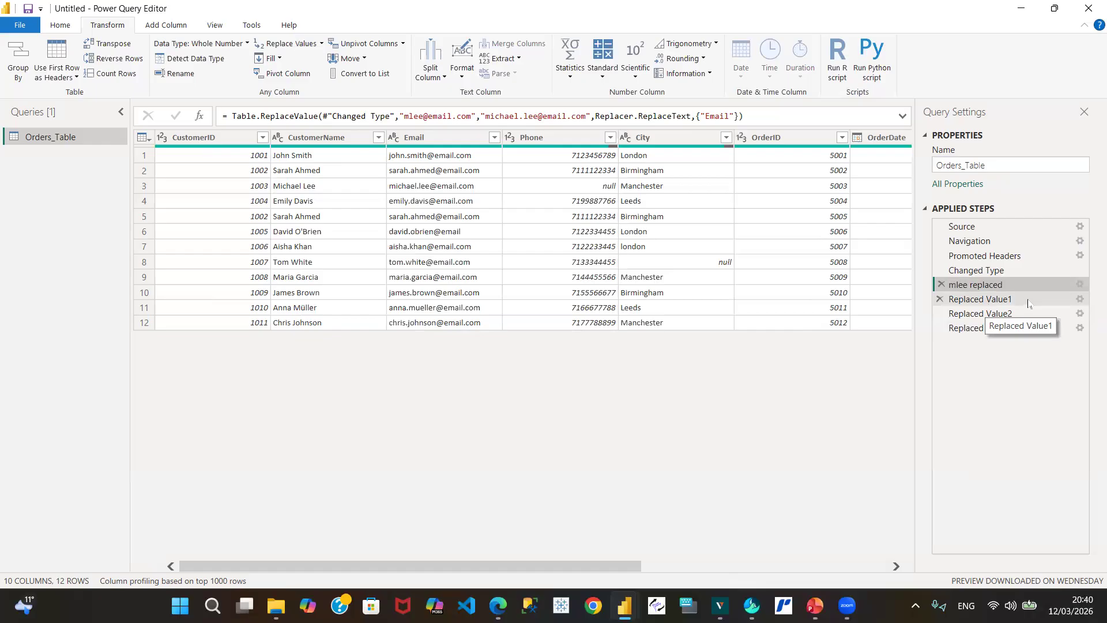
Step: Review the Replaced Value1 step's settings, then rename the step to 'email.com'
{"action": "left_click", "coordinate": [1082, 303]}
{"action": "left_click", "coordinate": [1081, 300]}
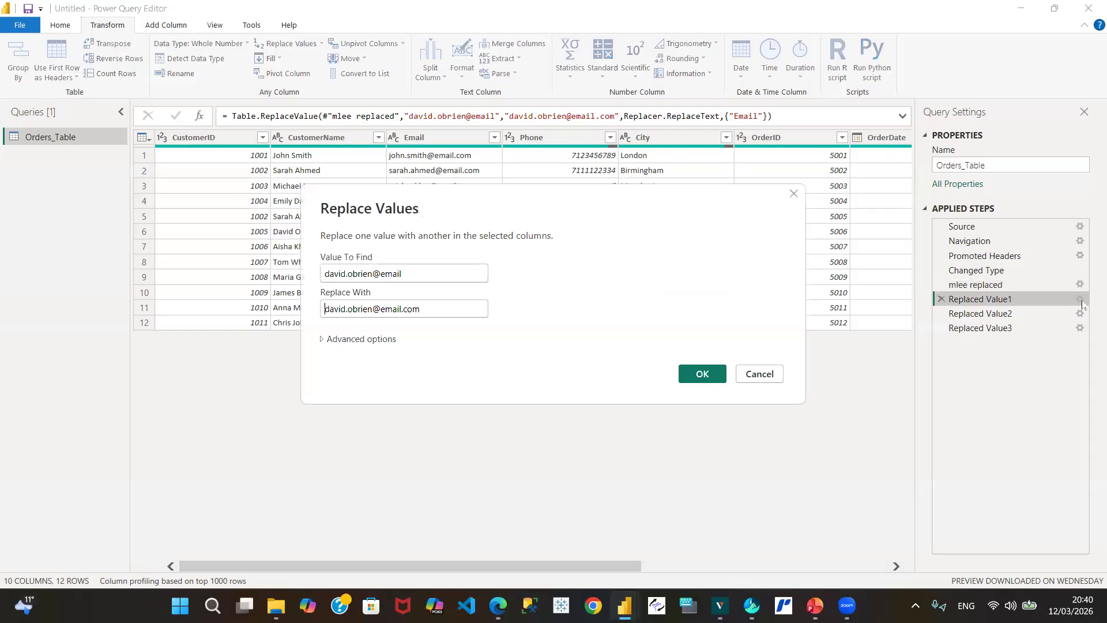
{"action": "left_click", "coordinate": [773, 375]}
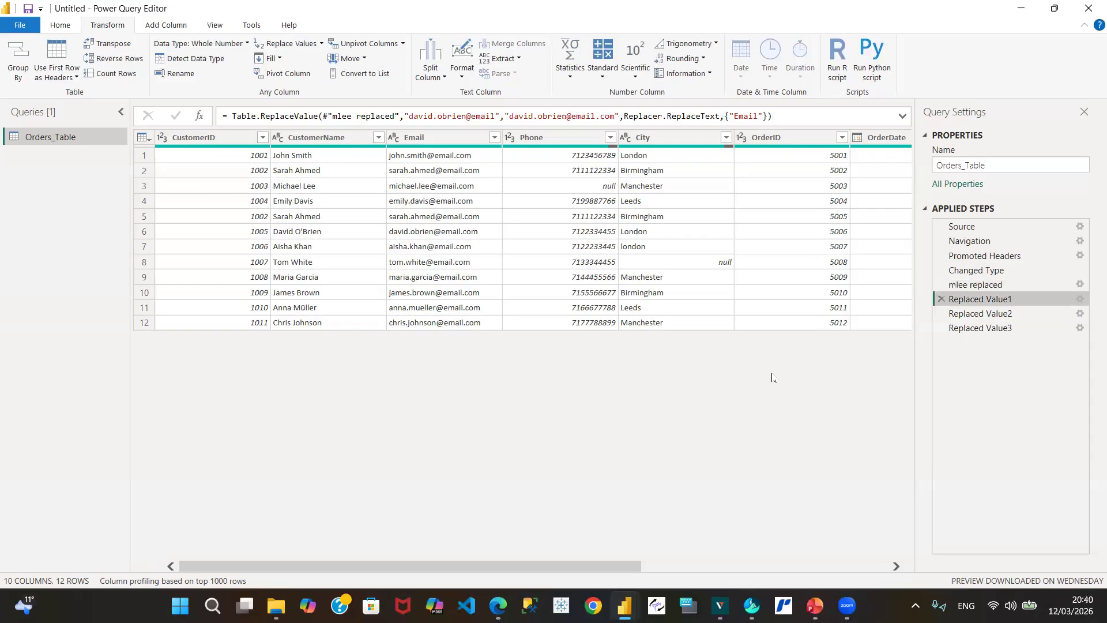
{"action": "right_click", "coordinate": [990, 305]}
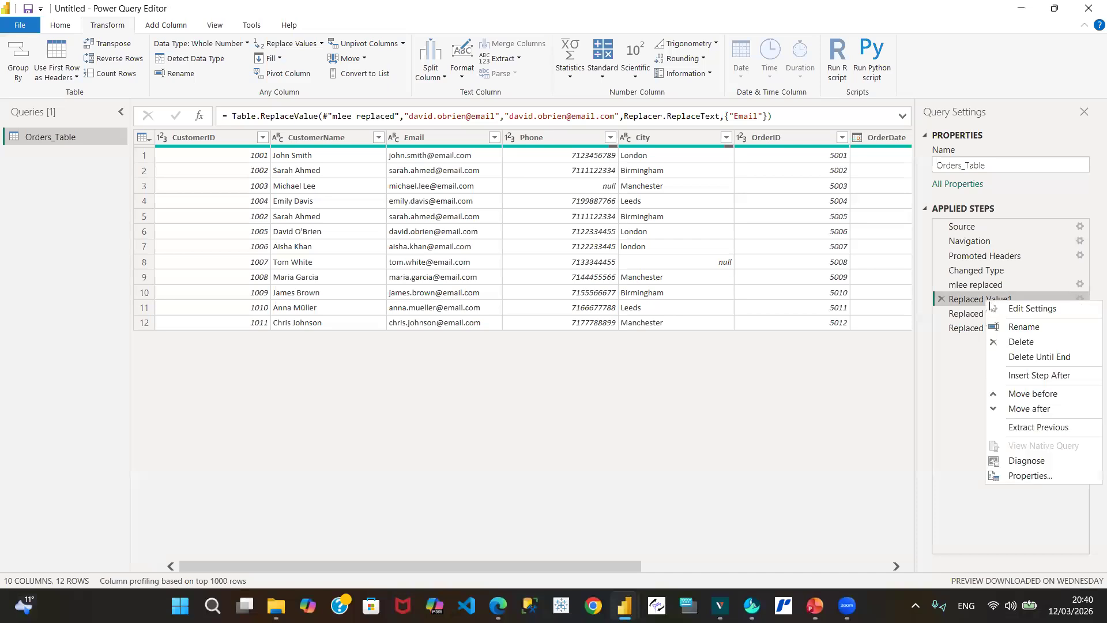
{"action": "left_click", "coordinate": [1023, 328]}
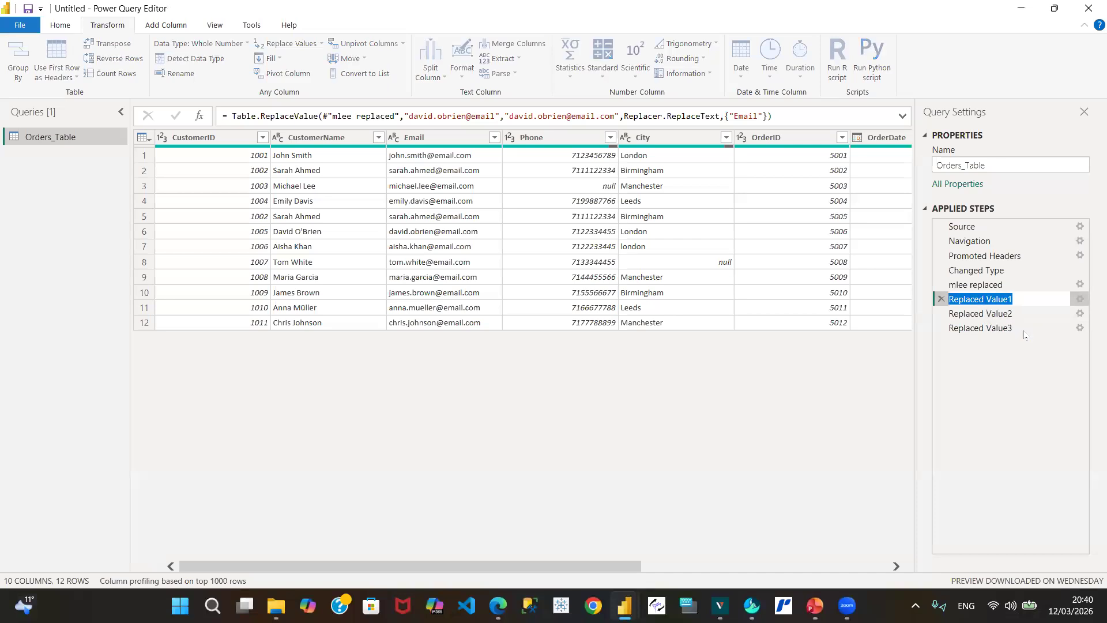
{"action": "type", "text": "ema"}
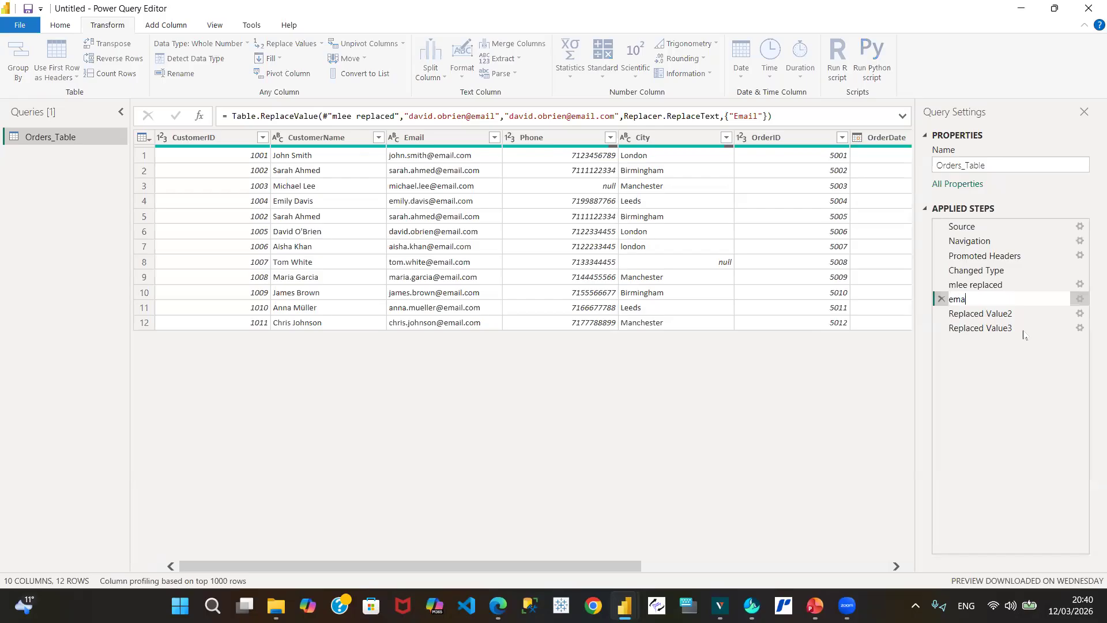
{"action": "type", "text": "il.com"}
{"action": "left_click", "coordinate": [993, 373]}
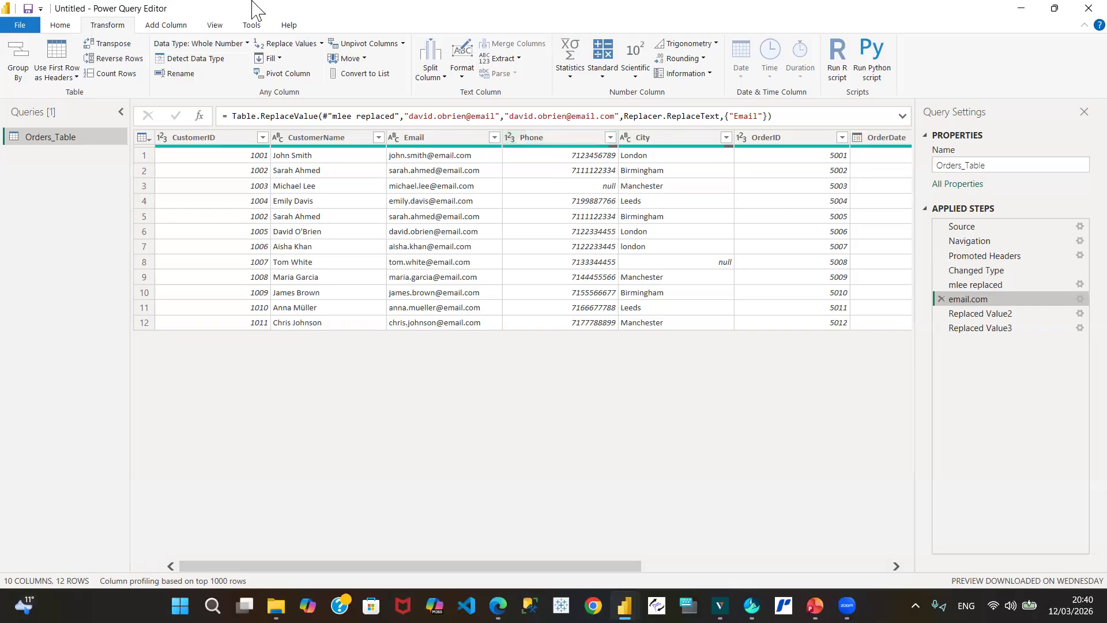
Step: Switch the Power Query ribbon to the Add Column tools
{"action": "left_click", "coordinate": [174, 28]}
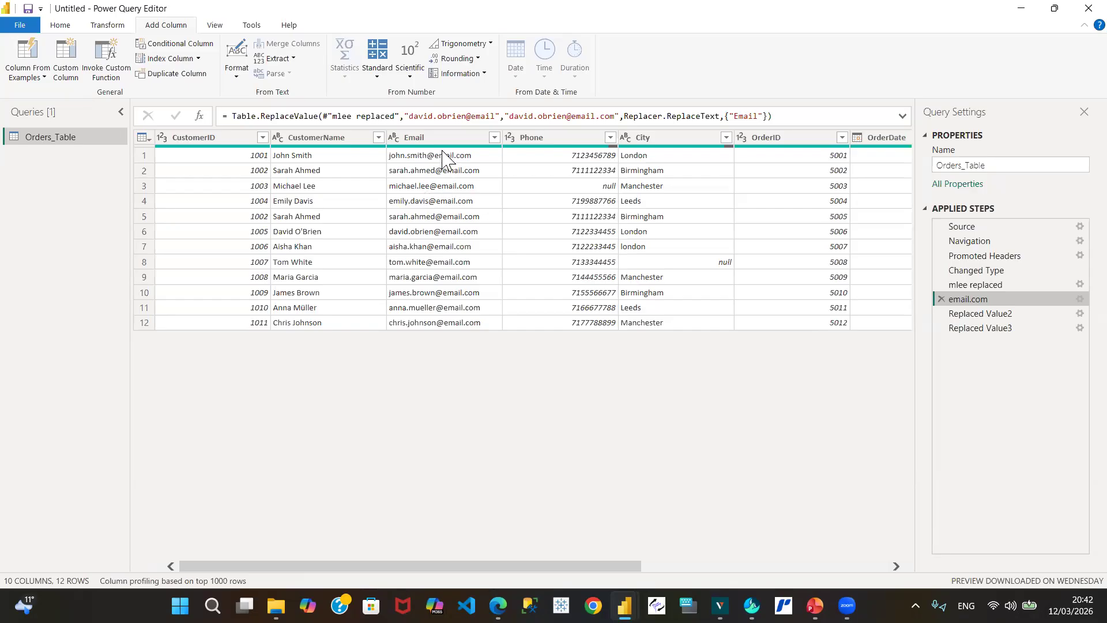
Step: Cancel the Insert Step prompt and select Replaced Value3 as the last applied step
{"action": "left_click", "coordinate": [185, 47]}
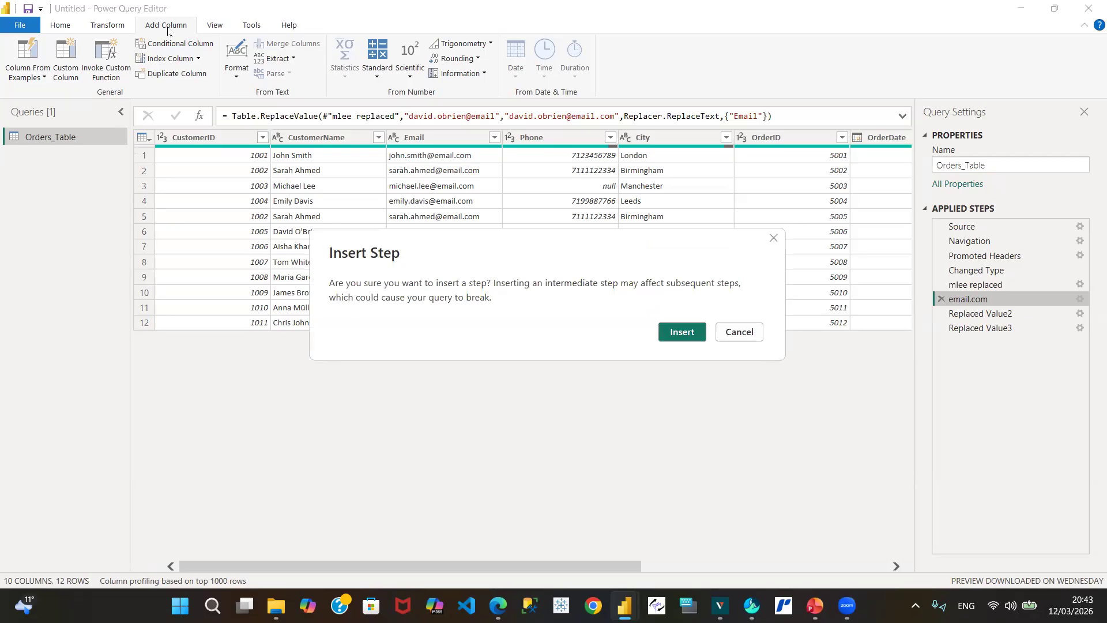
{"action": "left_click", "coordinate": [746, 329]}
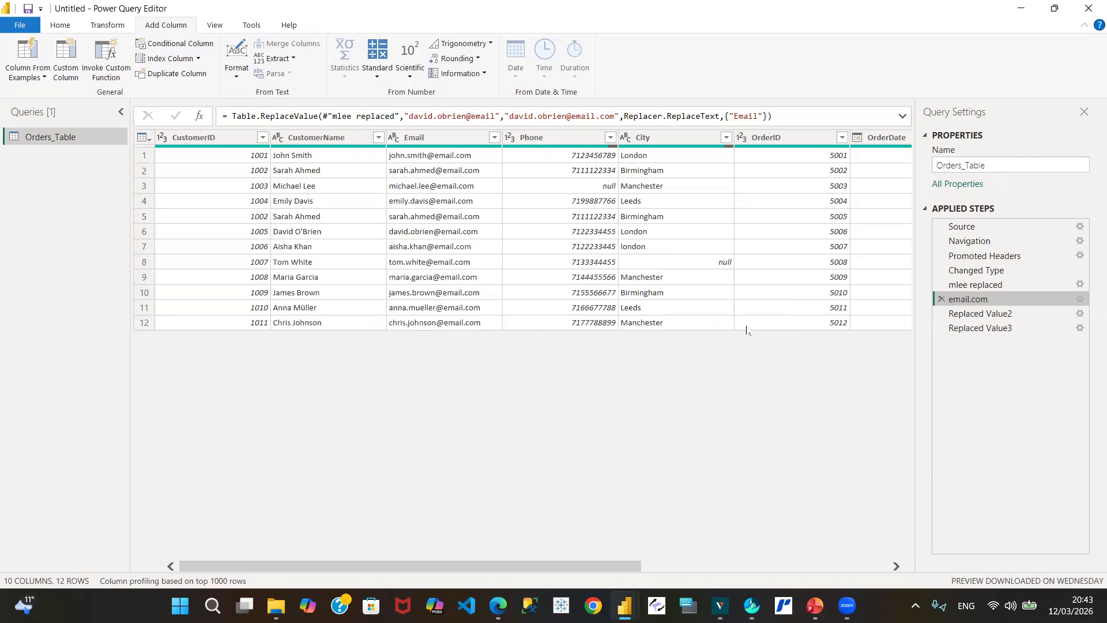
{"action": "left_click", "coordinate": [983, 329]}
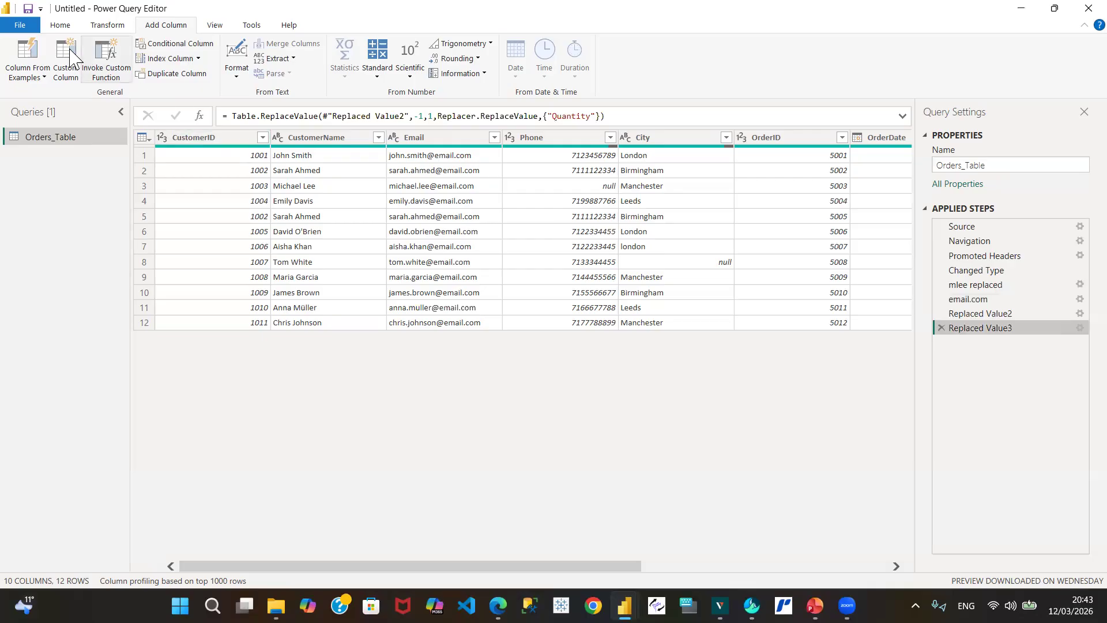
Step: Open the Add Conditional Column dialog from the Add Column tools and reposition it
{"action": "left_click", "coordinate": [111, 26]}
{"action": "left_click", "coordinate": [165, 28]}
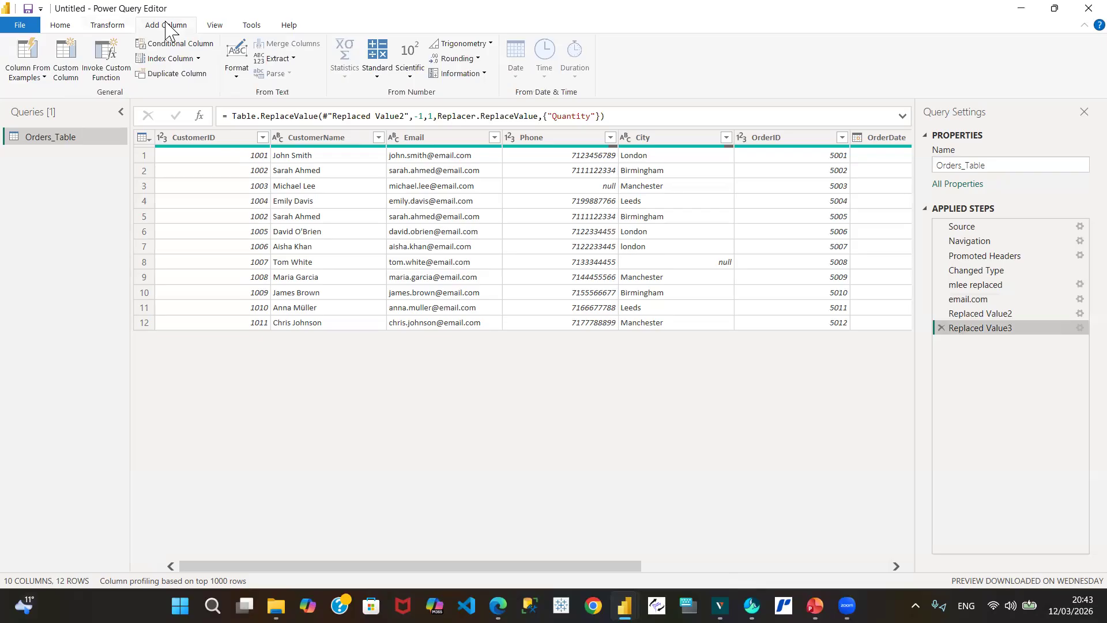
{"action": "left_click", "coordinate": [112, 27]}
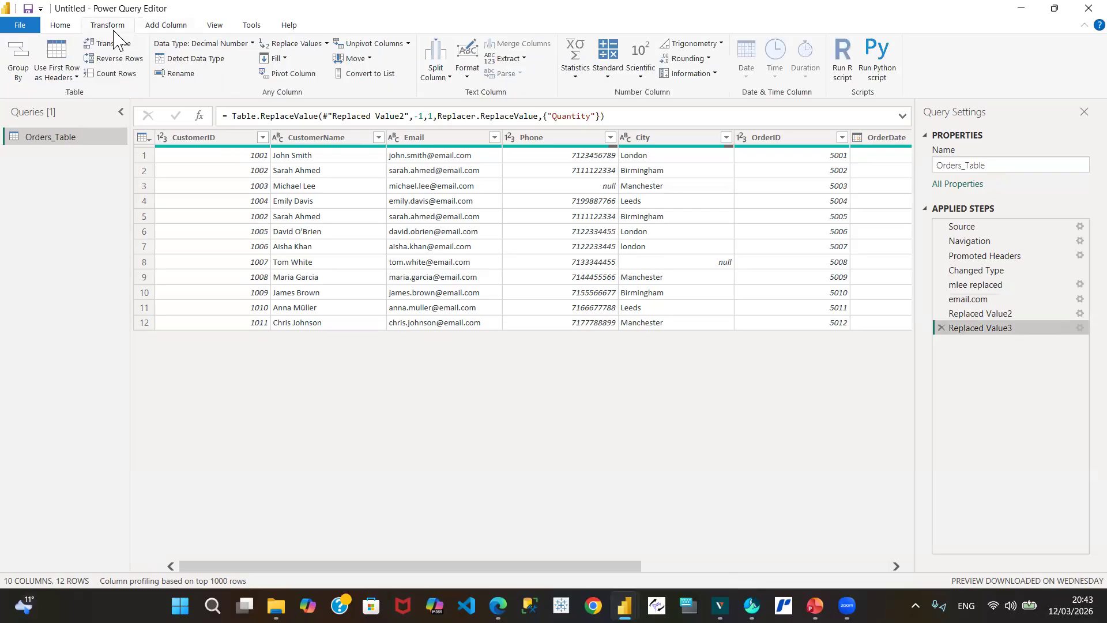
{"action": "left_click", "coordinate": [170, 25]}
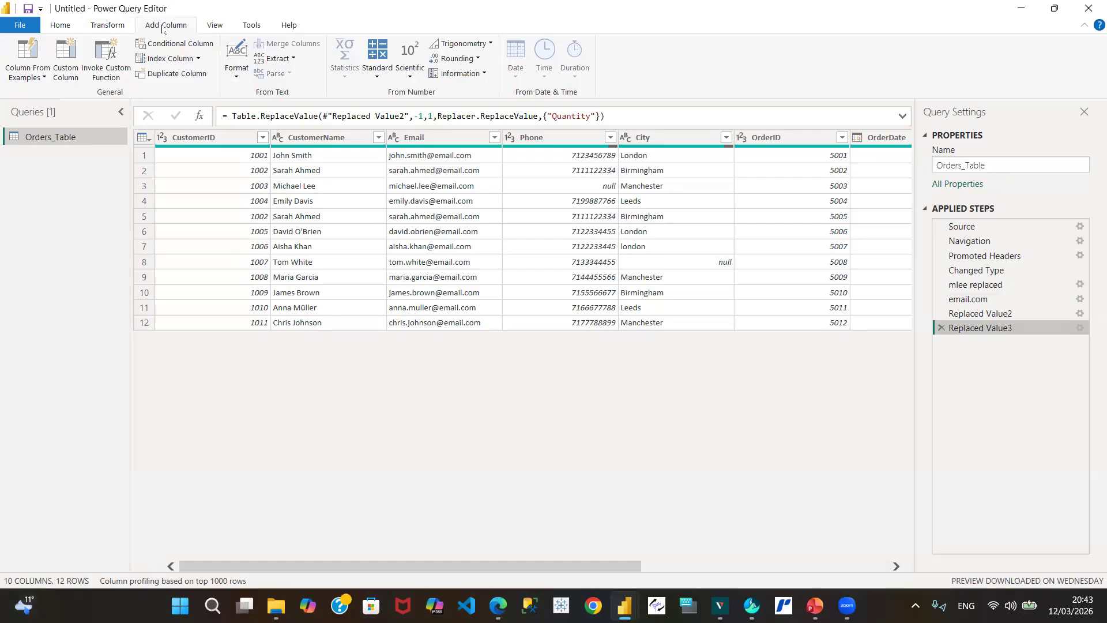
{"action": "left_click", "coordinate": [175, 45]}
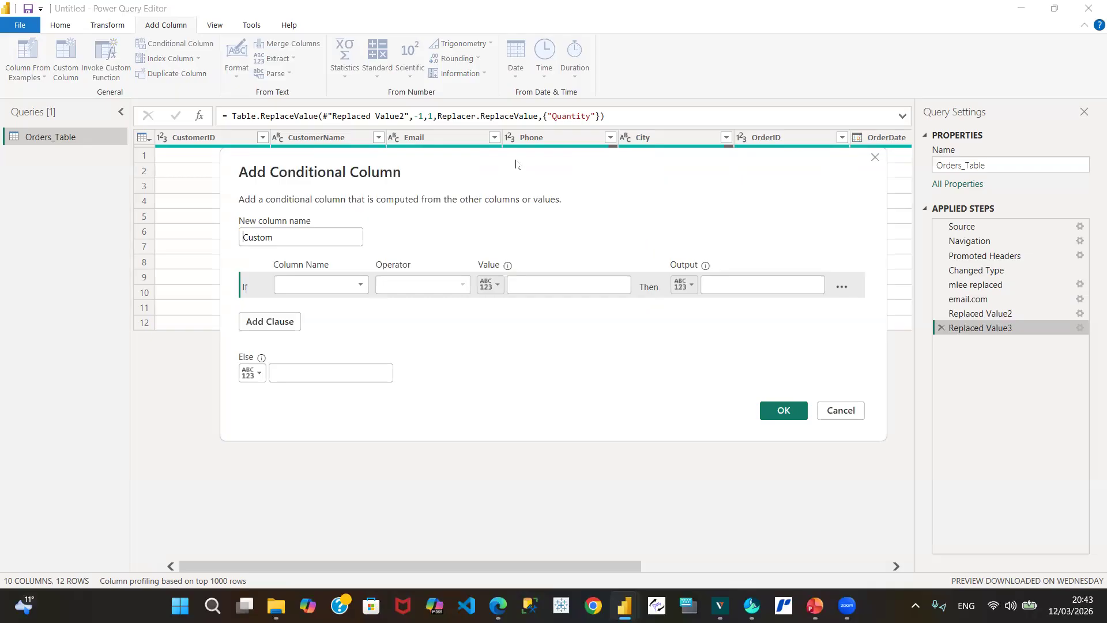
{"action": "left_click_drag", "start_coordinate": [515, 163], "coordinate": [489, 232]}
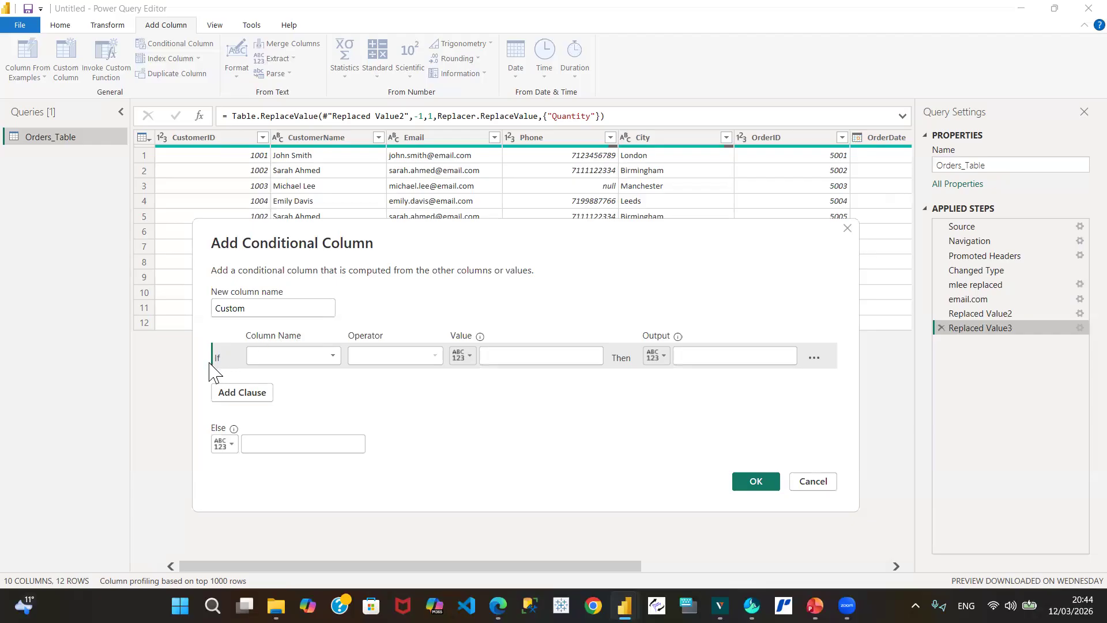
Step: Set the first rule to Email equals the third customer's e-mail address
{"action": "left_click", "coordinate": [335, 356]}
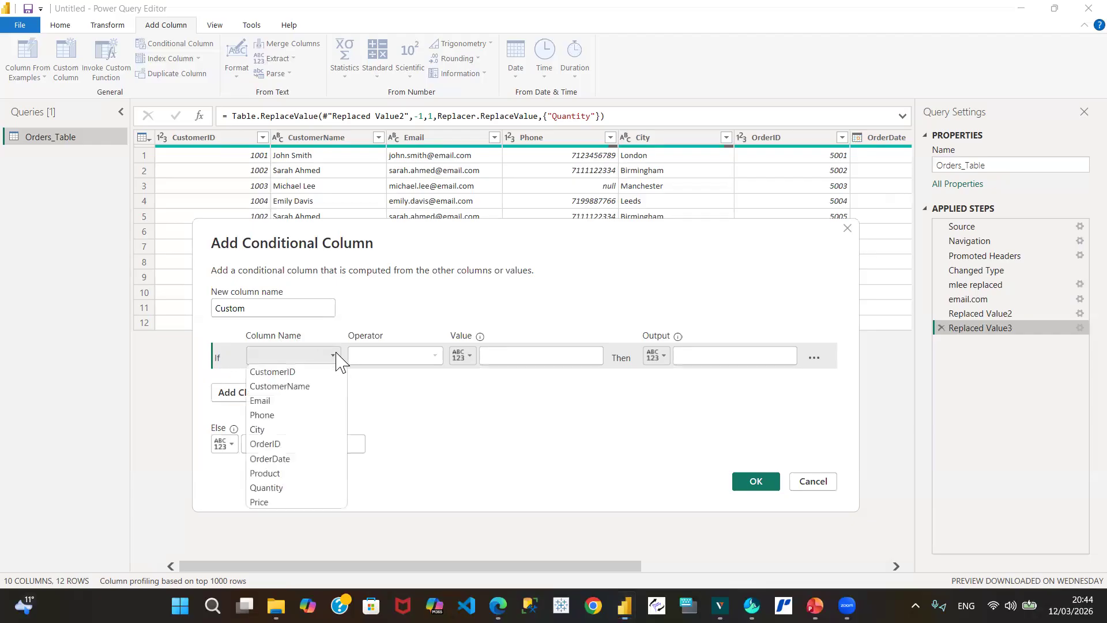
{"action": "left_click", "coordinate": [282, 401]}
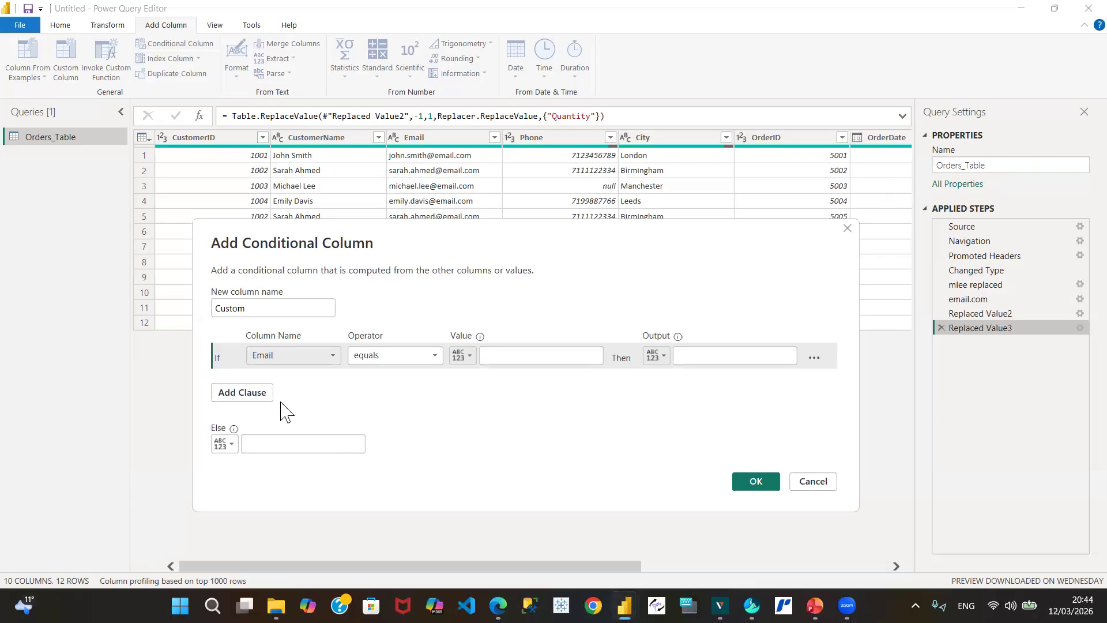
{"action": "left_click", "coordinate": [435, 356]}
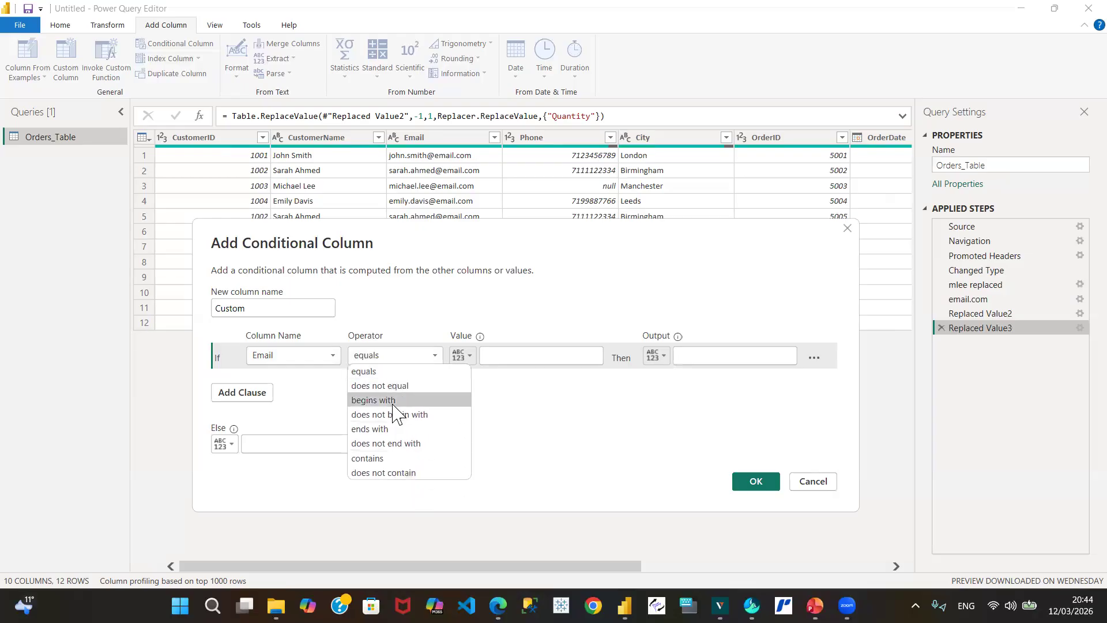
{"action": "left_click", "coordinate": [384, 372]}
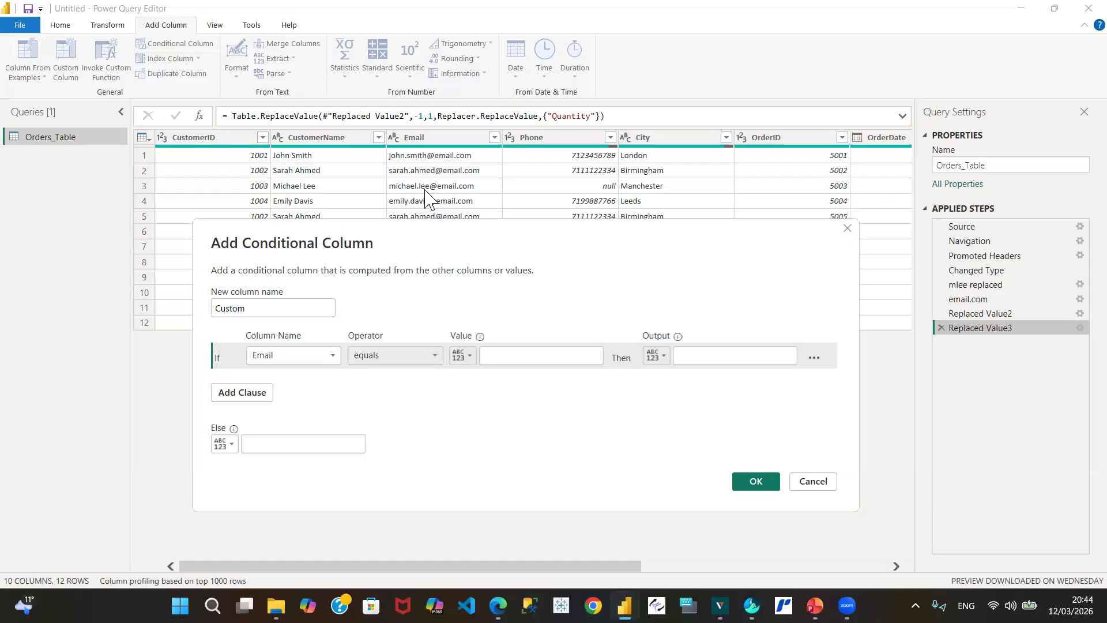
{"action": "left_click", "coordinate": [500, 356]}
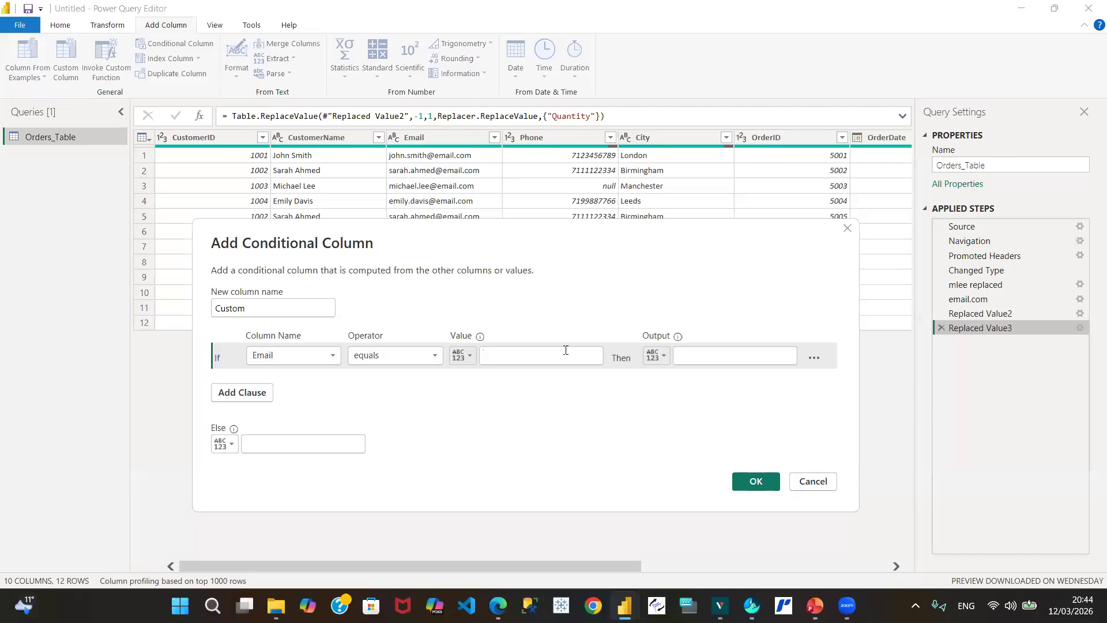
{"action": "left_click", "coordinate": [519, 361]}
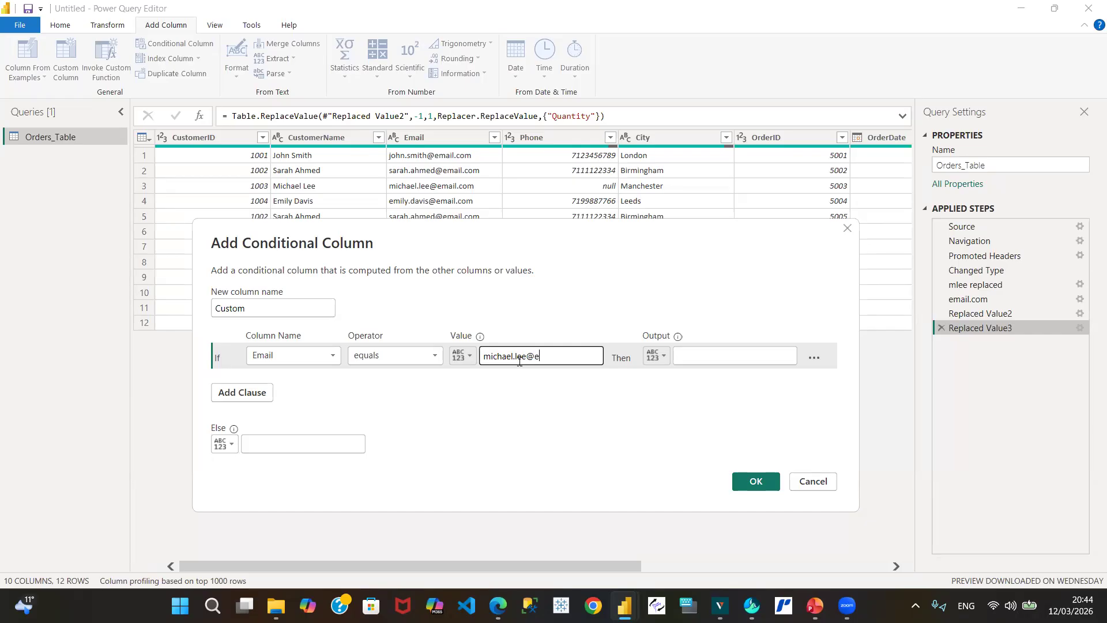
Step: Set the rule's Output to a placeholder replacement phone number
{"action": "left_click", "coordinate": [714, 357]}
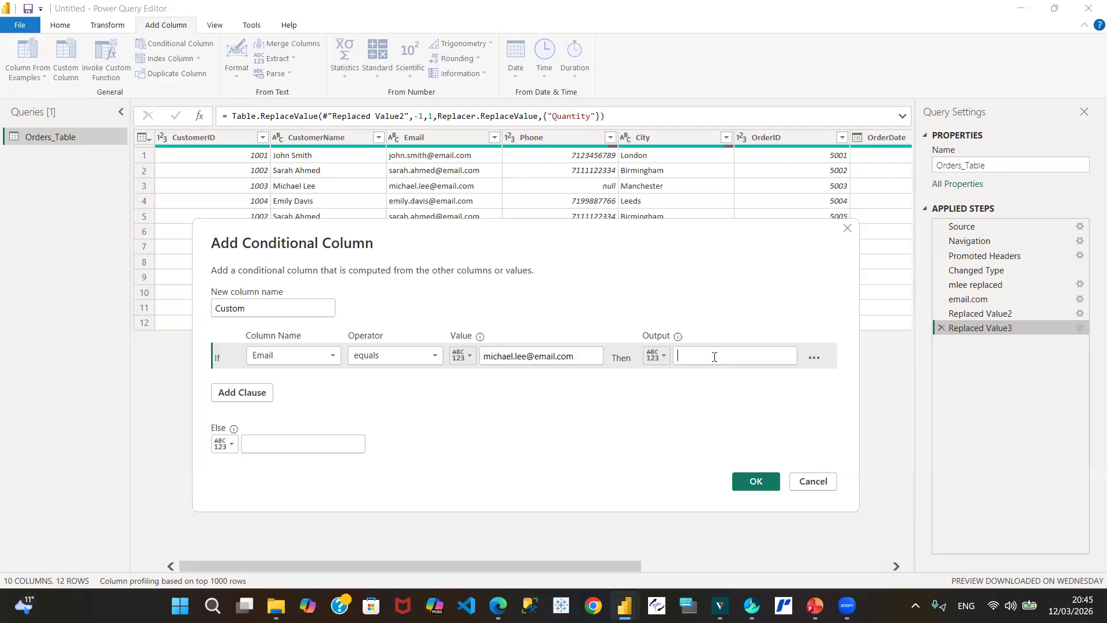
{"action": "type", "text": "711111113333"}
Step: Set the Else value to the Phone column and create the conditional Custom column
{"action": "left_click", "coordinate": [229, 453]}
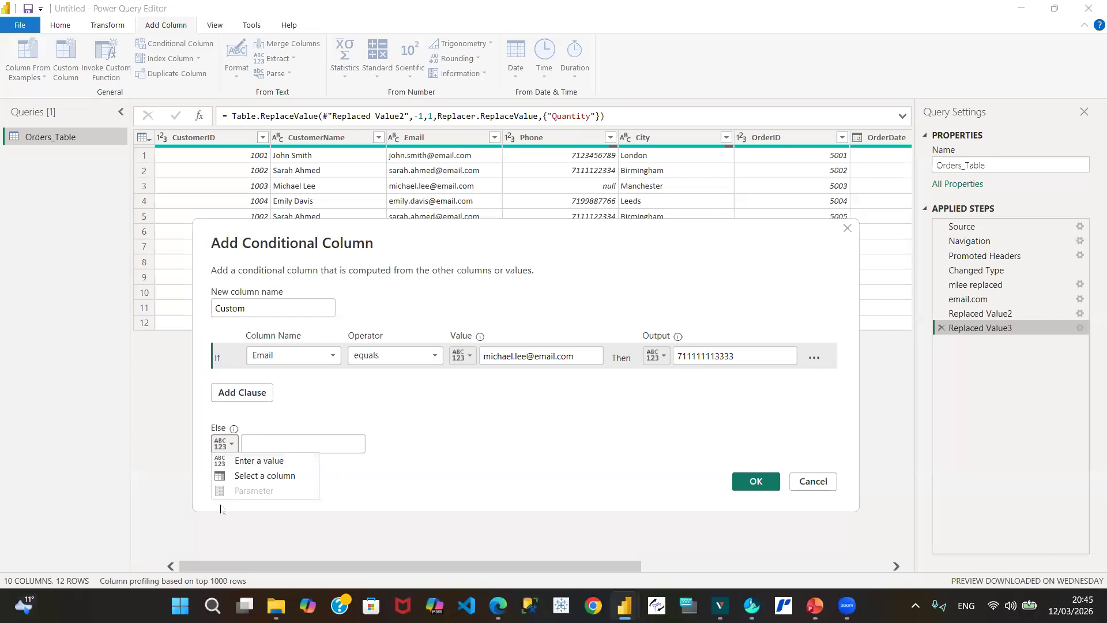
{"action": "left_click", "coordinate": [258, 476]}
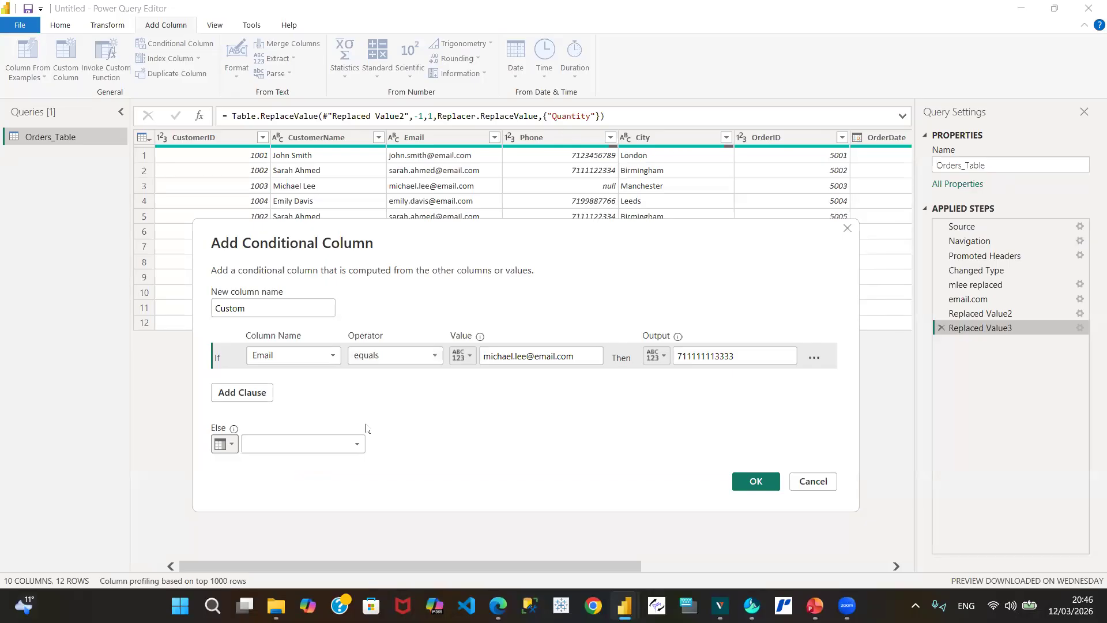
{"action": "left_click", "coordinate": [358, 444]}
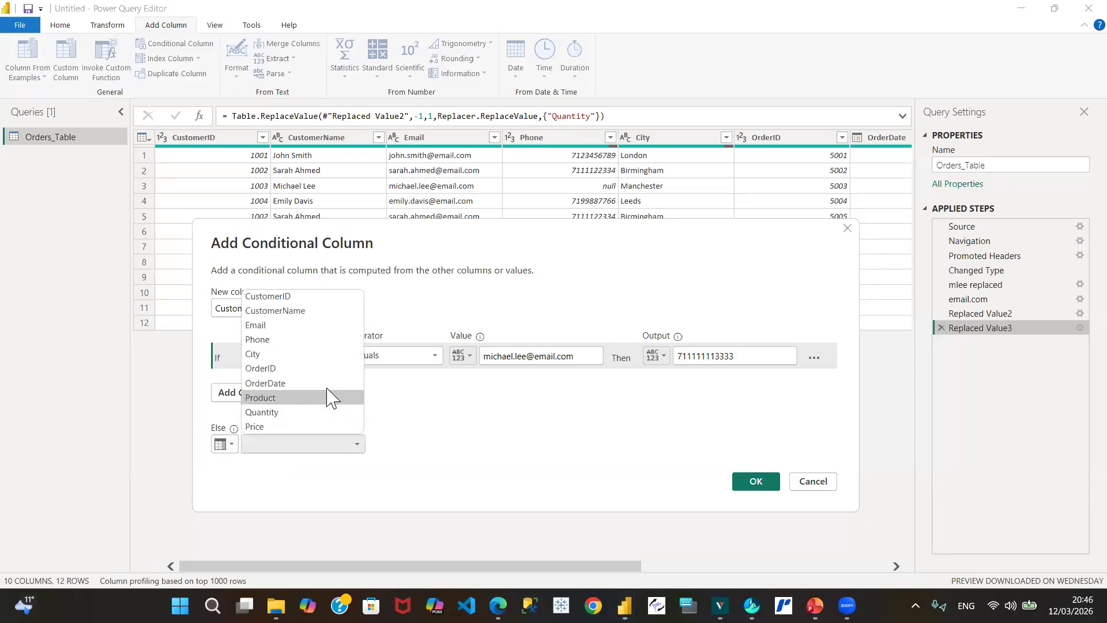
{"action": "left_click", "coordinate": [273, 340]}
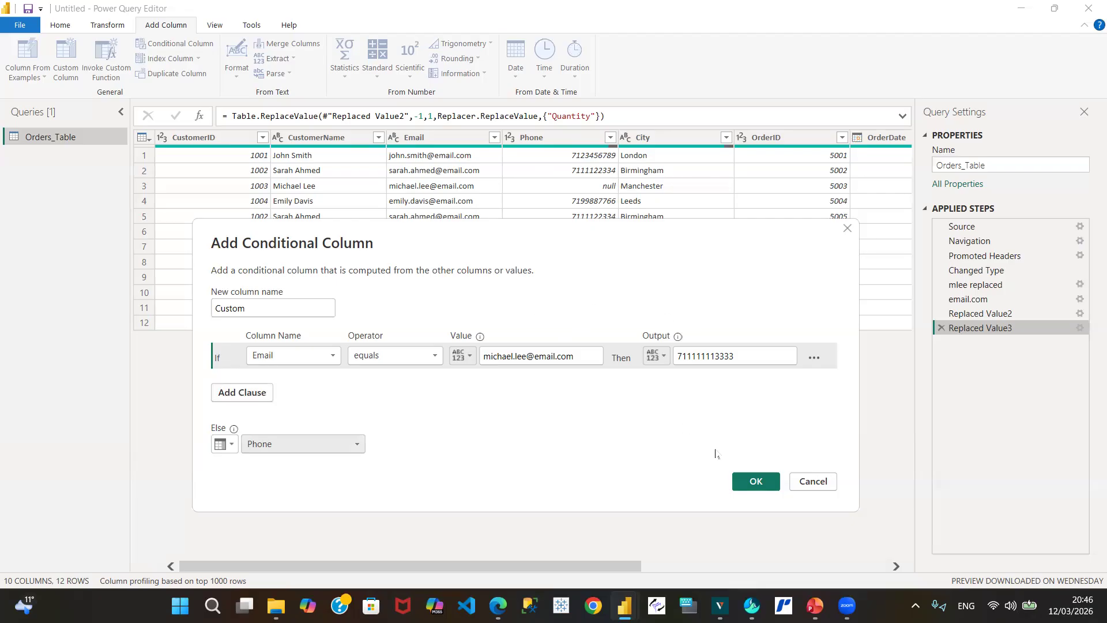
{"action": "left_click", "coordinate": [756, 481]}
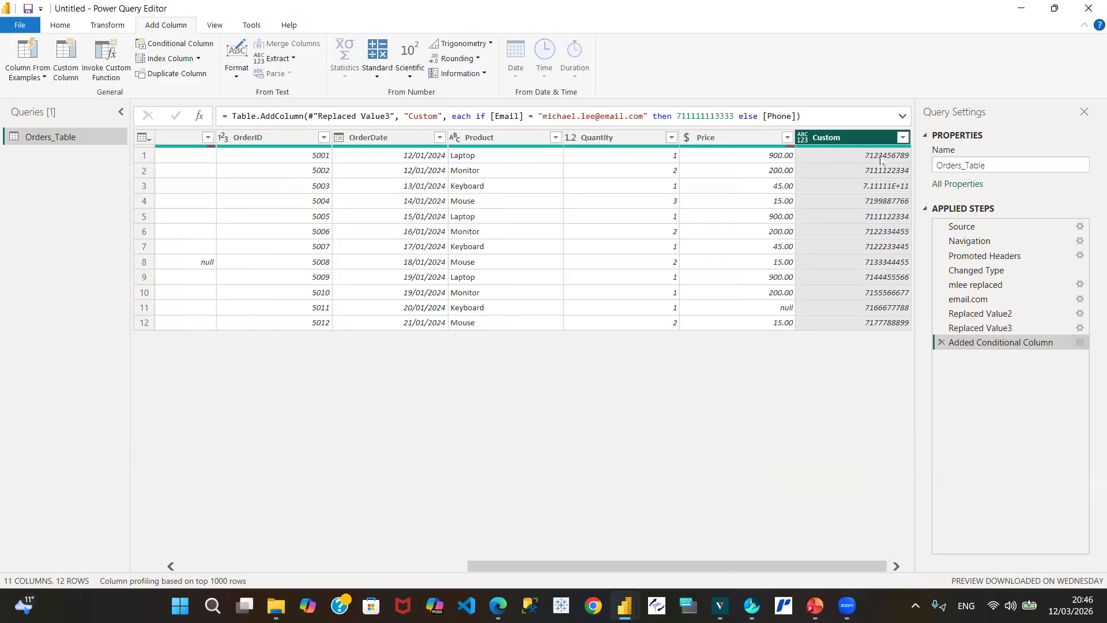
Step: Extract Custom's text length, showing 12 characters for row 3 and 10 elsewhere
{"action": "mouse_move", "coordinate": [849, 148]}
{"action": "left_click", "coordinate": [104, 30]}
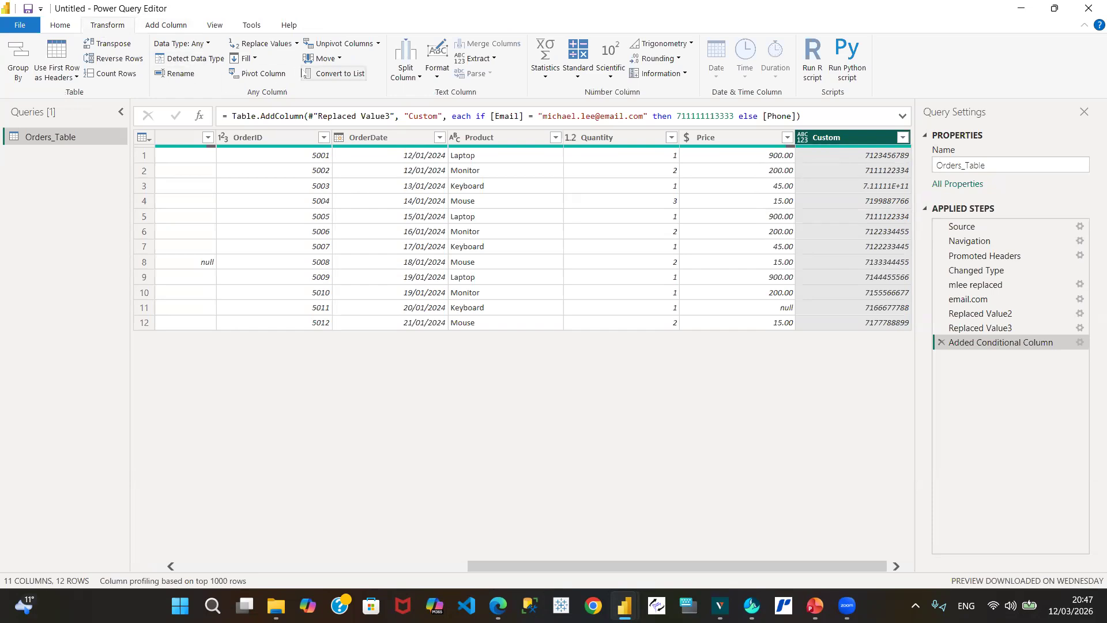
{"action": "left_click", "coordinate": [435, 78]}
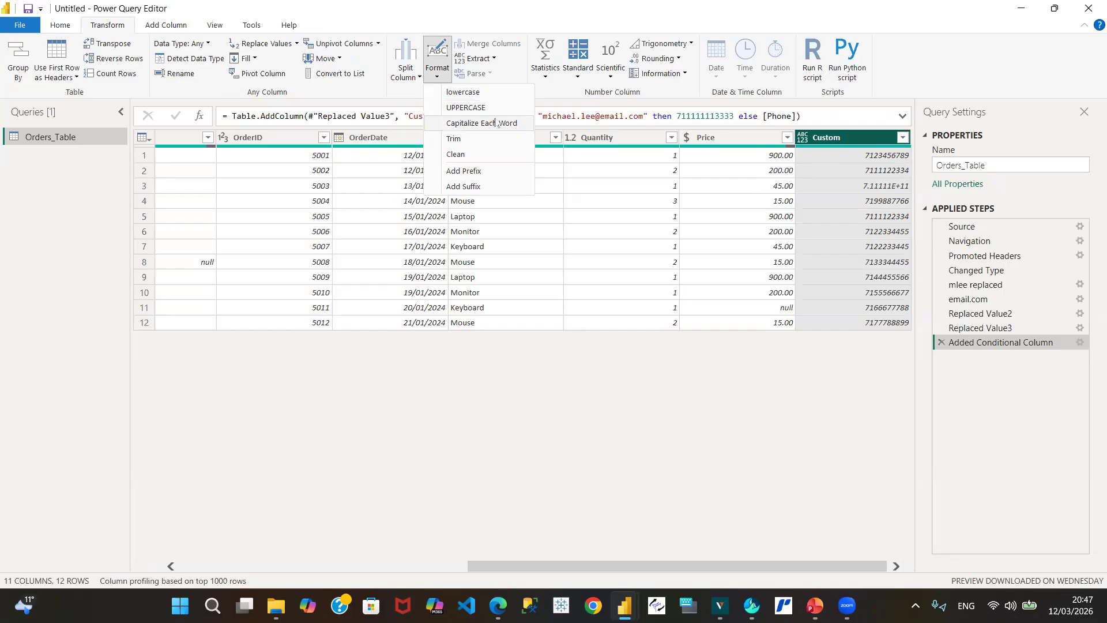
{"action": "left_click", "coordinate": [495, 59]}
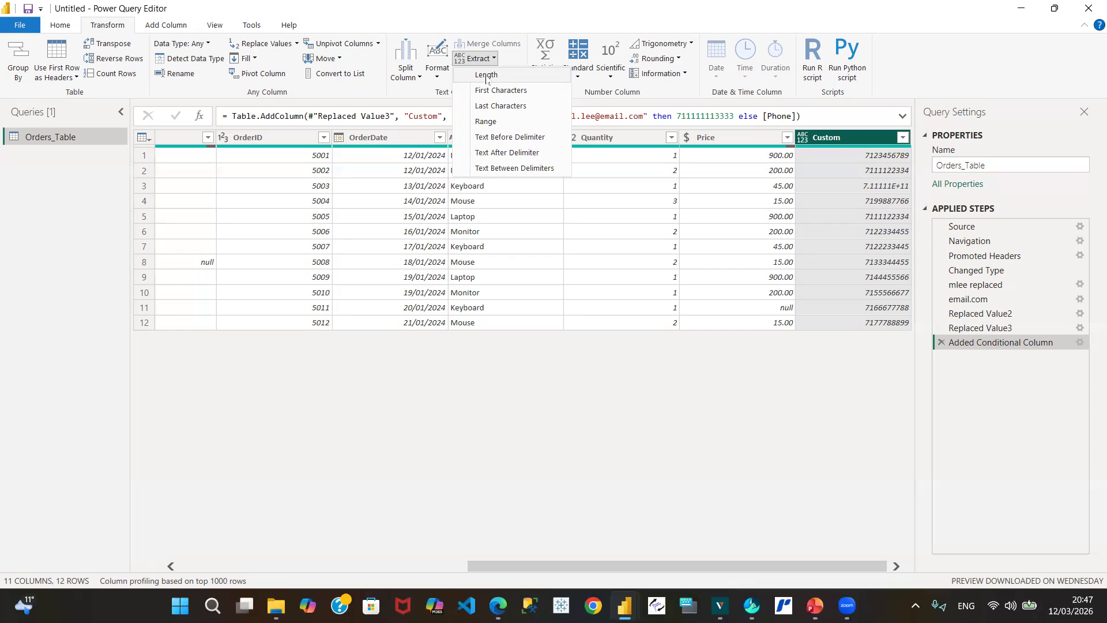
{"action": "left_click", "coordinate": [486, 75]}
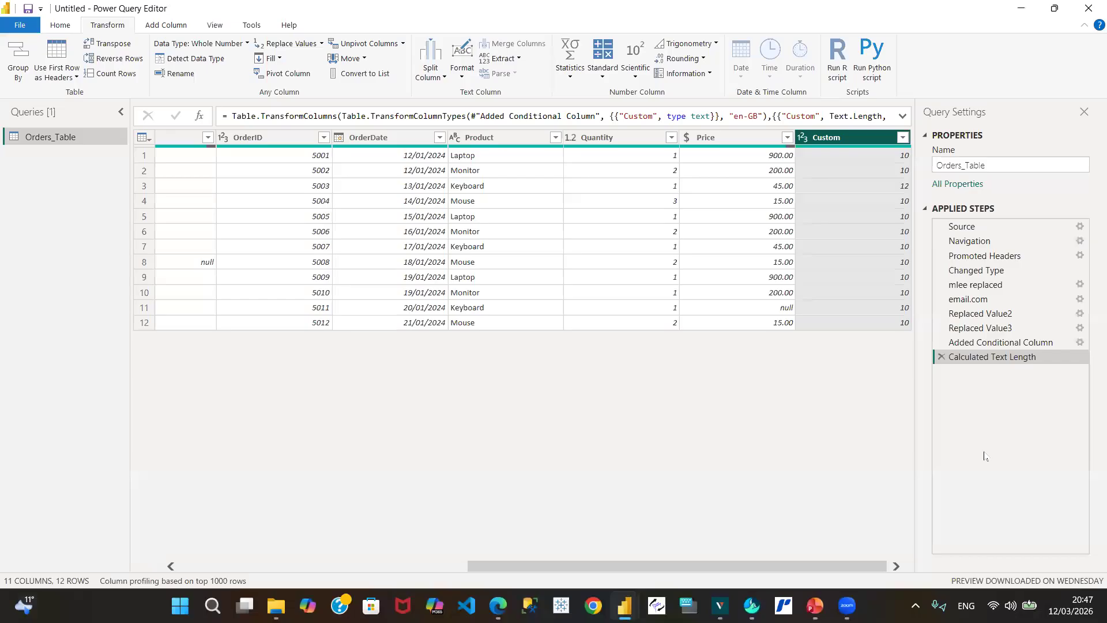
{"action": "left_click", "coordinate": [1072, 343]}
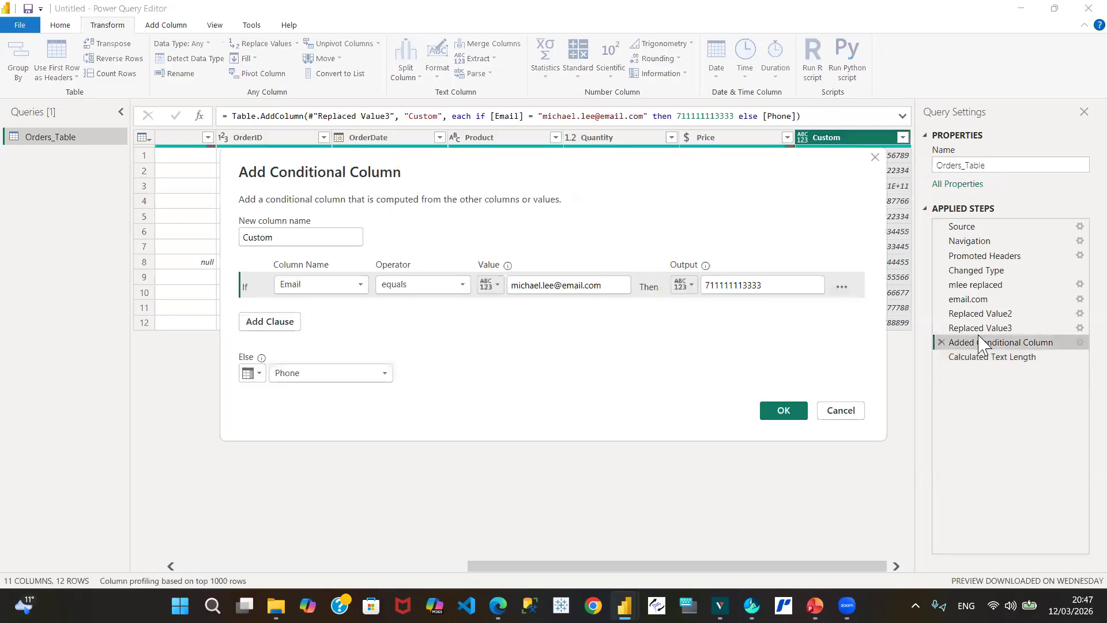
Step: Trim the conditional column's replacement number to ten digits
{"action": "left_click", "coordinate": [734, 289]}
{"action": "key", "text": "BackSpace"}
{"action": "key", "text": "BackSpace"}
{"action": "left_click", "coordinate": [797, 419]}
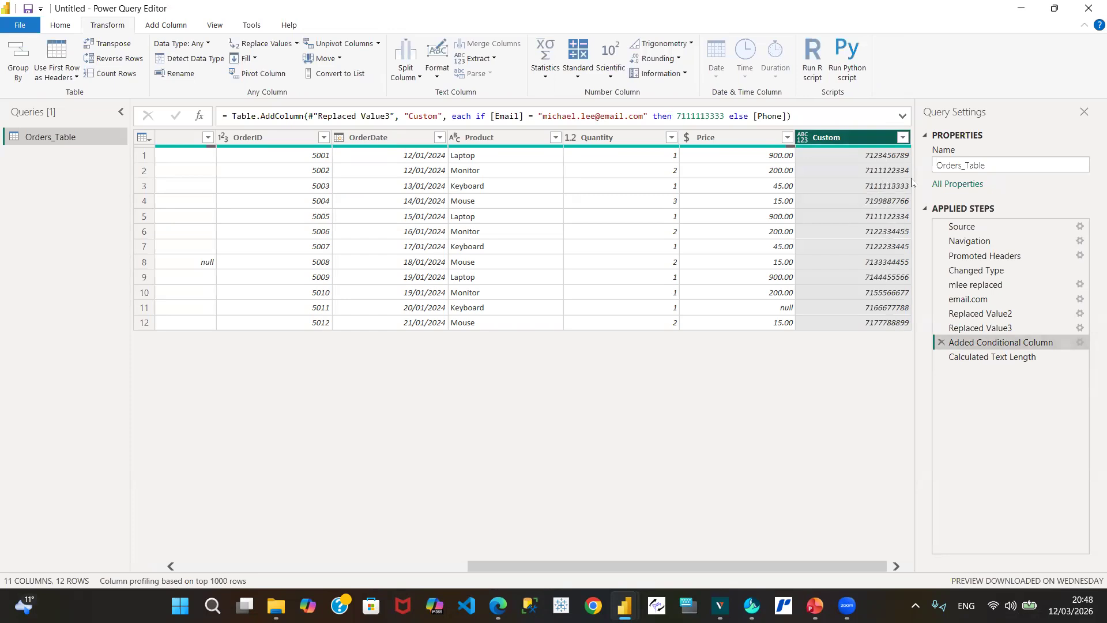
Step: Delete the Calculated Text Length step and select the Phone column
{"action": "left_click", "coordinate": [993, 357]}
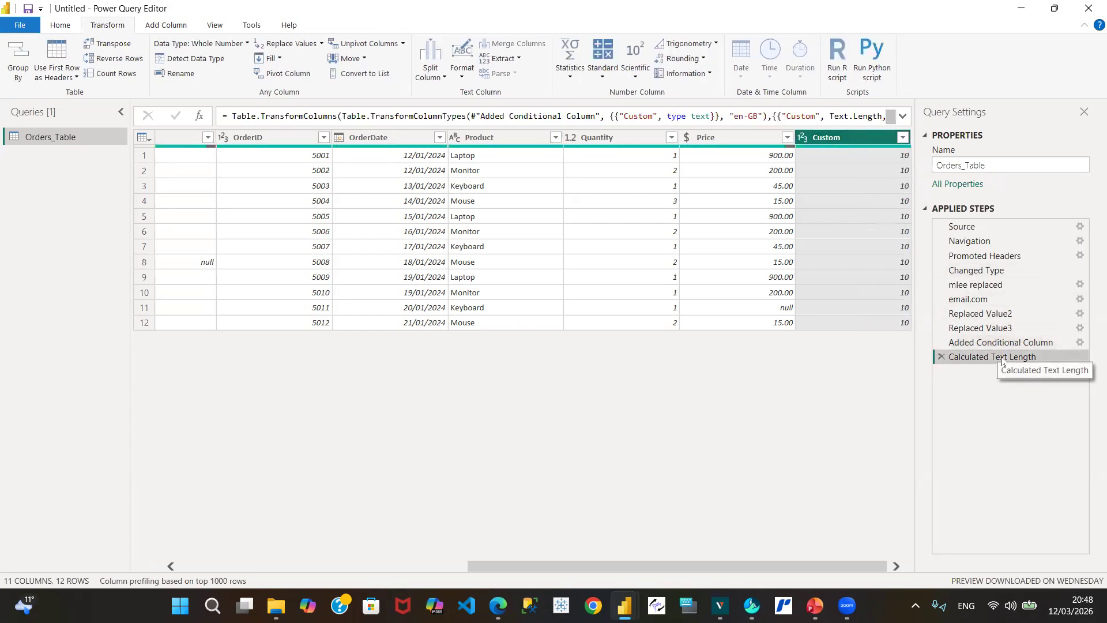
{"action": "left_click", "coordinate": [941, 357]}
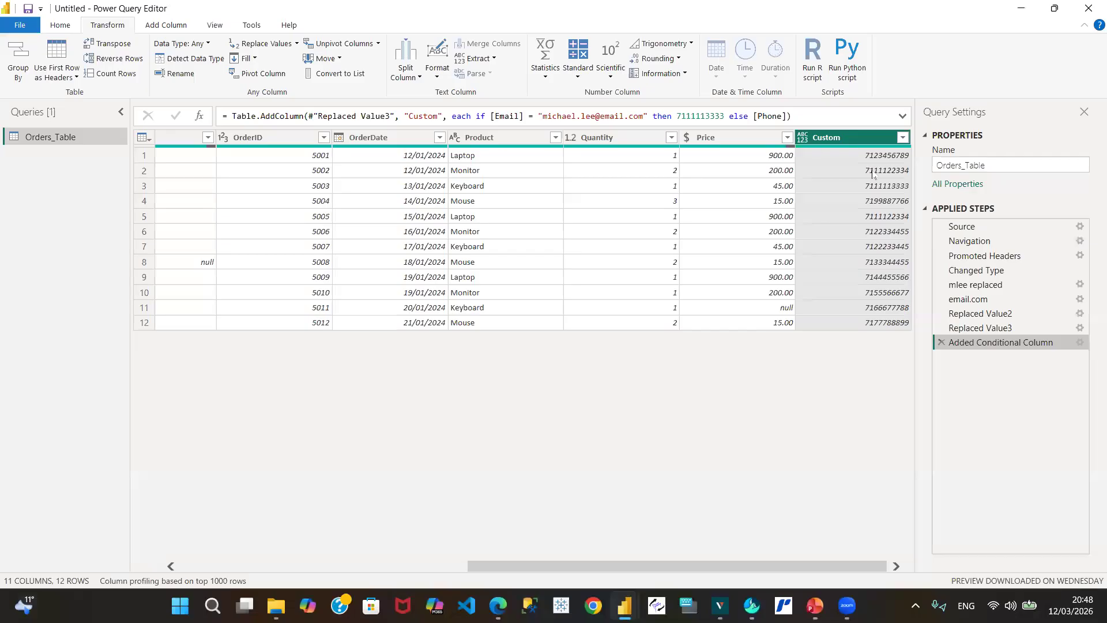
{"action": "left_click_drag", "start_coordinate": [570, 572], "coordinate": [183, 587]}
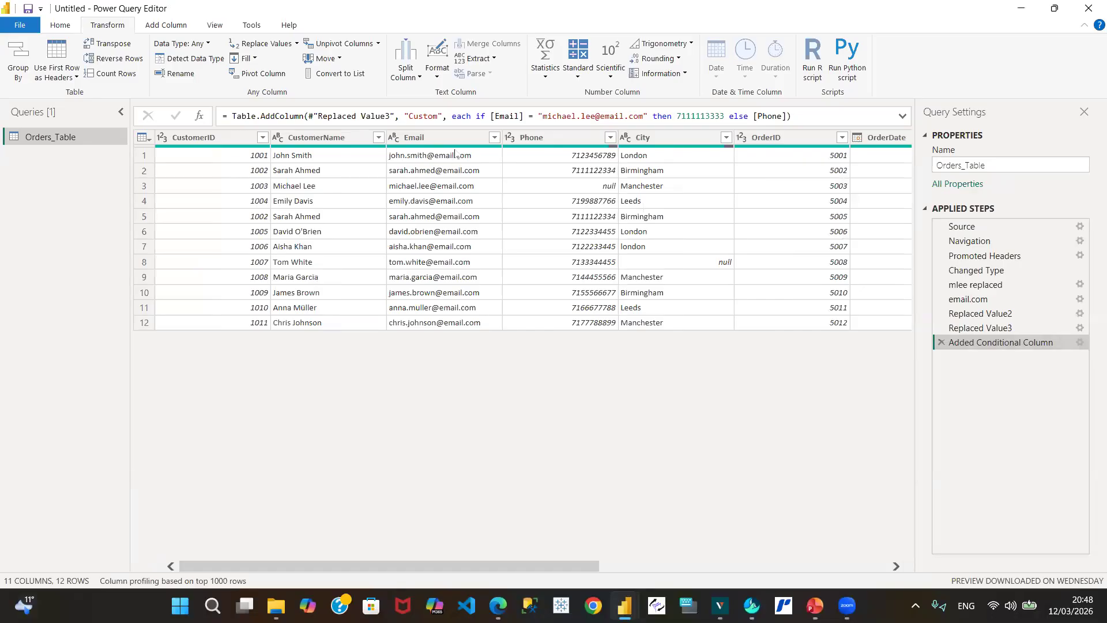
{"action": "left_click", "coordinate": [571, 144]}
Step: Move the Custom column next to the Phone column
{"action": "double_click", "coordinate": [555, 142]}
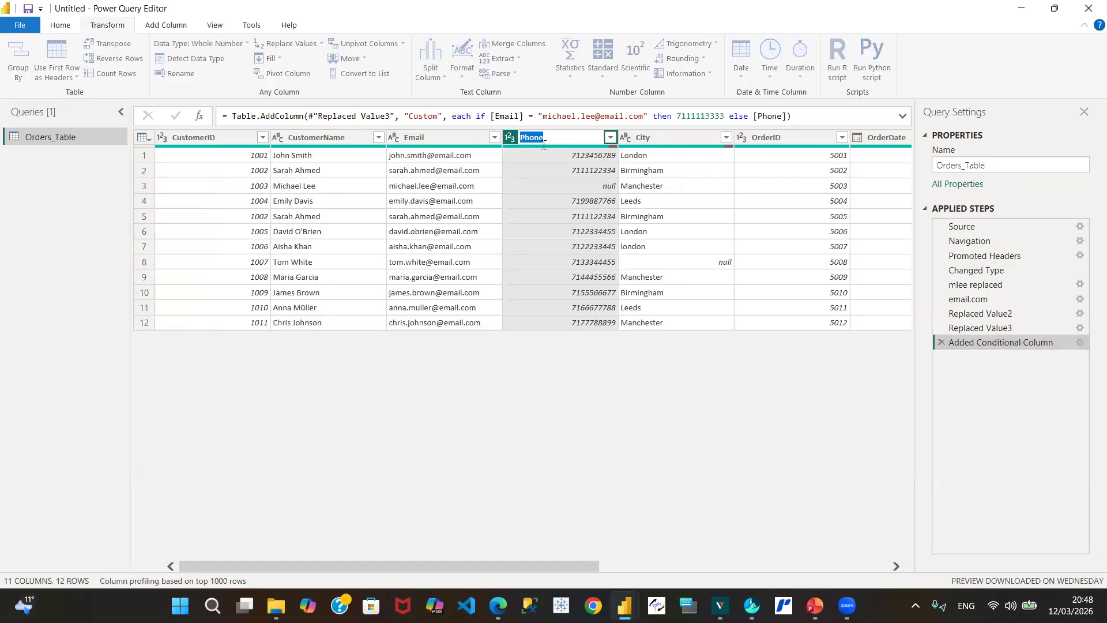
{"action": "key", "text": "Return"}
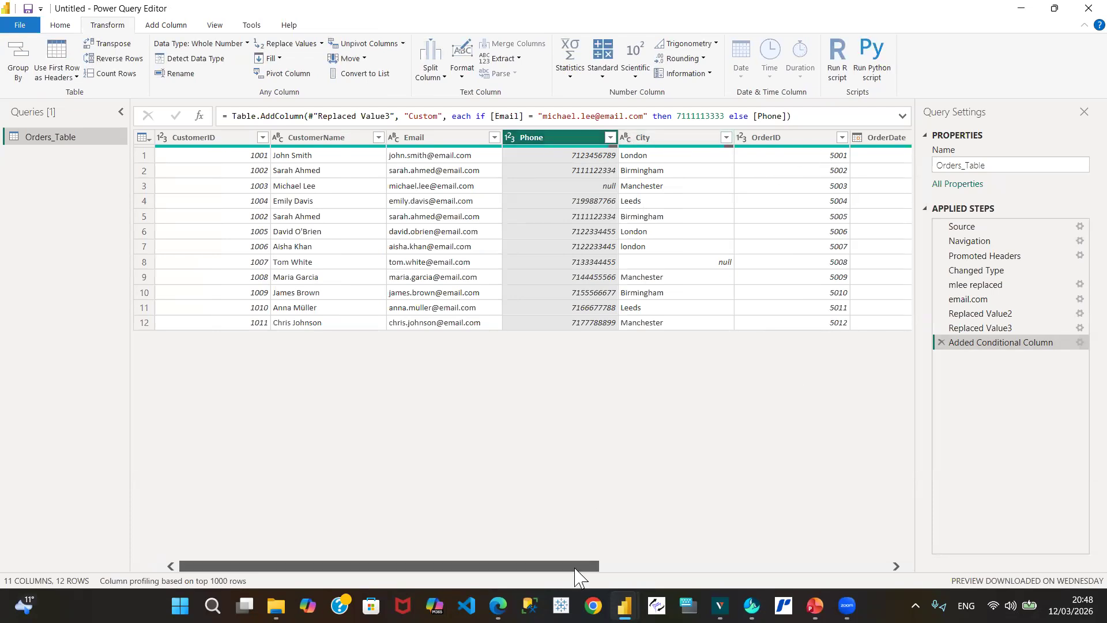
{"action": "left_click_drag", "start_coordinate": [577, 573], "coordinate": [942, 531]}
{"action": "left_click", "coordinate": [864, 141]}
{"action": "left_click_drag", "start_coordinate": [863, 140], "coordinate": [294, 170]}
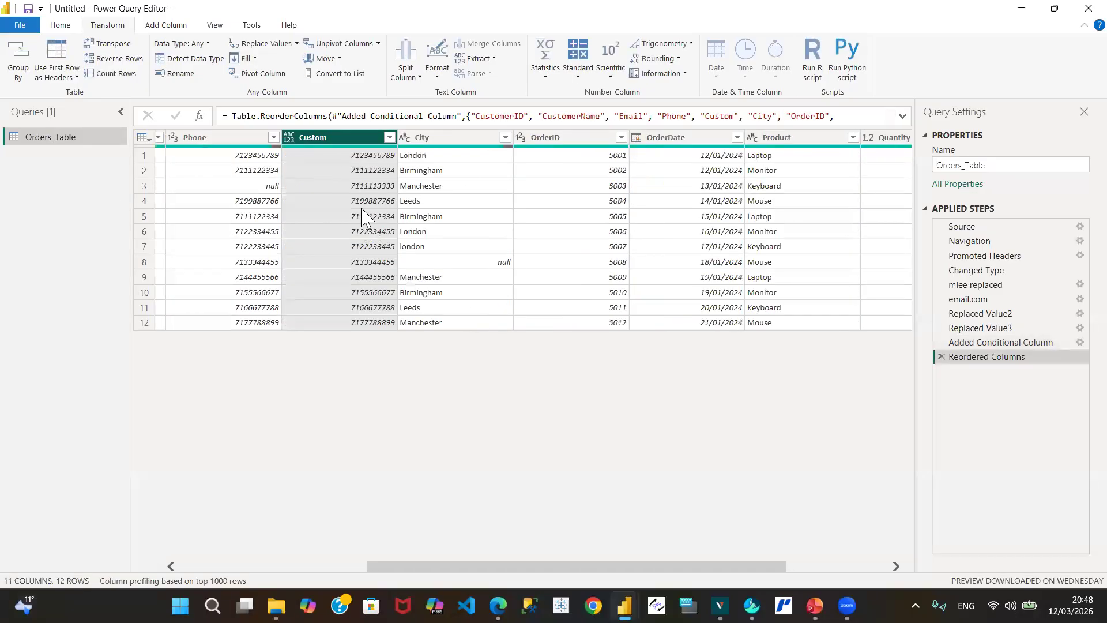
Step: Change the Custom column's data type to Whole Number
{"action": "left_click", "coordinate": [289, 139]}
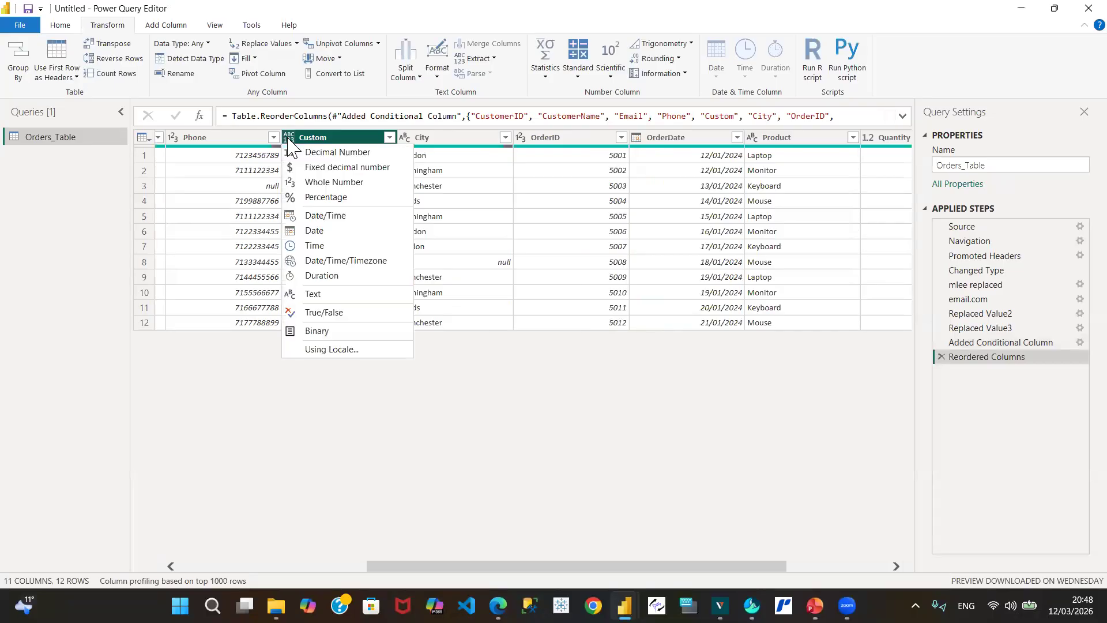
{"action": "left_click", "coordinate": [334, 182]}
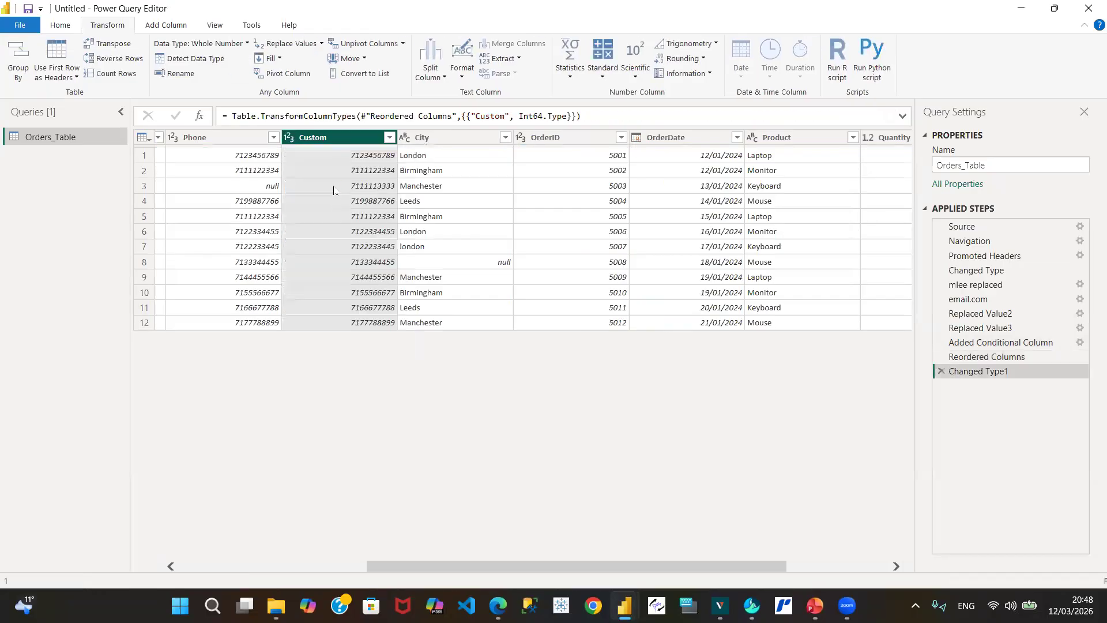
{"action": "left_click", "coordinate": [224, 139]}
Step: Delete the old Phone column and rename Custom to 'Phone'
{"action": "right_click", "coordinate": [223, 138]}
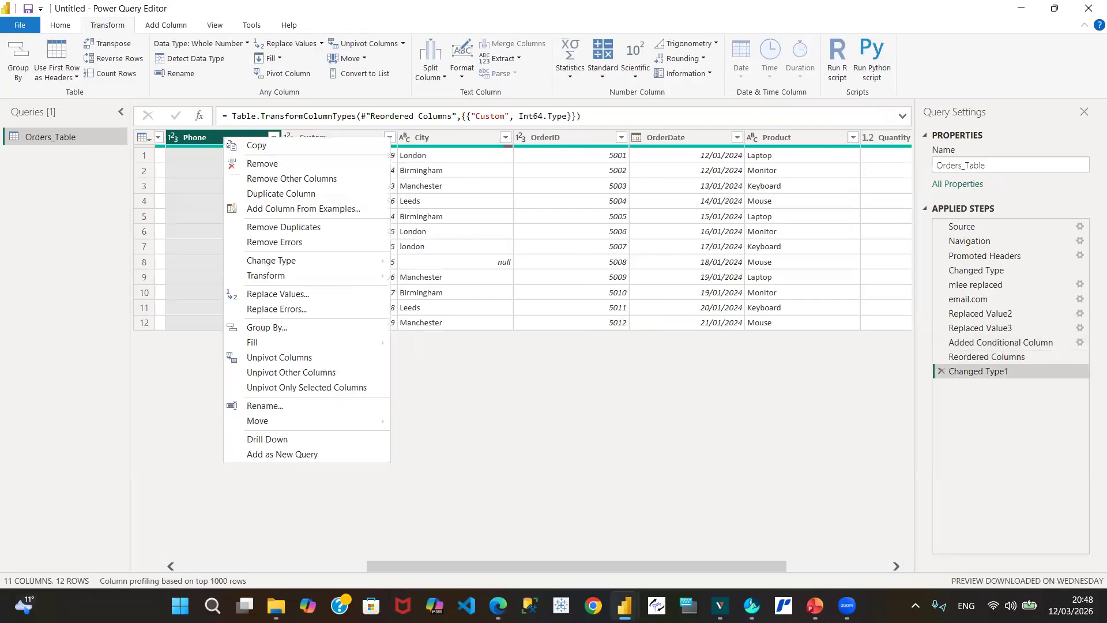
{"action": "left_click", "coordinate": [270, 166]}
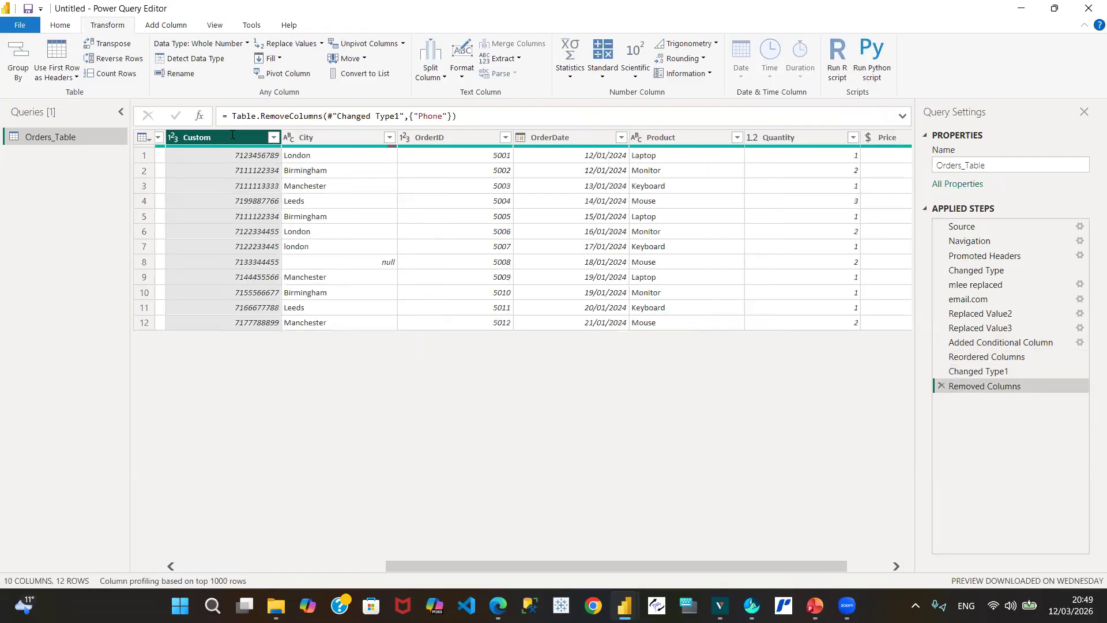
{"action": "double_click", "coordinate": [232, 134]}
{"action": "type", "text": "Phone"}
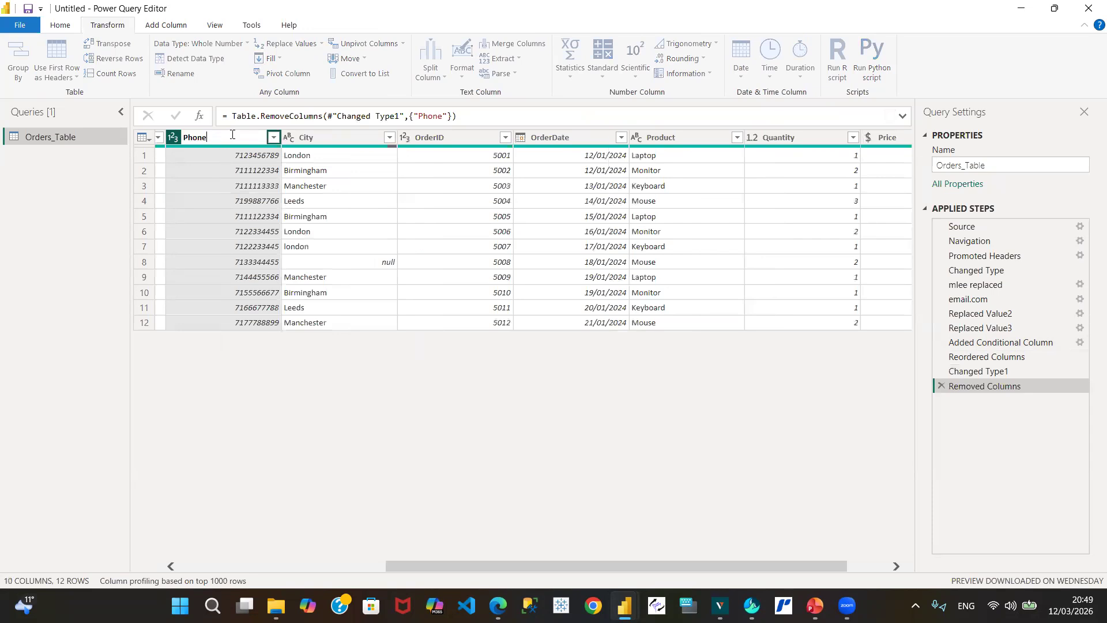
{"action": "key", "text": "Return"}
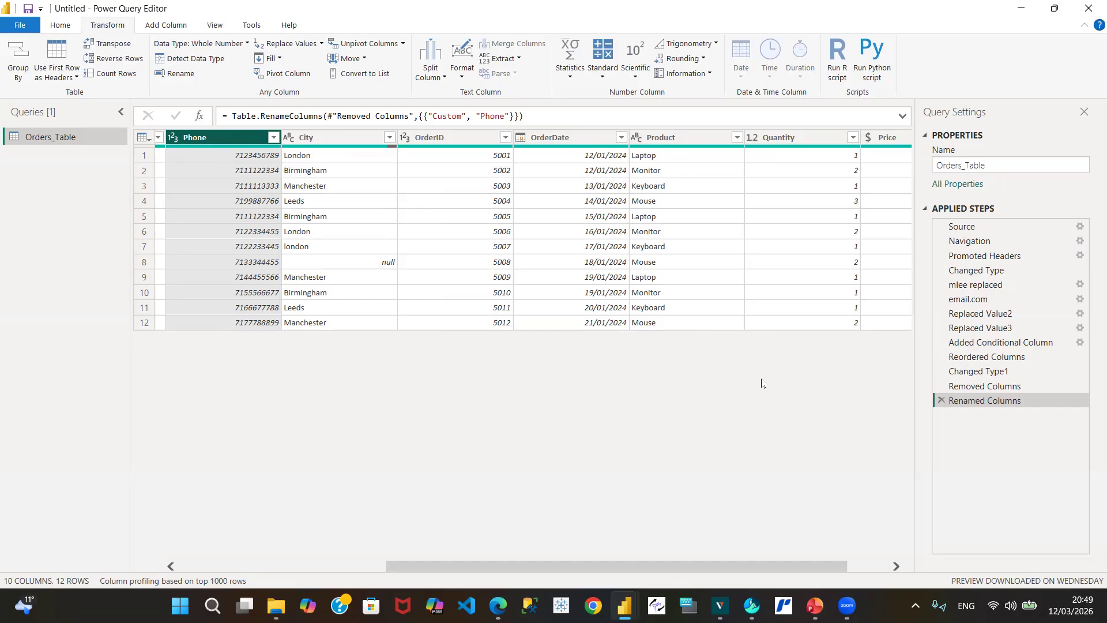
{"action": "left_click", "coordinate": [894, 568]}
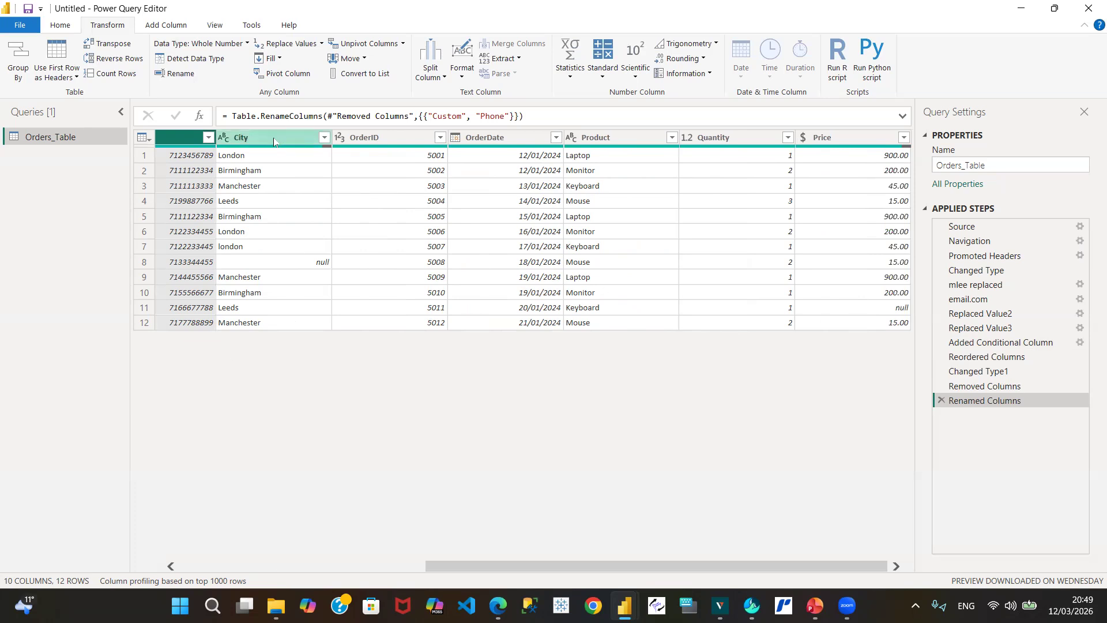
Step: Replace the City value 'london' in row 7 with 'London'
{"action": "left_click", "coordinate": [244, 252]}
{"action": "right_click", "coordinate": [244, 252]}
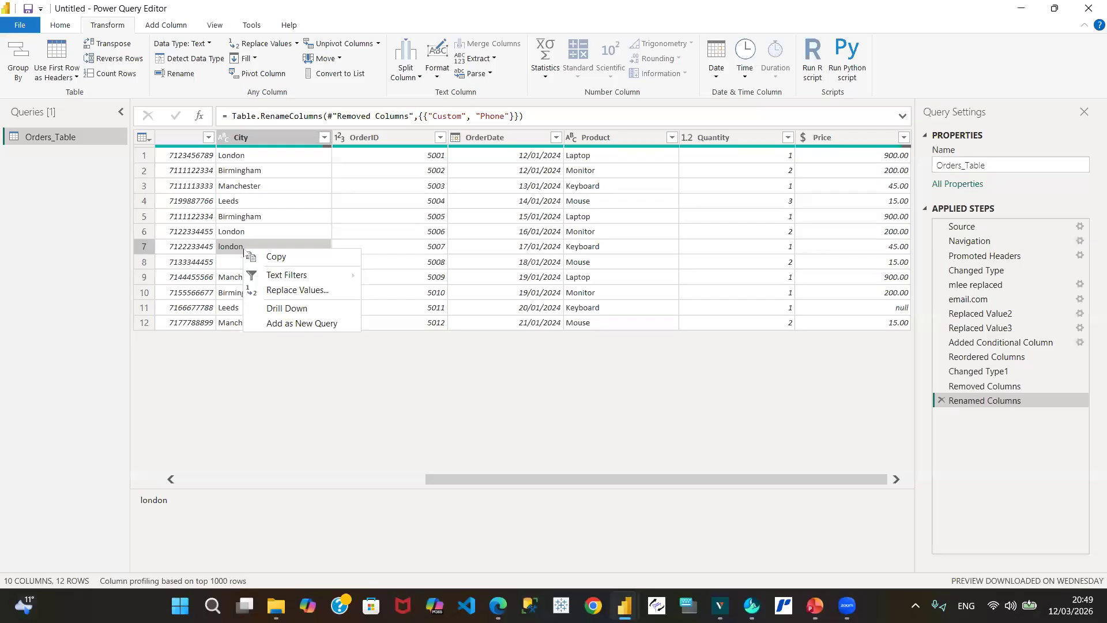
{"action": "left_click", "coordinate": [286, 291]}
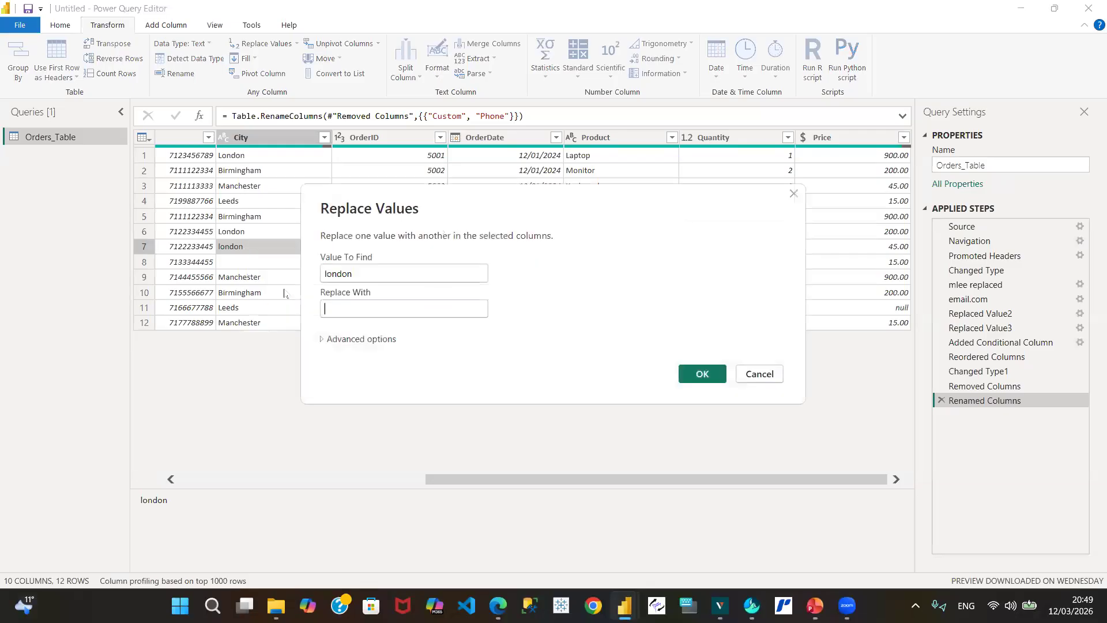
{"action": "left_click", "coordinate": [343, 308]}
{"action": "type", "text": "Lo"}
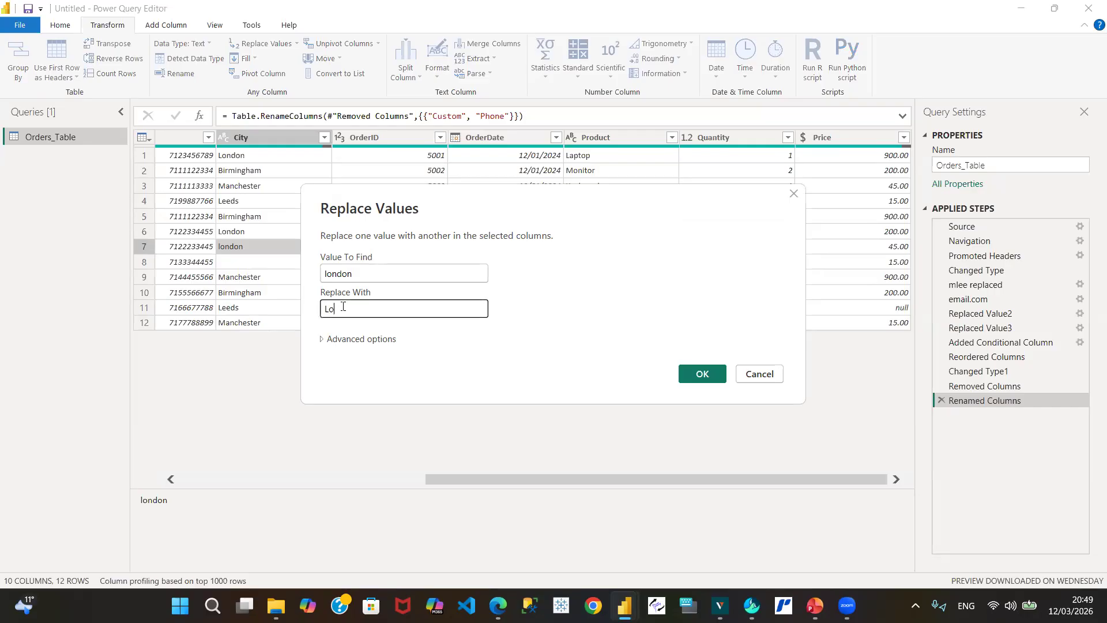
{"action": "type", "text": "ndon"}
{"action": "left_click", "coordinate": [703, 375]}
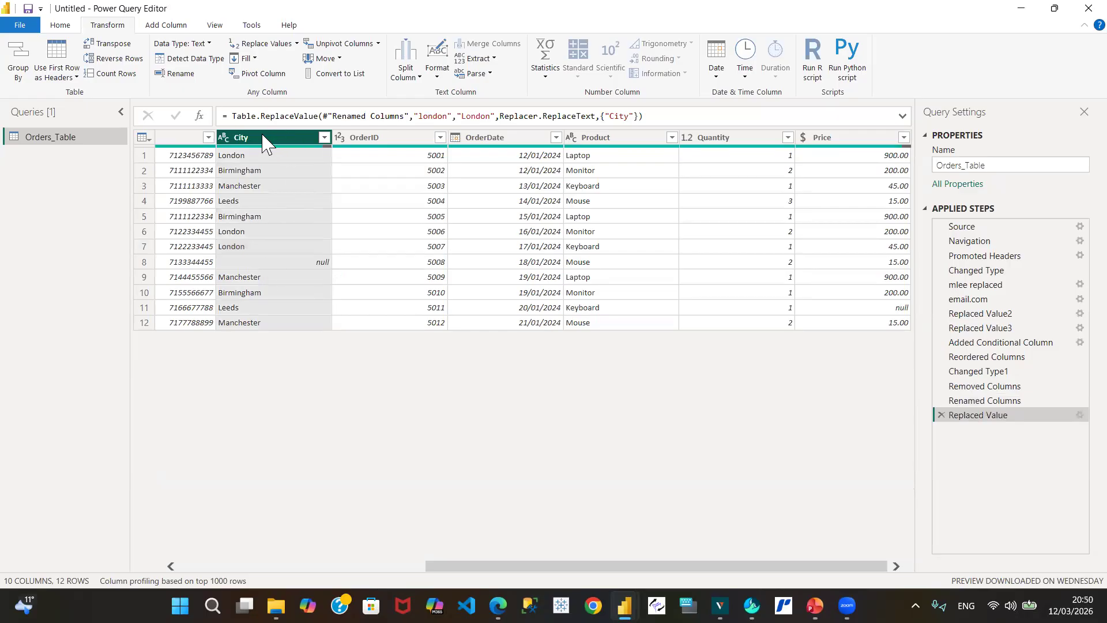
{"action": "left_click", "coordinate": [999, 402]}
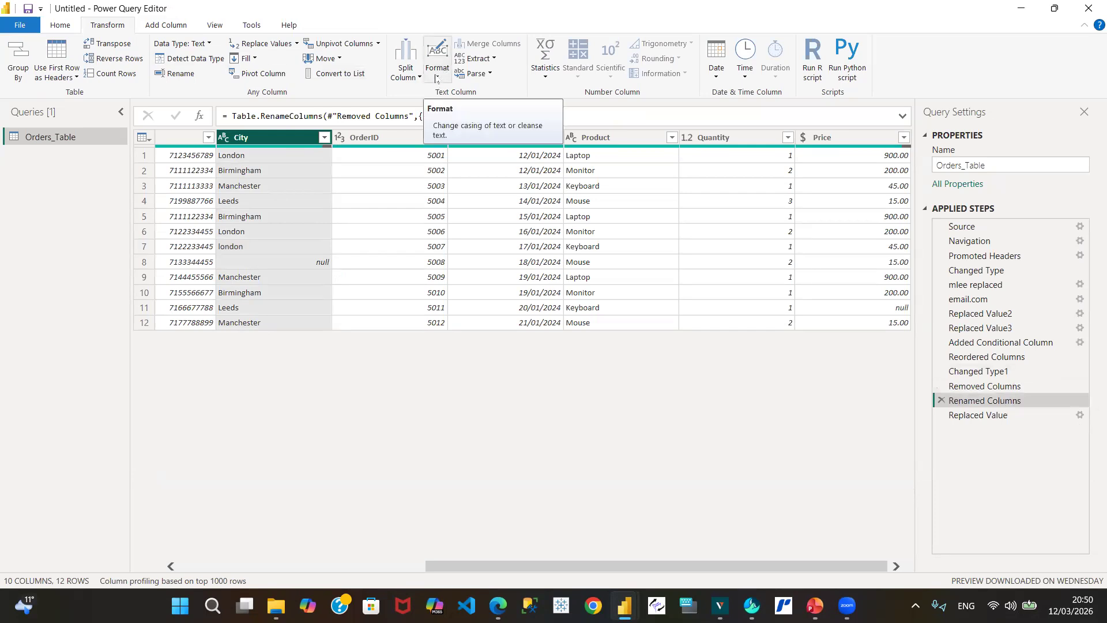
Step: Insert a Capitalize Each Word step on City ahead of the Replaced Value step
{"action": "left_click", "coordinate": [436, 79]}
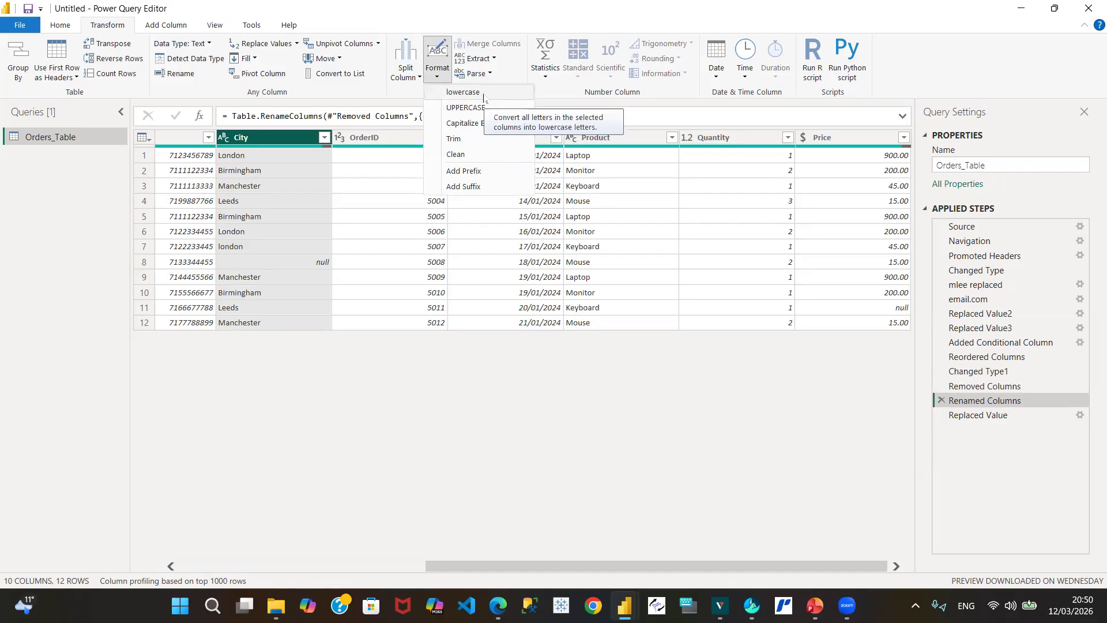
{"action": "left_click", "coordinate": [470, 123]}
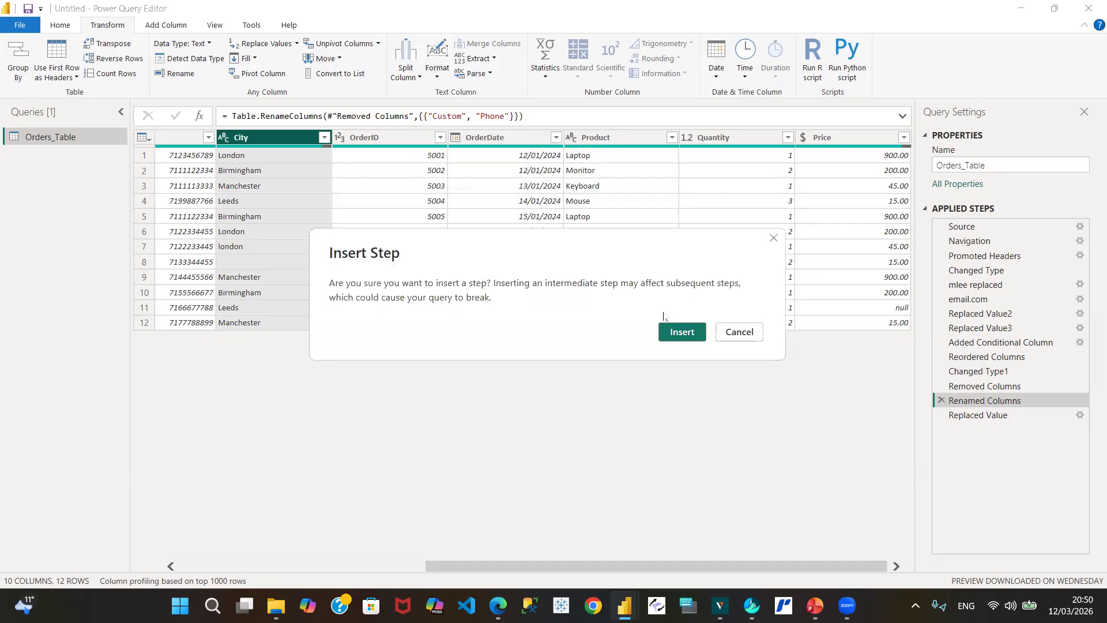
{"action": "left_click", "coordinate": [681, 333]}
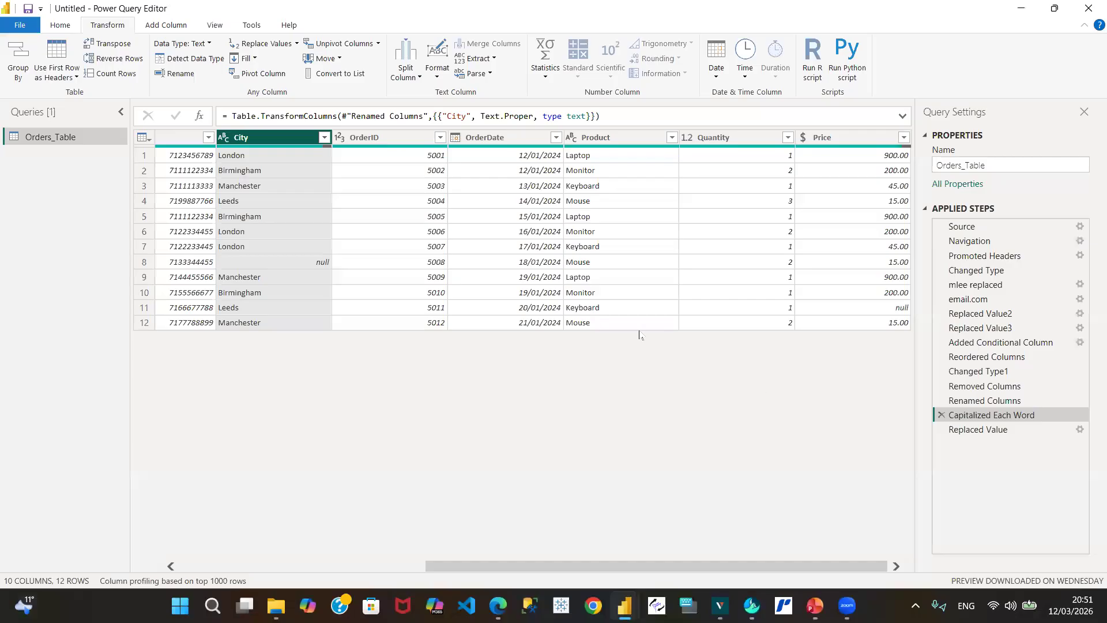
{"action": "left_click", "coordinate": [1006, 432]}
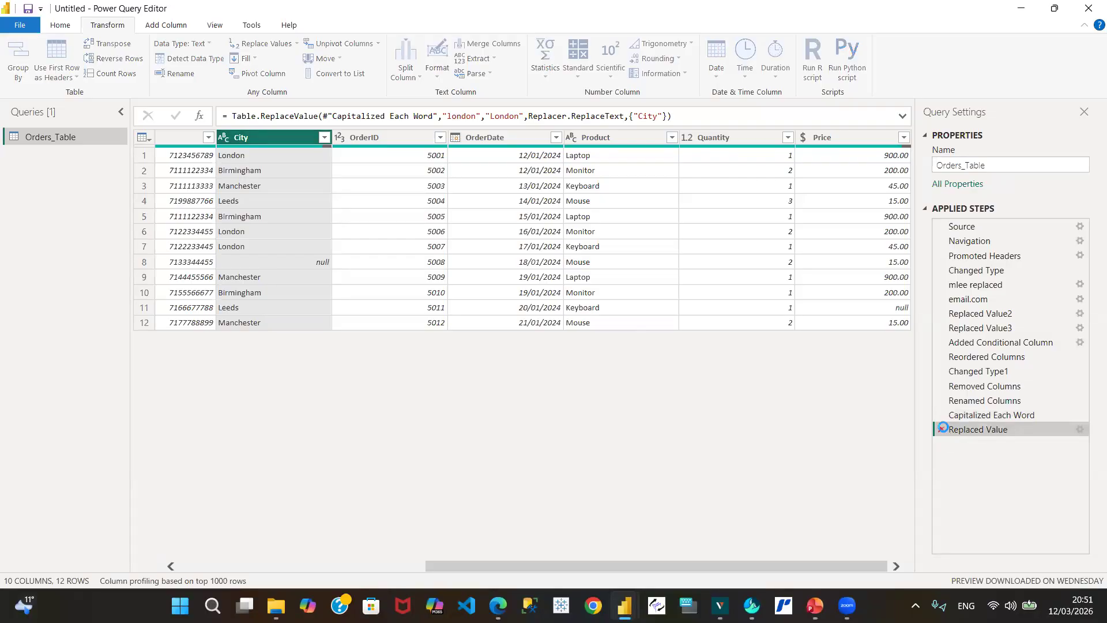
Step: Remove the Replaced Value step from Applied Steps
{"action": "left_click", "coordinate": [941, 430]}
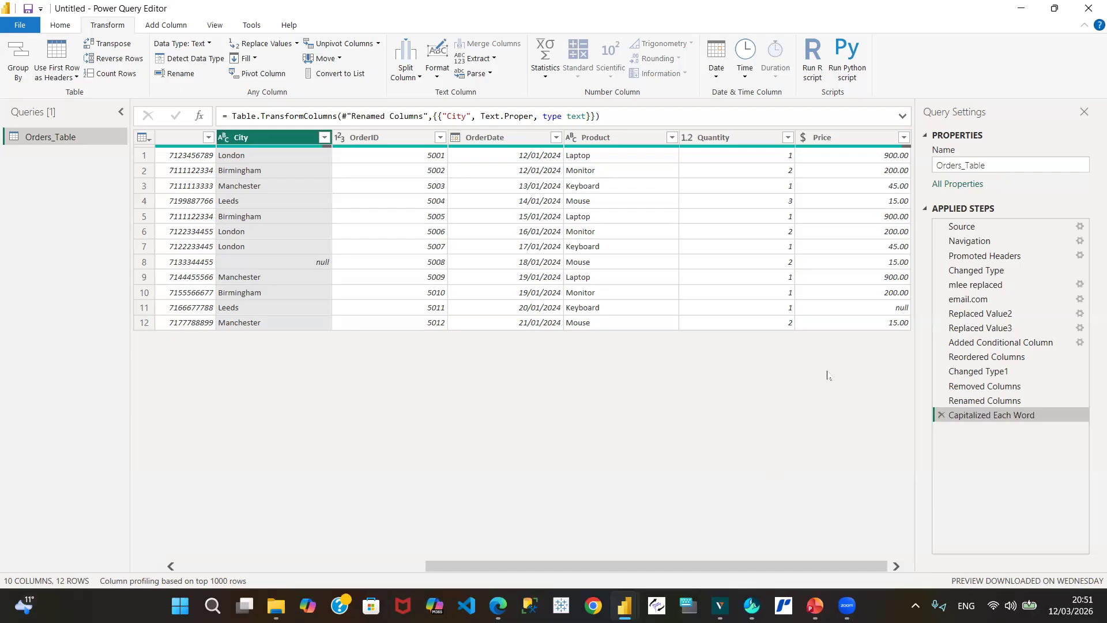
{"action": "left_click", "coordinate": [1055, 107]}
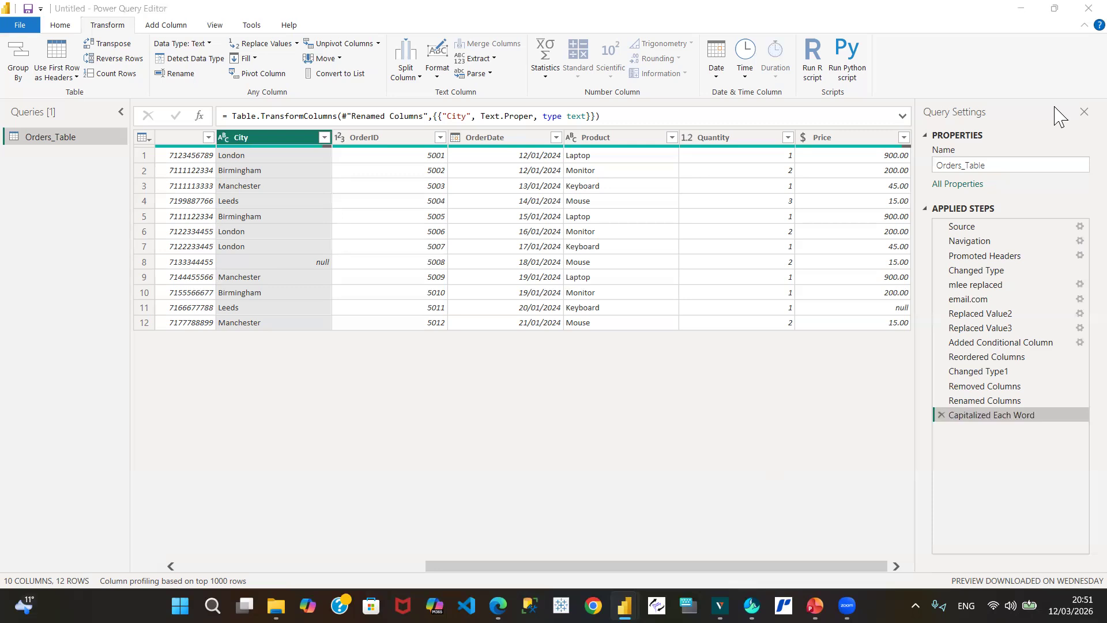